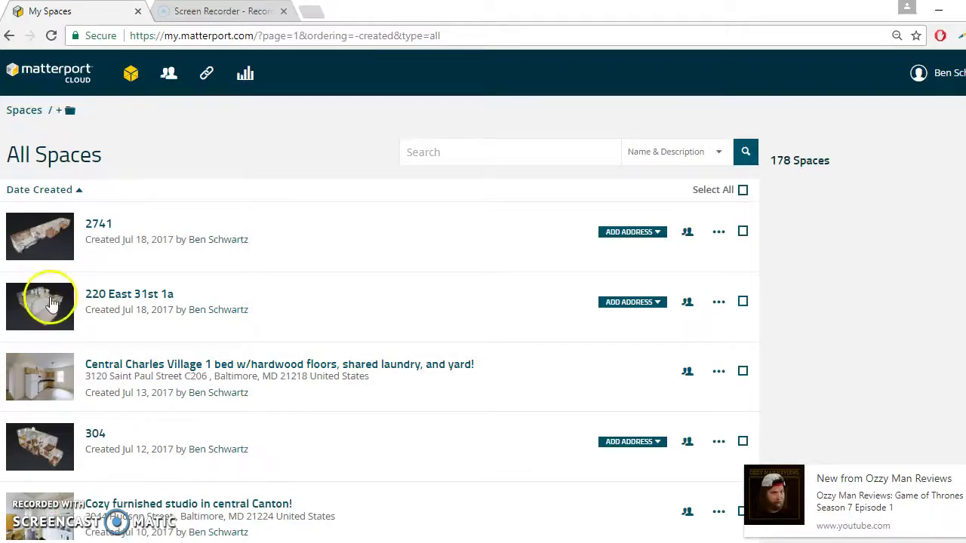
Step: Open space 2741's page, bring up its Edit Details dialog, and select the Name field
{"action": "left_click", "coordinate": [57, 262]}
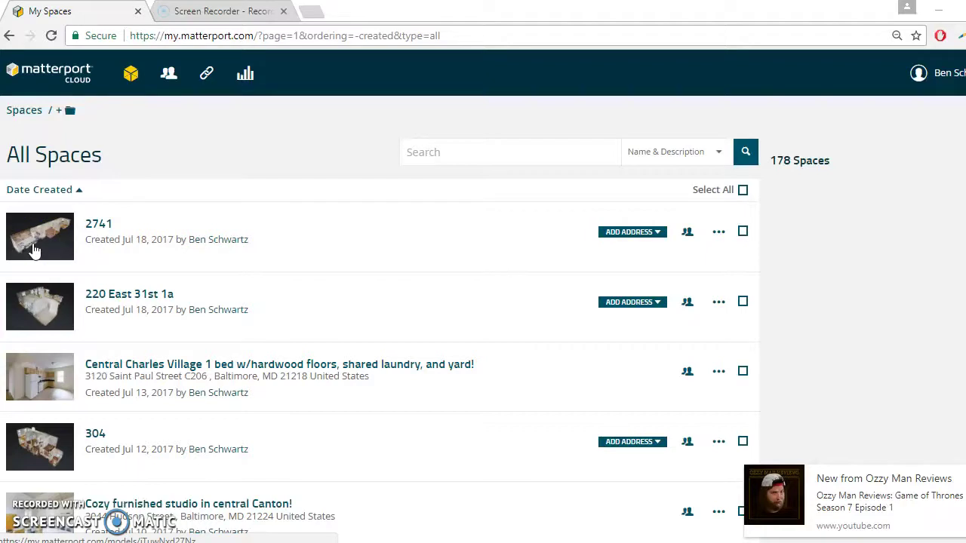
{"action": "left_click", "coordinate": [108, 221]}
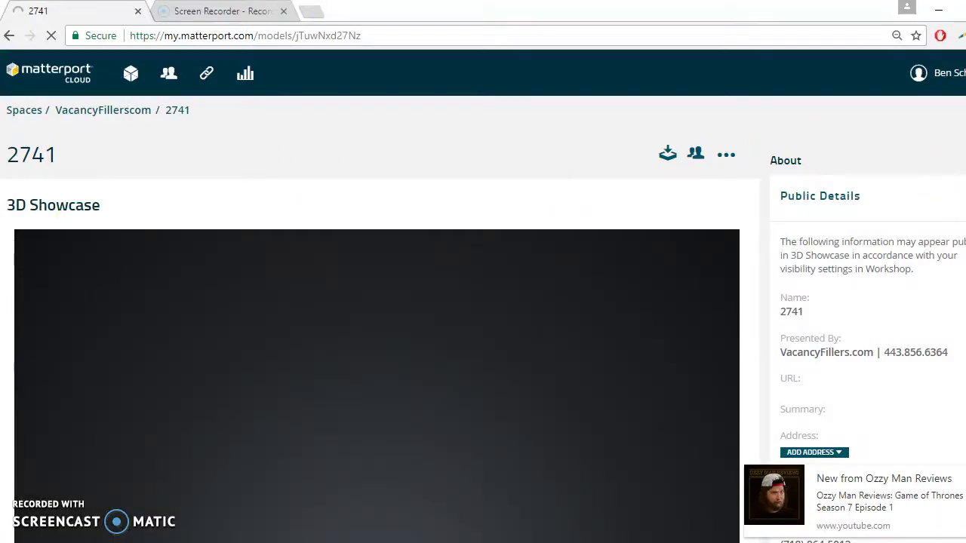
{"action": "left_click", "coordinate": [814, 452]}
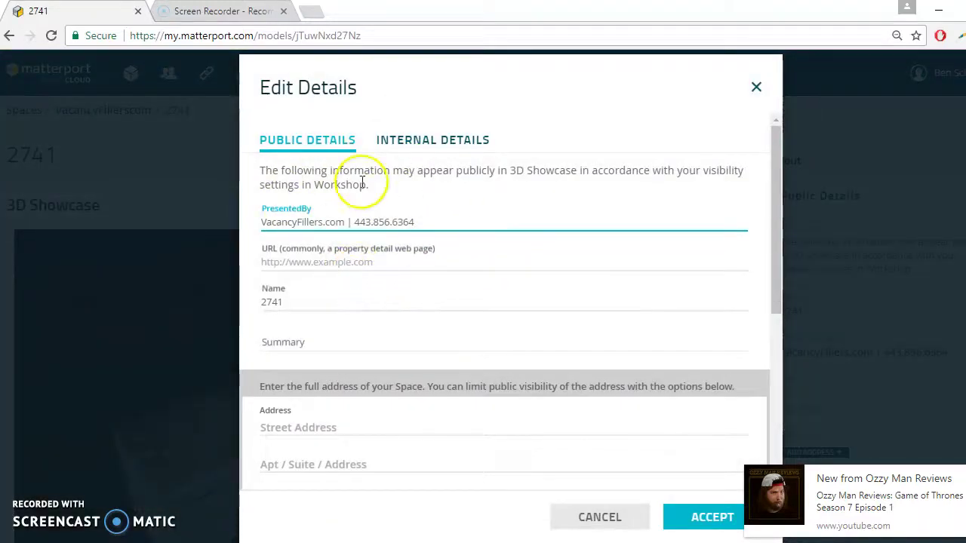
{"action": "scroll", "coordinate": [293, 239], "scroll_direction": "down", "scroll_amount": 3}
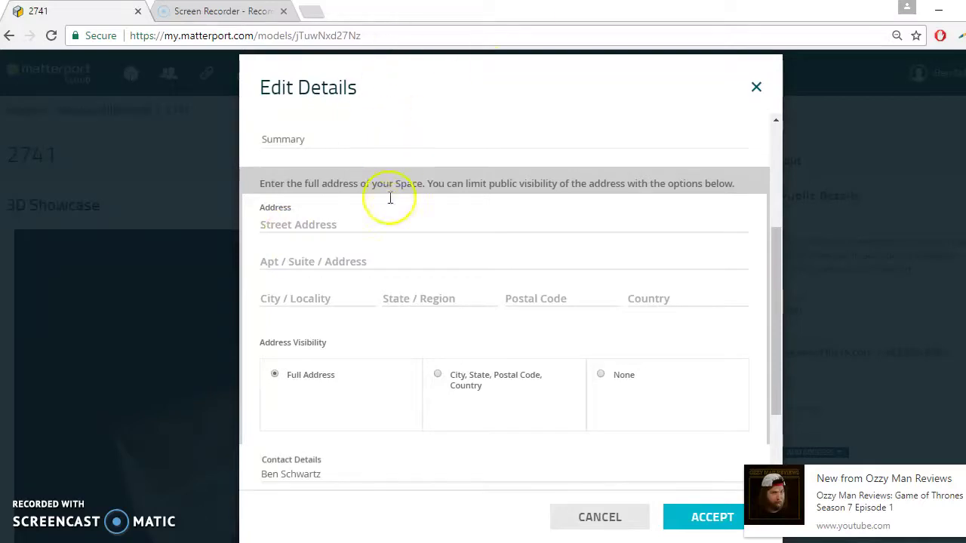
{"action": "scroll", "coordinate": [384, 189], "scroll_direction": "up", "scroll_amount": 3}
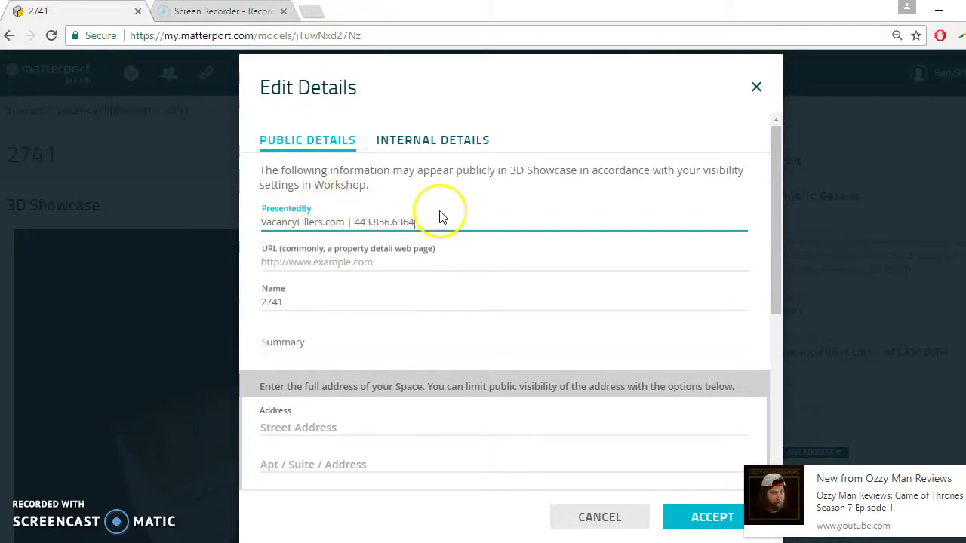
{"action": "scroll", "coordinate": [438, 211], "scroll_direction": "down", "scroll_amount": 5}
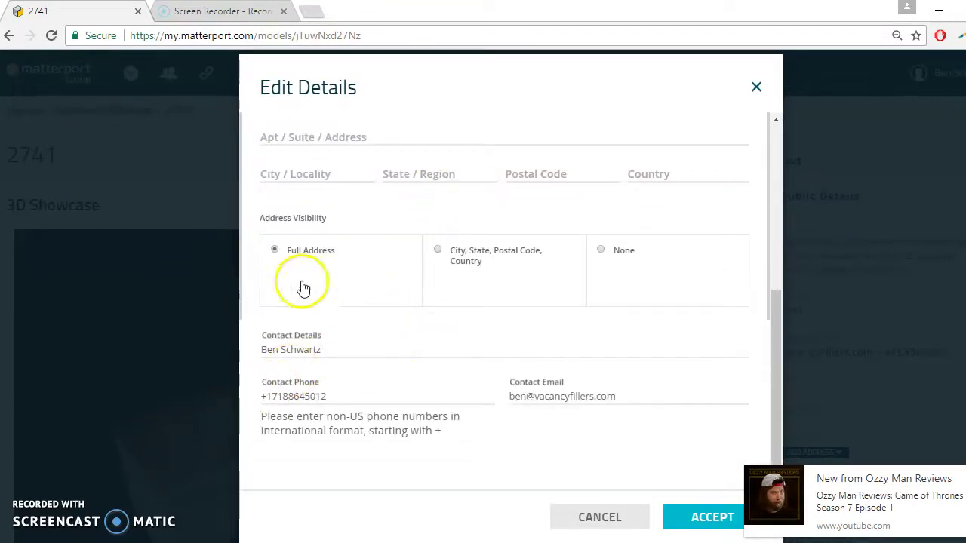
{"action": "scroll", "coordinate": [295, 332], "scroll_direction": "up", "scroll_amount": 5}
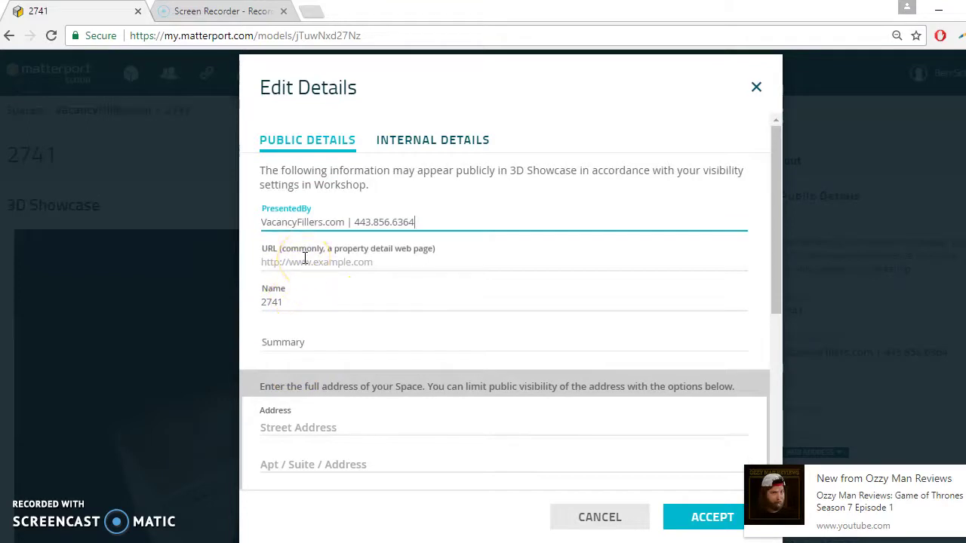
{"action": "left_click", "coordinate": [292, 300]}
Step: Replace the name 2741 with '1 bed in central Charles Village w/parking, laundry, hardwood floors'
{"action": "key", "text": "BackSpace"}
{"action": "key", "text": "BackSpace"}
{"action": "key", "text": "BackSpace"}
{"action": "key", "text": "BackSpace"}
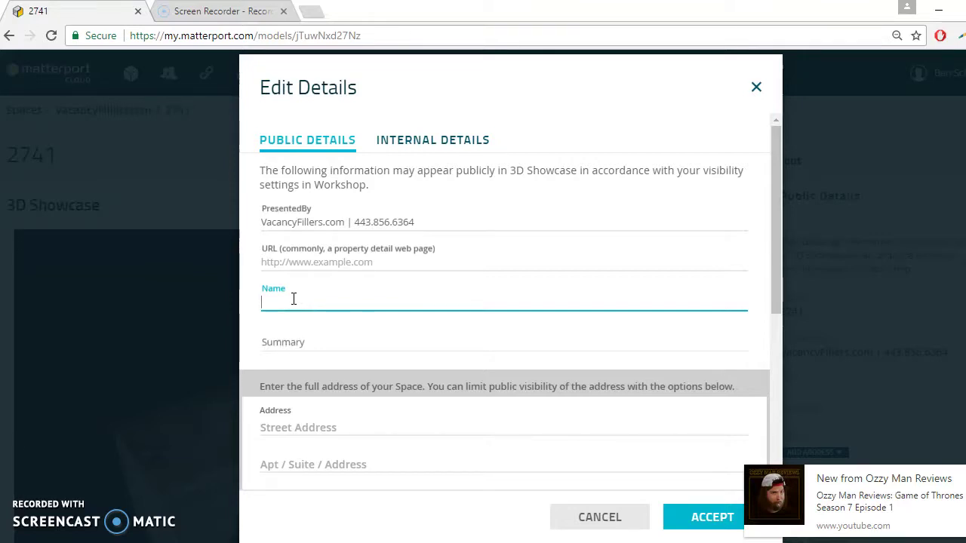
{"action": "type", "text": "1 bed in Centrea"}
{"action": "key", "text": "BackSpace"}
{"action": "key", "text": "BackSpace"}
{"action": "key", "text": "BackSpace"}
{"action": "key", "text": "BackSpace"}
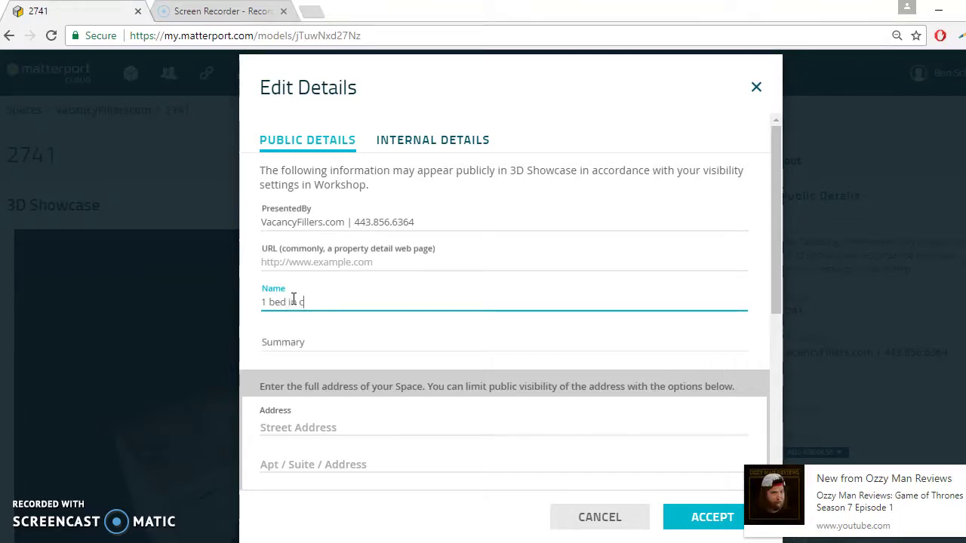
{"action": "type", "text": "entral Charles"}
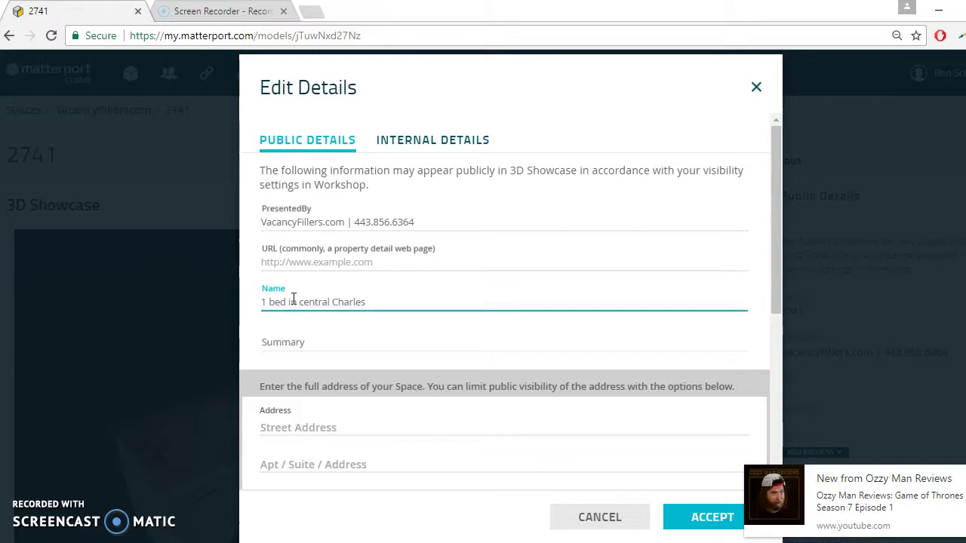
{"action": "type", "text": " Village w/parking"}
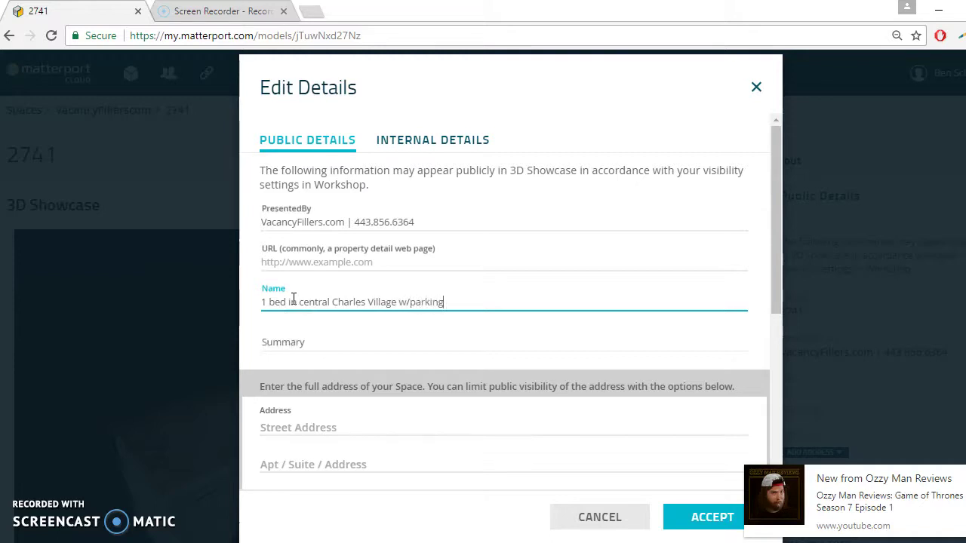
{"action": "type", "text": ", landr"}
{"action": "key", "text": "BackSpace"}
{"action": "key", "text": "BackSpace"}
{"action": "type", "text": "uand"}
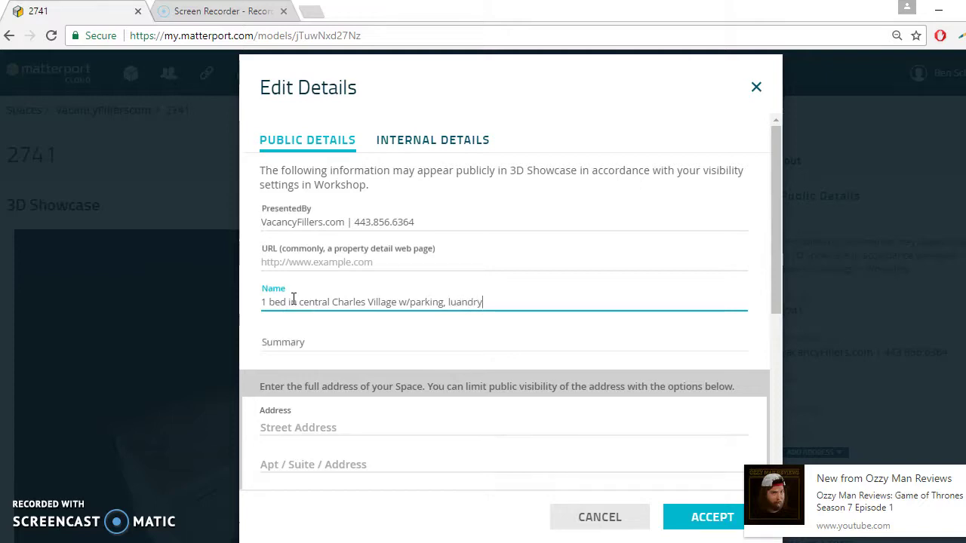
{"action": "key", "text": "BackSpace"}
{"action": "key", "text": "BackSpace"}
{"action": "key", "text": "BackSpace"}
{"action": "key", "text": "BackSpace"}
{"action": "type", "text": "aundry, and small"}
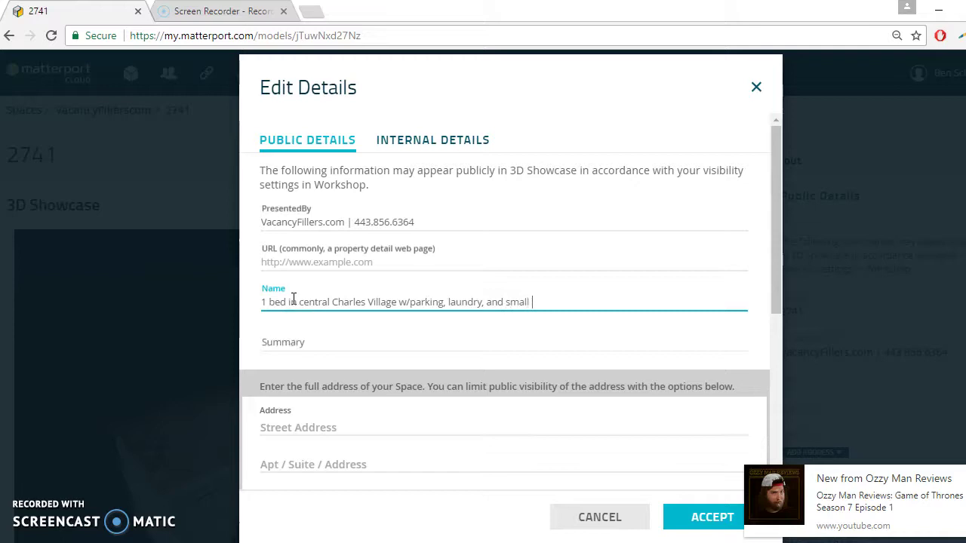
{"action": "key", "text": "BackSpace"}
{"action": "key", "text": "BackSpace"}
{"action": "key", "text": "BackSpace"}
{"action": "key", "text": "BackSpace"}
{"action": "key", "text": "BackSpace"}
{"action": "key", "text": "BackSpace"}
{"action": "key", "text": "BackSpace"}
{"action": "key", "text": "BackSpace"}
{"action": "key", "text": "BackSpace"}
{"action": "key", "text": "BackSpace"}
{"action": "key", "text": "BackSpace"}
{"action": "type", "text": ", hardwood floors!"}
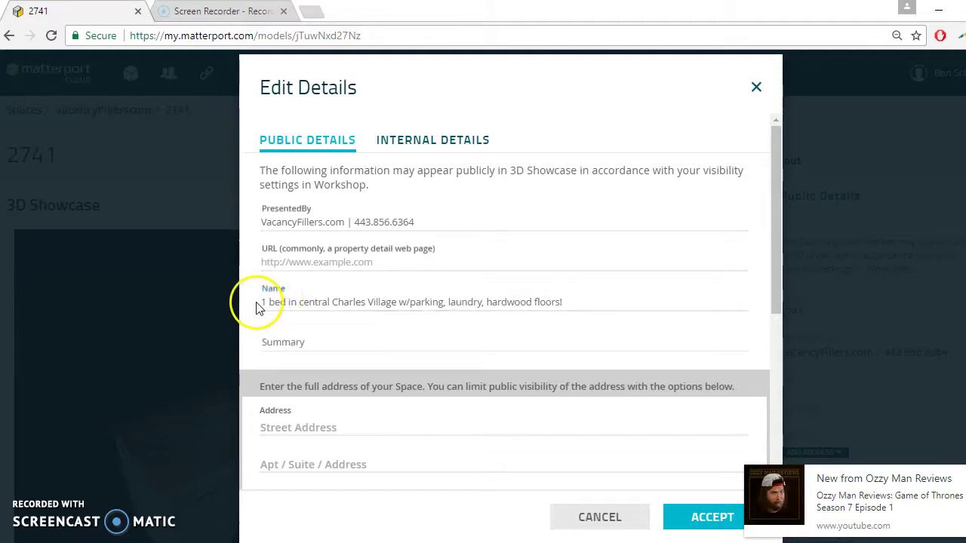
Step: Add 'Affordable' to the beginning of the space name
{"action": "left_click", "coordinate": [263, 301]}
{"action": "type", "text": "Affordabe"}
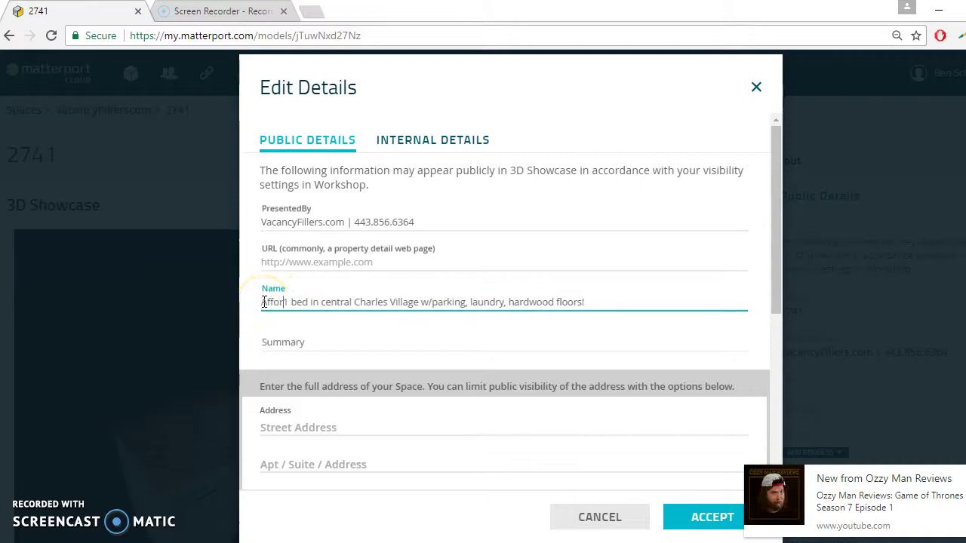
{"action": "key", "text": "BackSpace"}
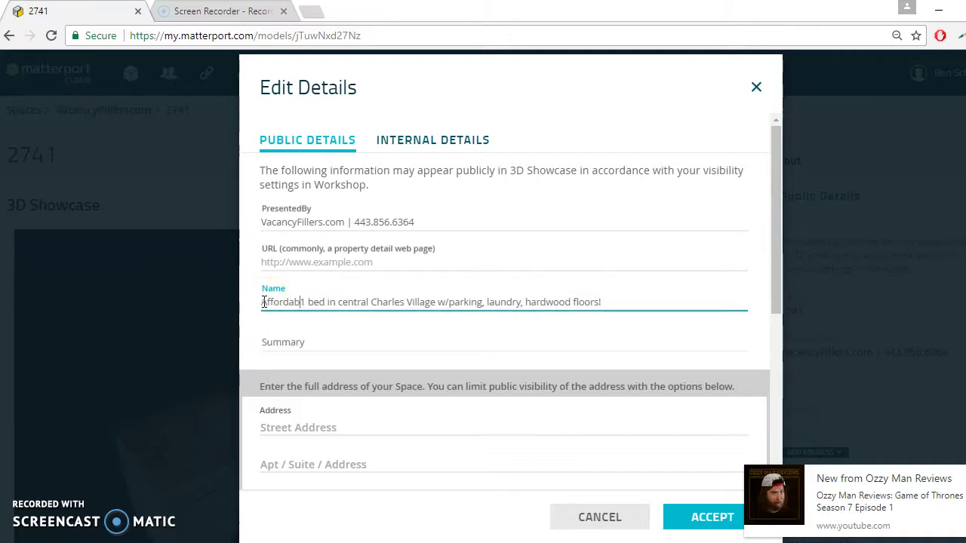
{"action": "type", "text": "le"}
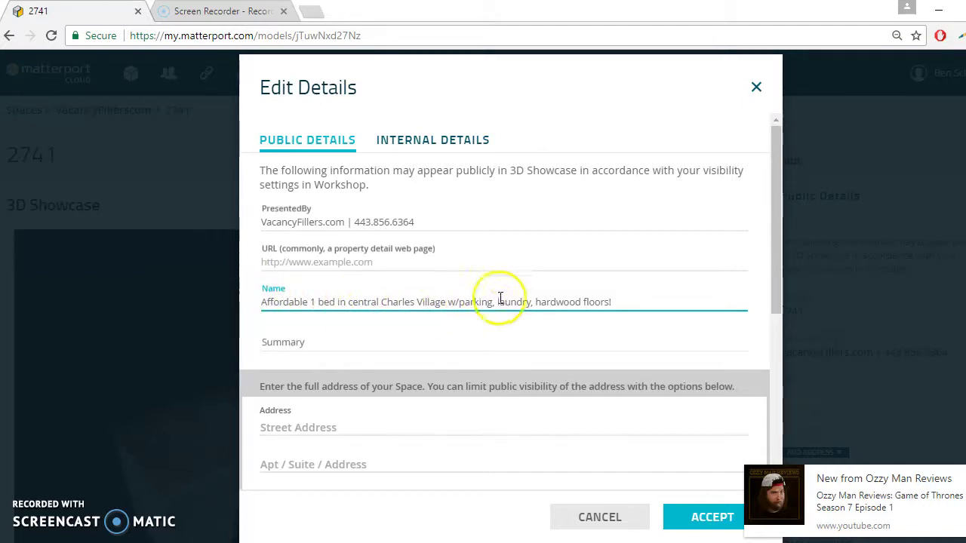
{"action": "scroll", "coordinate": [554, 333], "scroll_direction": "down", "scroll_amount": 1}
{"action": "scroll", "coordinate": [330, 437], "scroll_direction": "down", "scroll_amount": 1}
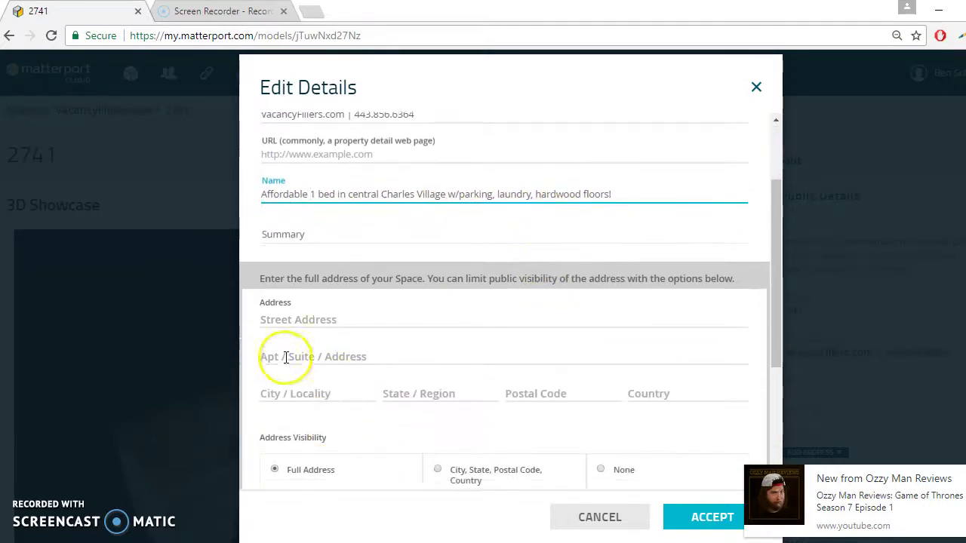
{"action": "left_click", "coordinate": [287, 319]}
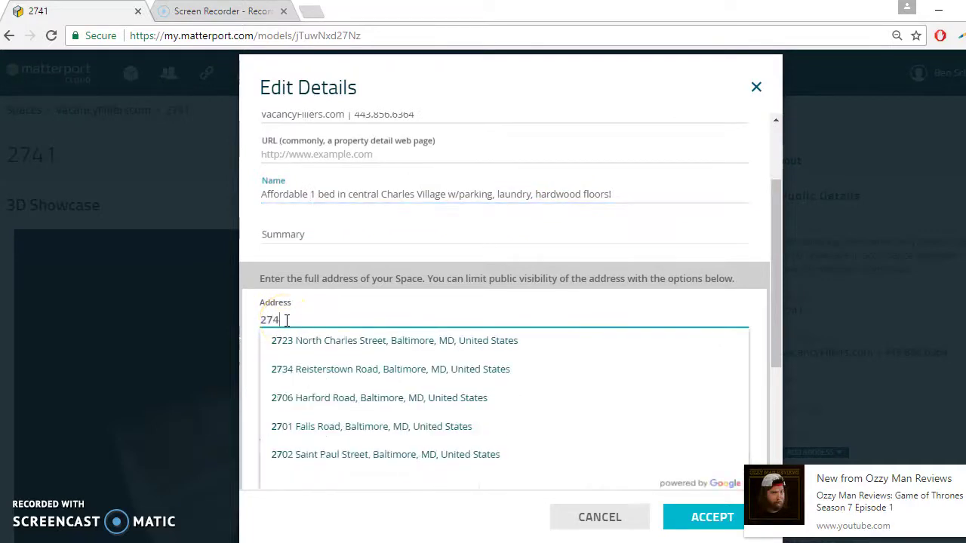
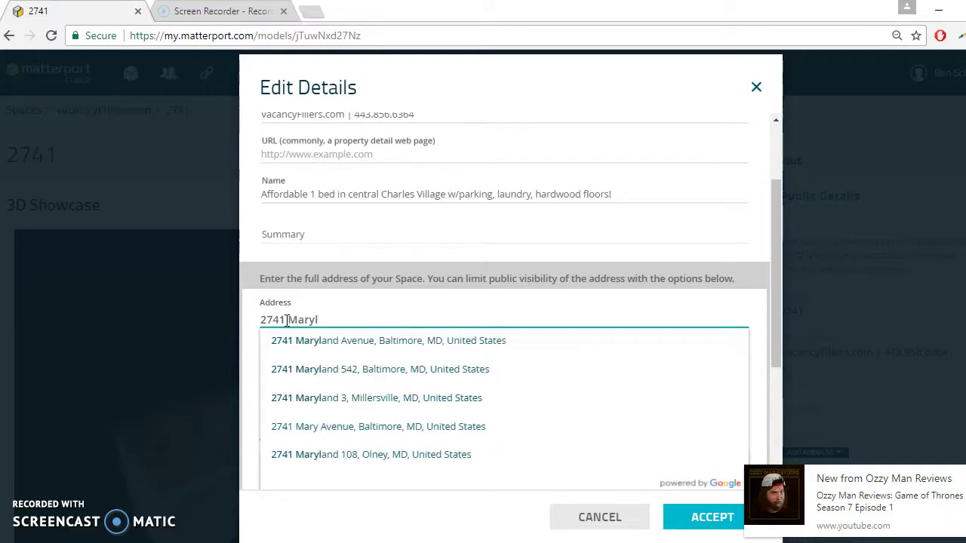
{"action": "left_click", "coordinate": [273, 340]}
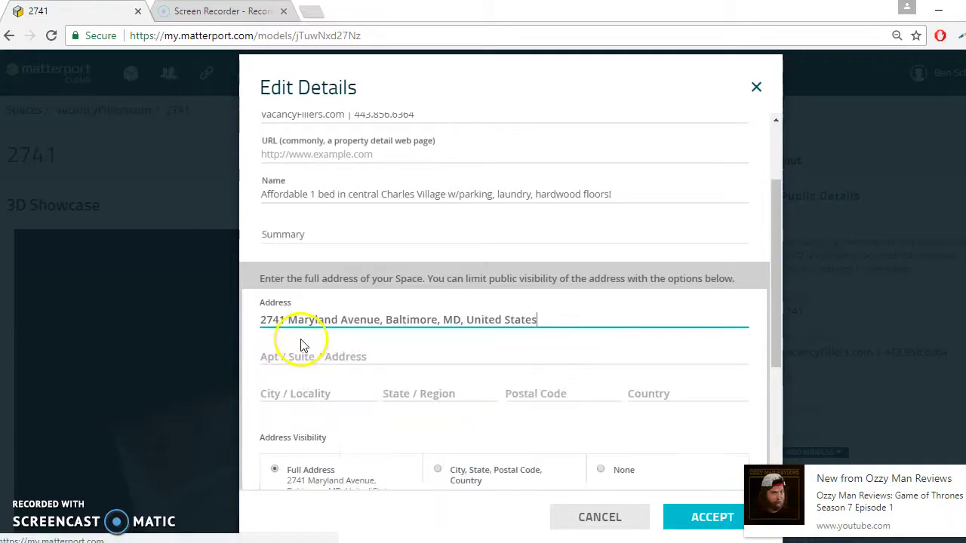
Step: Set the Apt/Suite number to 2 and accept the updated details
{"action": "left_click", "coordinate": [286, 360]}
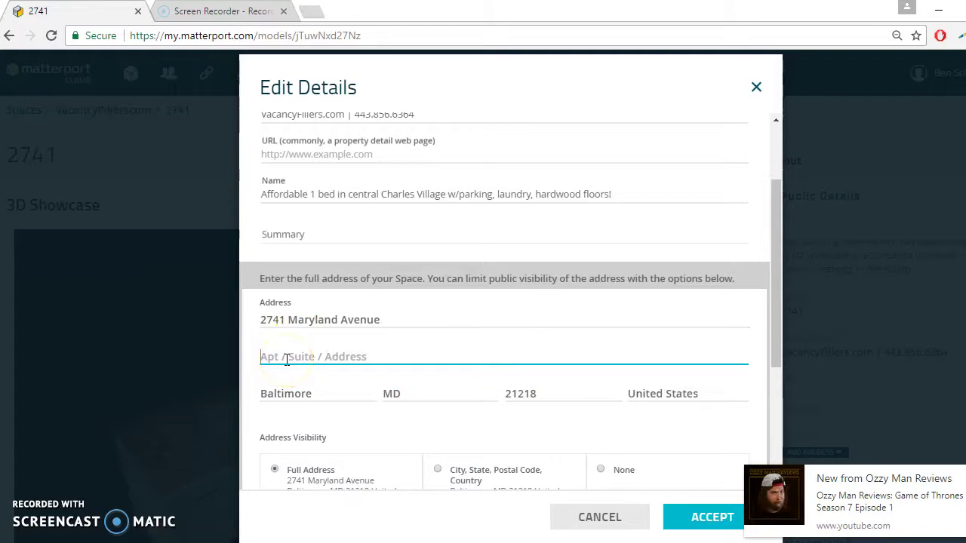
{"action": "type", "text": "2"}
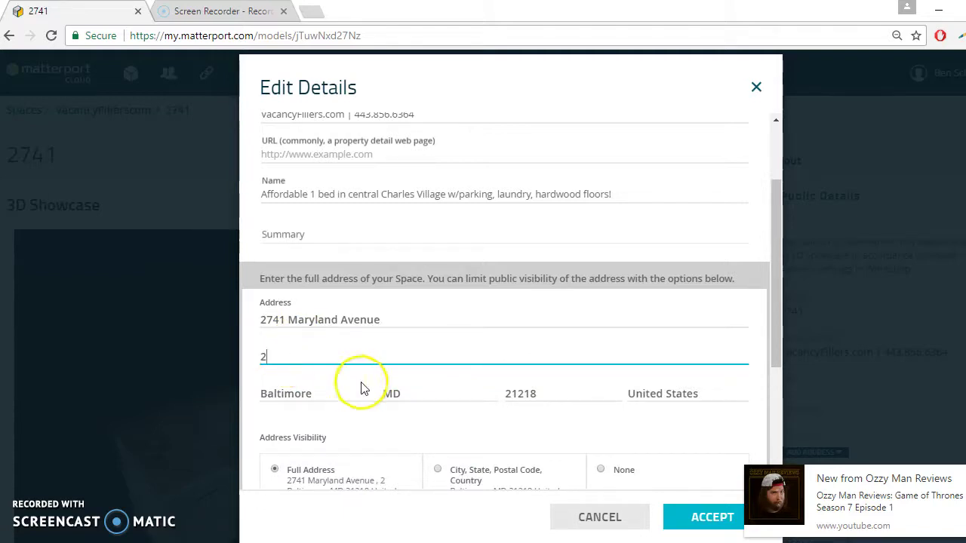
{"action": "scroll", "coordinate": [415, 352], "scroll_direction": "down", "scroll_amount": 3}
{"action": "left_click", "coordinate": [712, 516]}
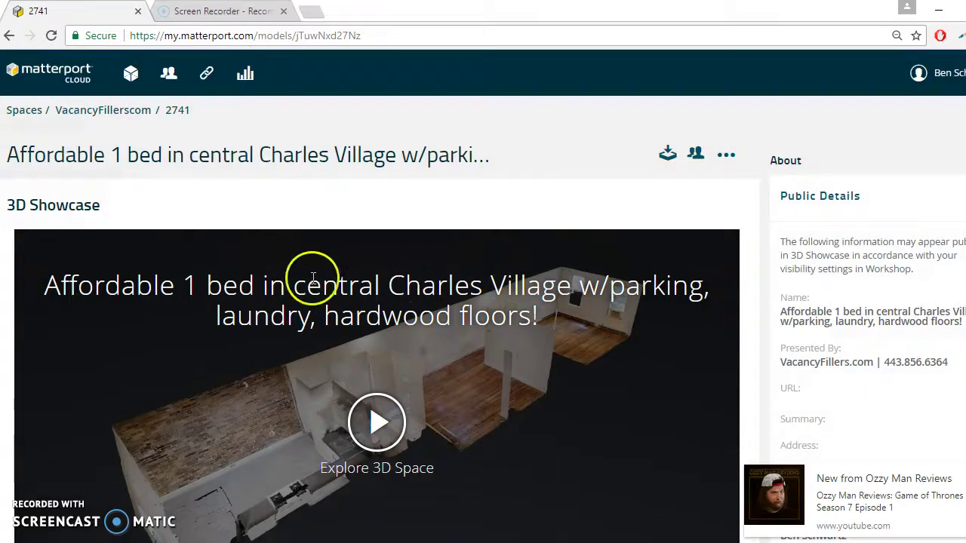
Step: Launch space 2741 in Matterport Workshop from its space page
{"action": "scroll", "coordinate": [425, 358], "scroll_direction": "down", "scroll_amount": 4}
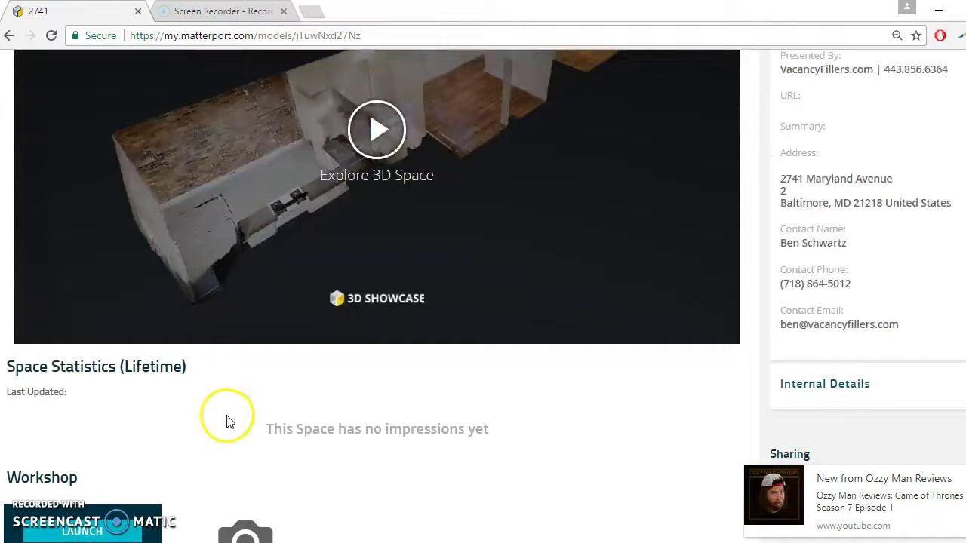
{"action": "scroll", "coordinate": [178, 428], "scroll_direction": "down", "scroll_amount": 2}
{"action": "left_click", "coordinate": [82, 383]}
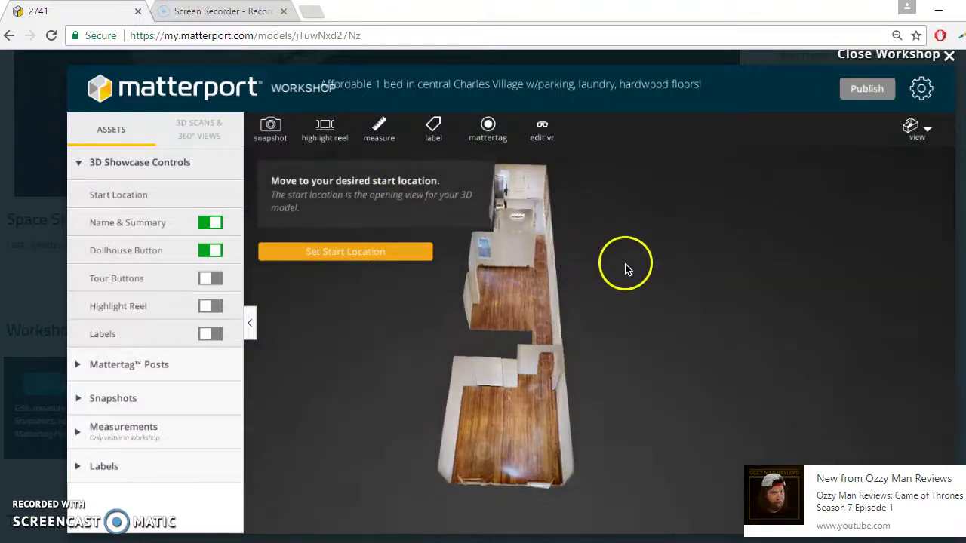
Step: Rotate the dollhouse model and dismiss the Start Location prompt
{"action": "left_click", "coordinate": [521, 256]}
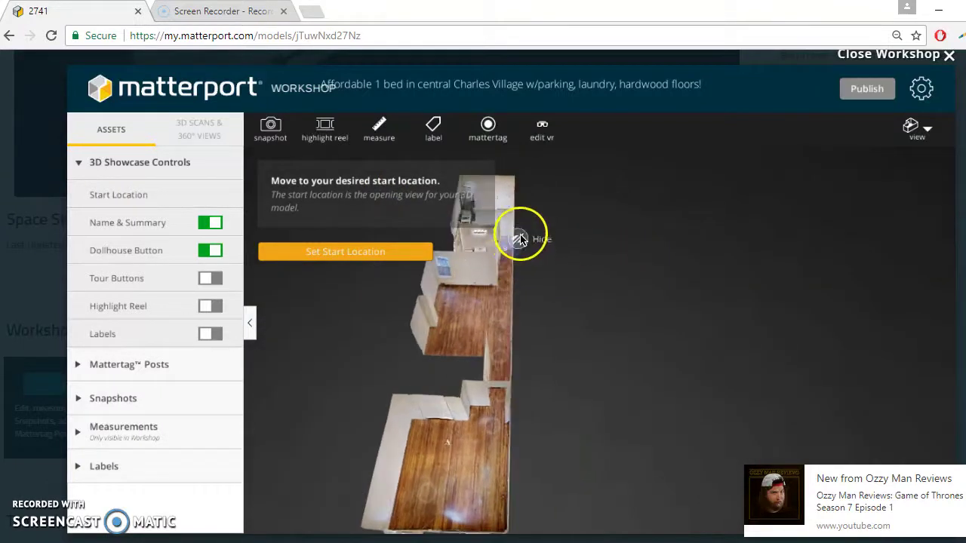
{"action": "left_click_drag", "start_coordinate": [599, 265], "coordinate": [632, 288]}
{"action": "left_click", "coordinate": [565, 251]}
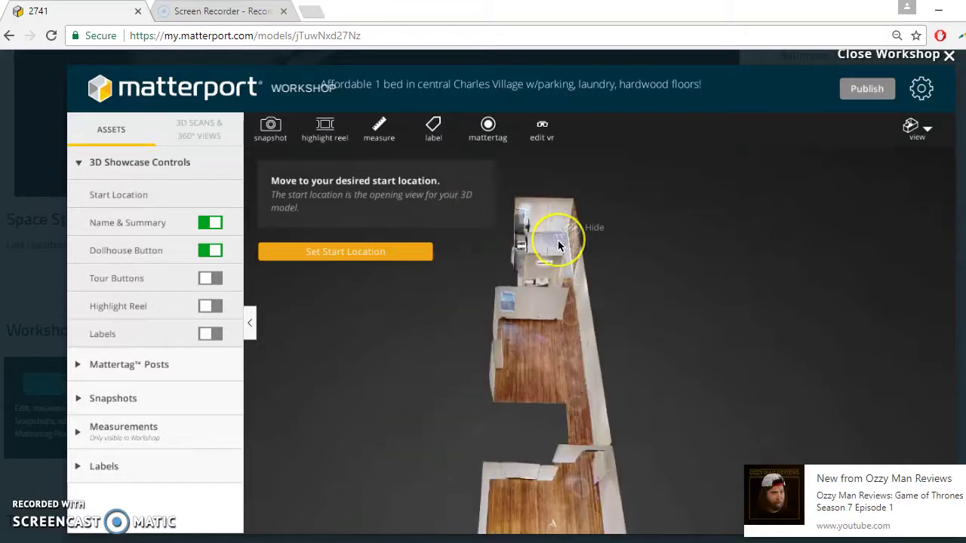
Step: Open a new browser tab for vacancyfillers.com
{"action": "left_click", "coordinate": [309, 13]}
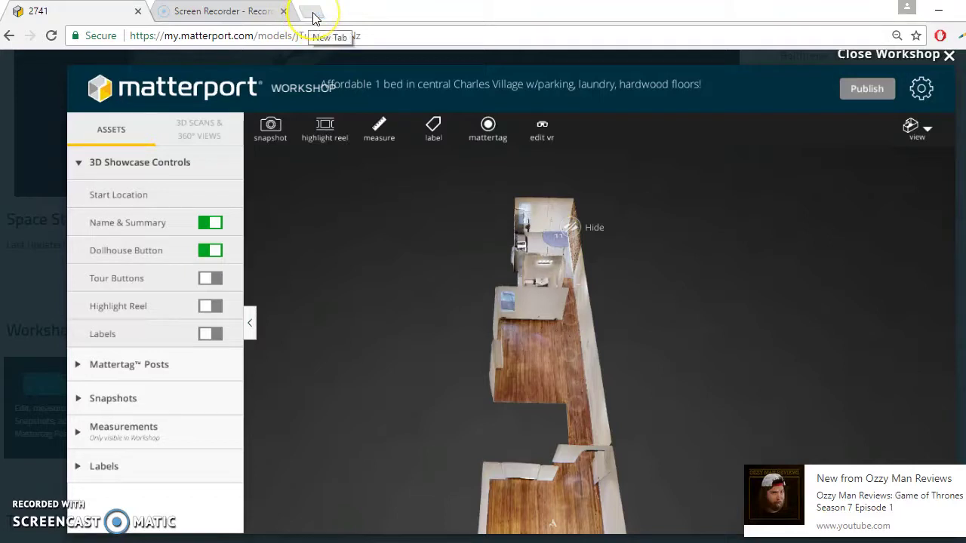
{"action": "left_click", "coordinate": [312, 13]}
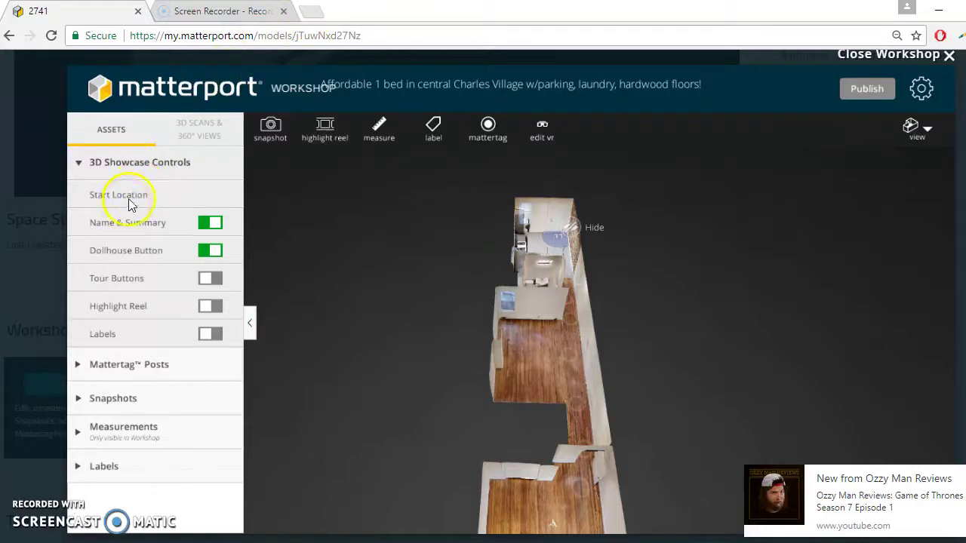
{"action": "left_click", "coordinate": [314, 14]}
{"action": "left_click", "coordinate": [316, 15]}
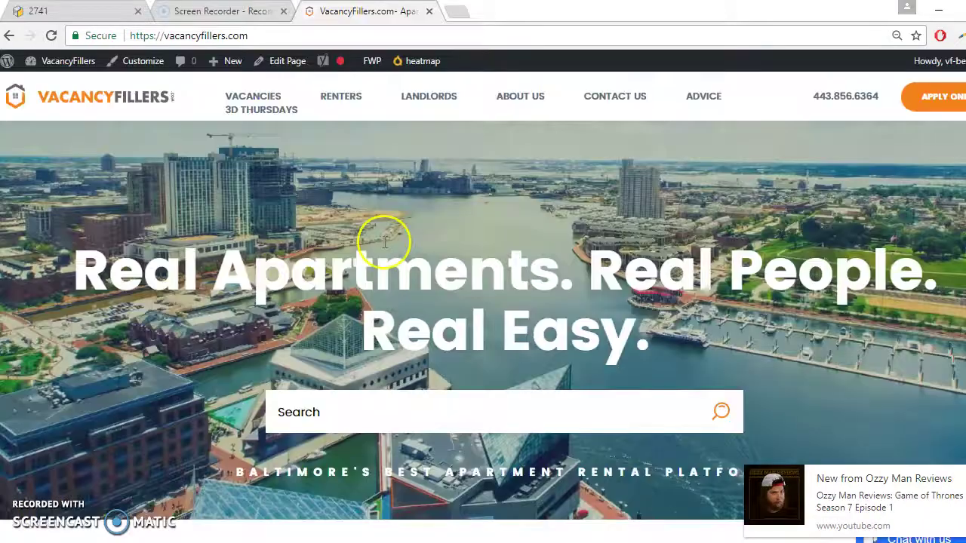
Step: View the $2500 East Lombard Street listing's 3D virtual tour, then return to the 2741 tab
{"action": "scroll", "coordinate": [385, 241], "scroll_direction": "down", "scroll_amount": 5}
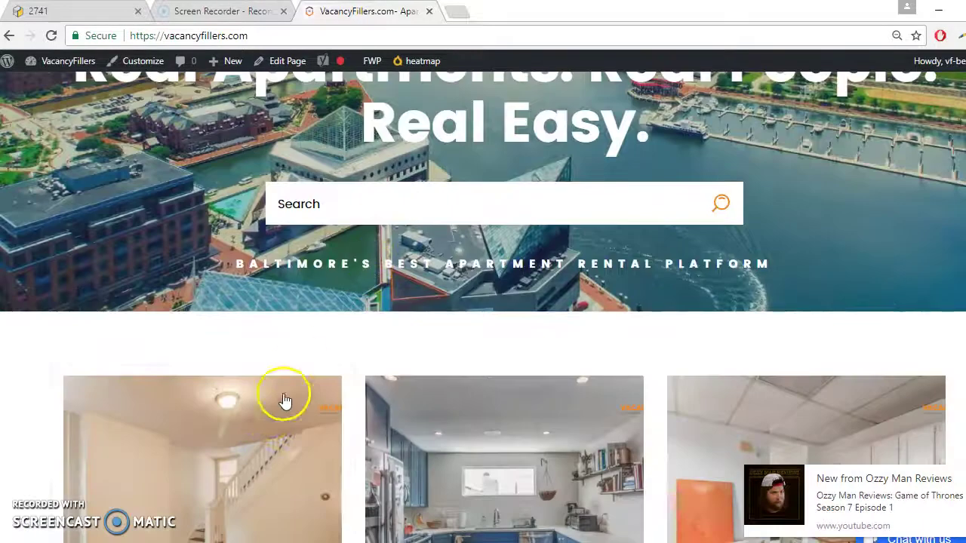
{"action": "left_click", "coordinate": [448, 341]}
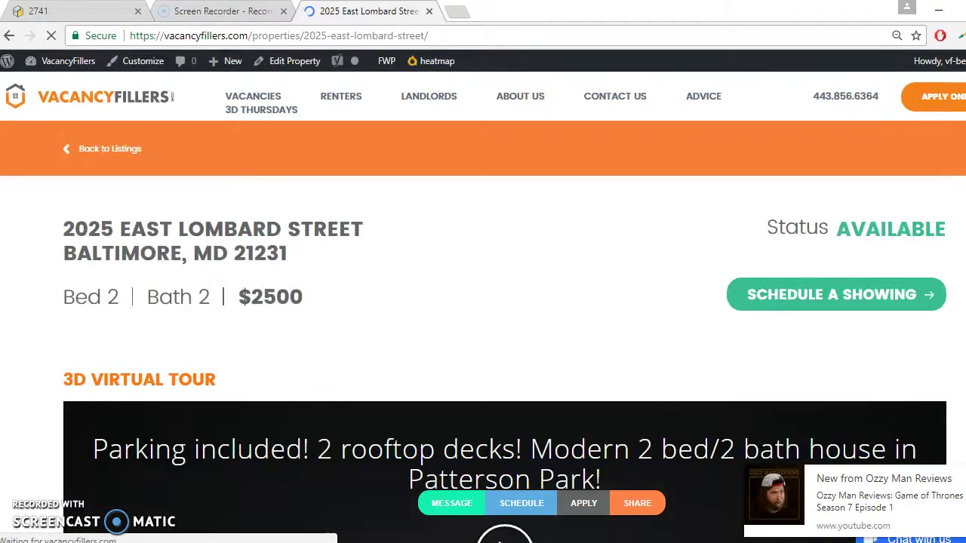
{"action": "scroll", "coordinate": [627, 181], "scroll_direction": "down", "scroll_amount": 2}
{"action": "scroll", "coordinate": [631, 183], "scroll_direction": "down", "scroll_amount": 1}
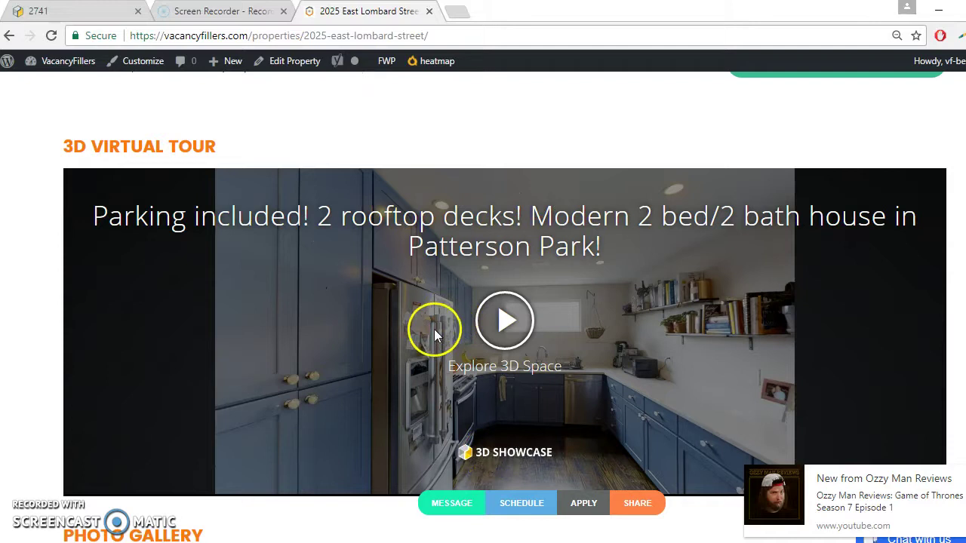
{"action": "left_click", "coordinate": [111, 11]}
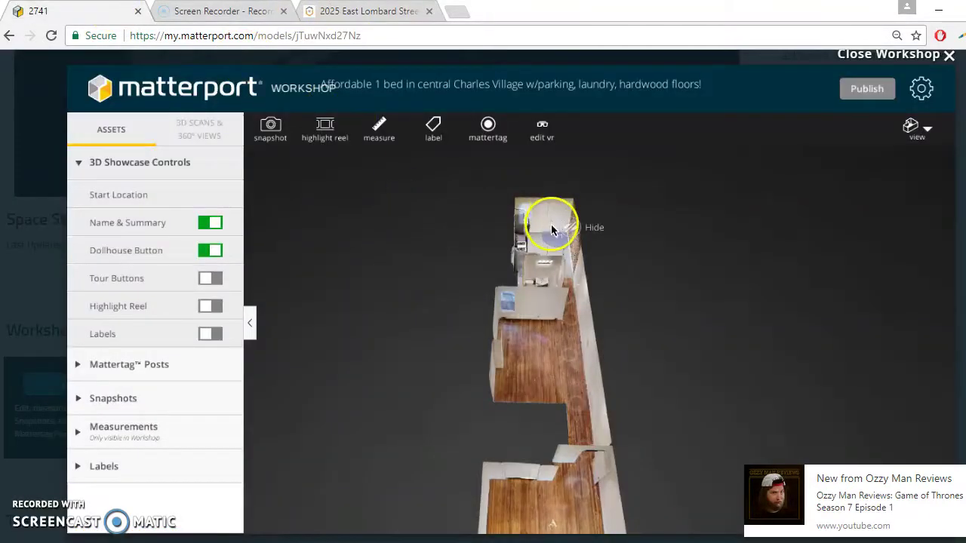
Step: Switch to the inside view and walk down the hallway to face the kitchen
{"action": "left_click", "coordinate": [913, 138]}
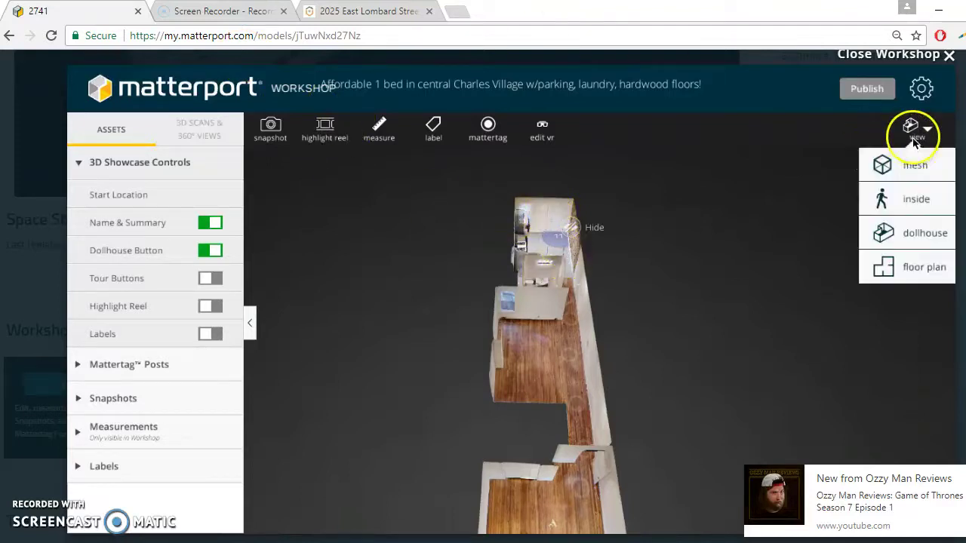
{"action": "left_click", "coordinate": [887, 201]}
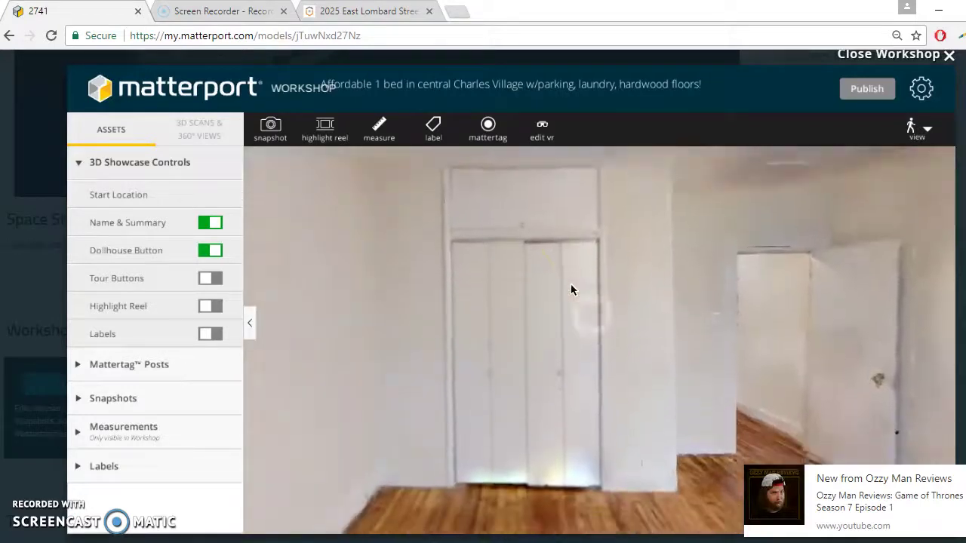
{"action": "left_click", "coordinate": [695, 321]}
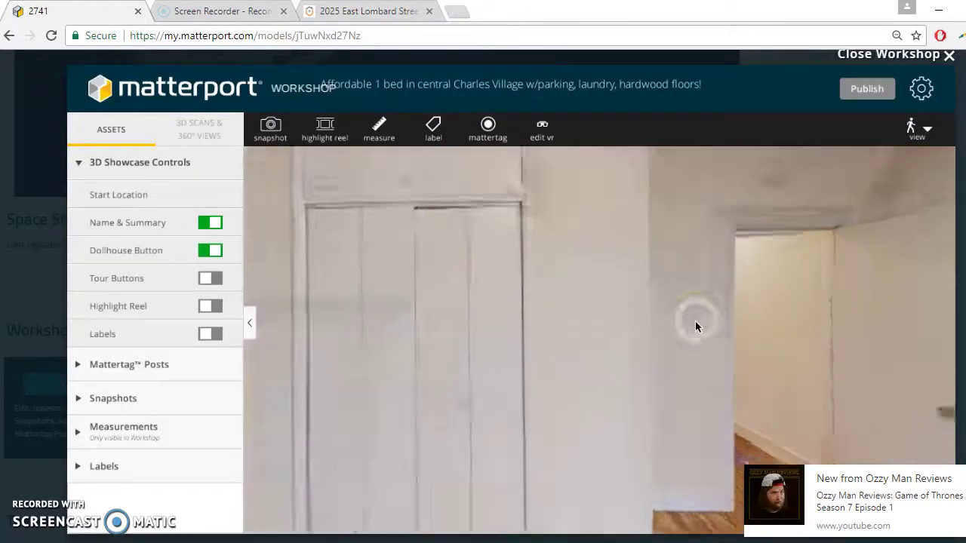
{"action": "left_click", "coordinate": [643, 326]}
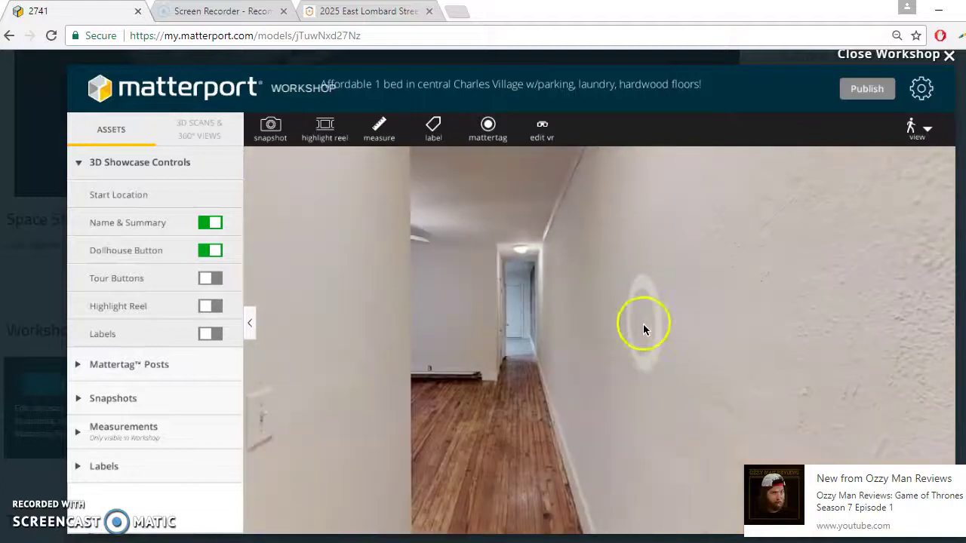
{"action": "left_click", "coordinate": [526, 313]}
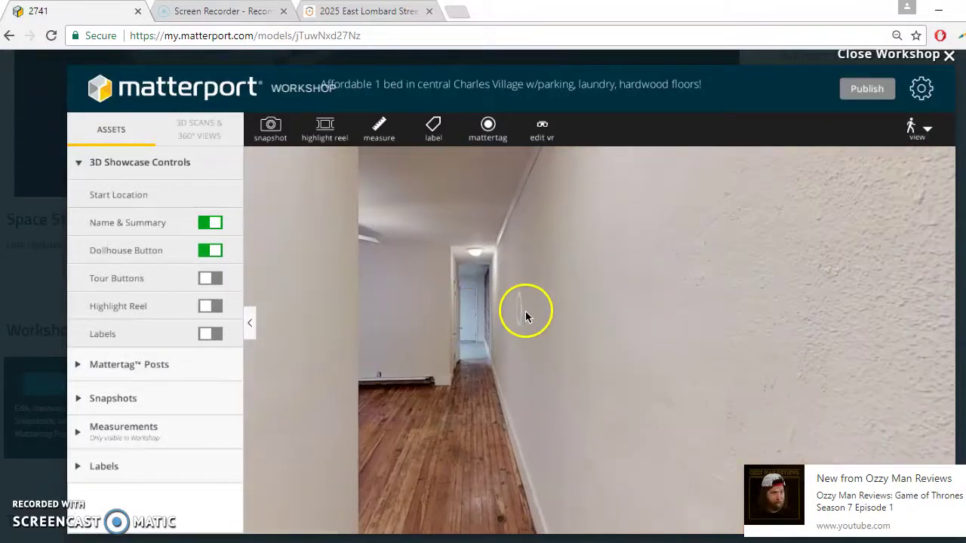
{"action": "left_click", "coordinate": [478, 307]}
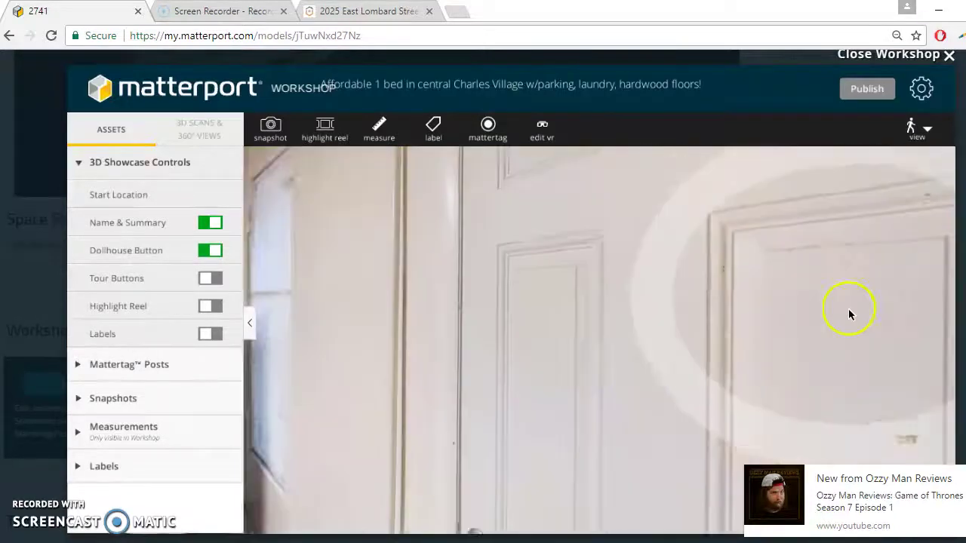
{"action": "left_click_drag", "start_coordinate": [848, 308], "coordinate": [656, 391]}
{"action": "left_click", "coordinate": [657, 391]}
{"action": "left_click_drag", "start_coordinate": [714, 379], "coordinate": [570, 375]}
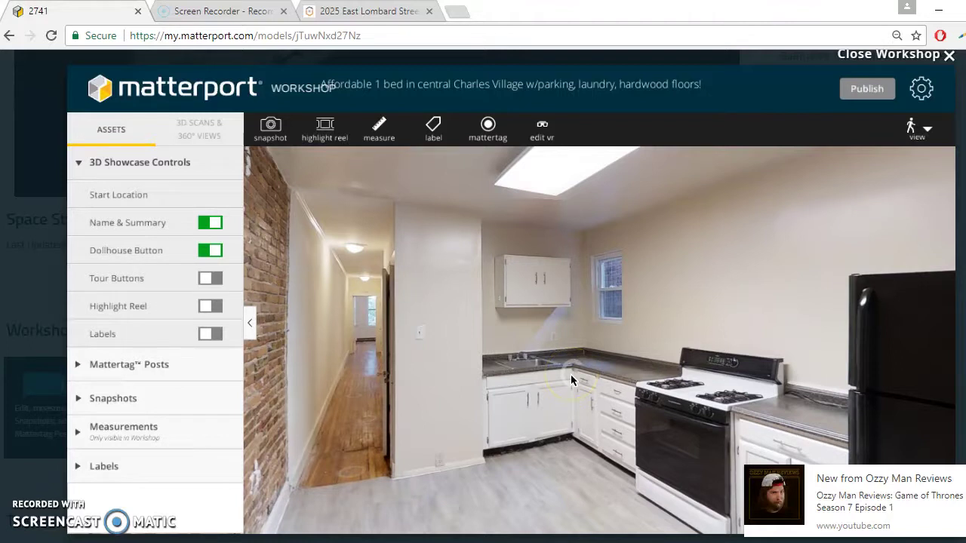
Step: Set the kitchen view as the tour's start location and publish it
{"action": "left_click", "coordinate": [173, 190]}
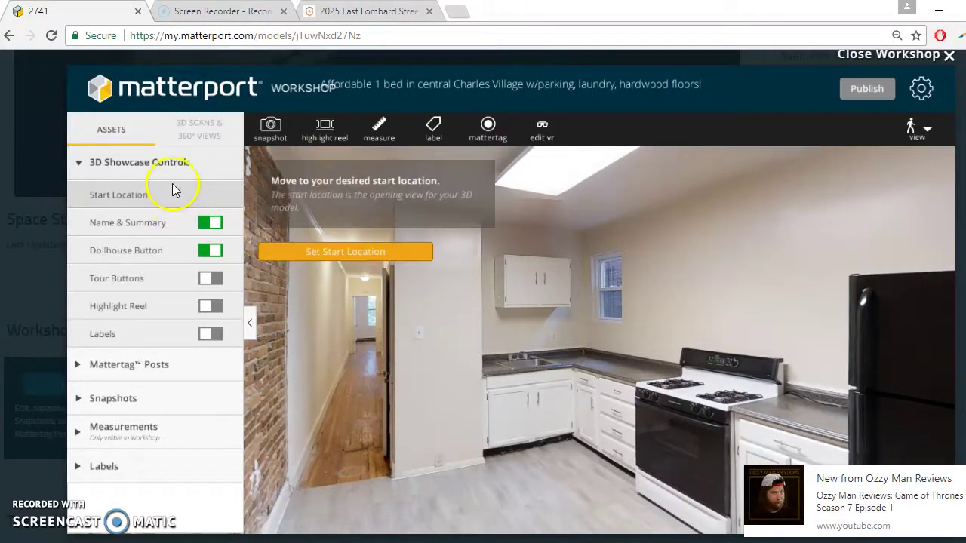
{"action": "left_click", "coordinate": [313, 255]}
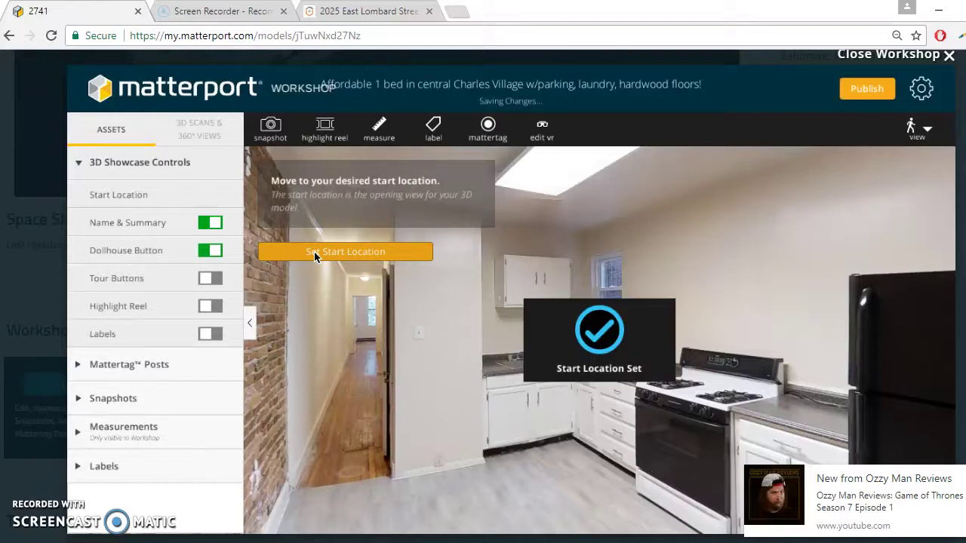
{"action": "left_click", "coordinate": [866, 90]}
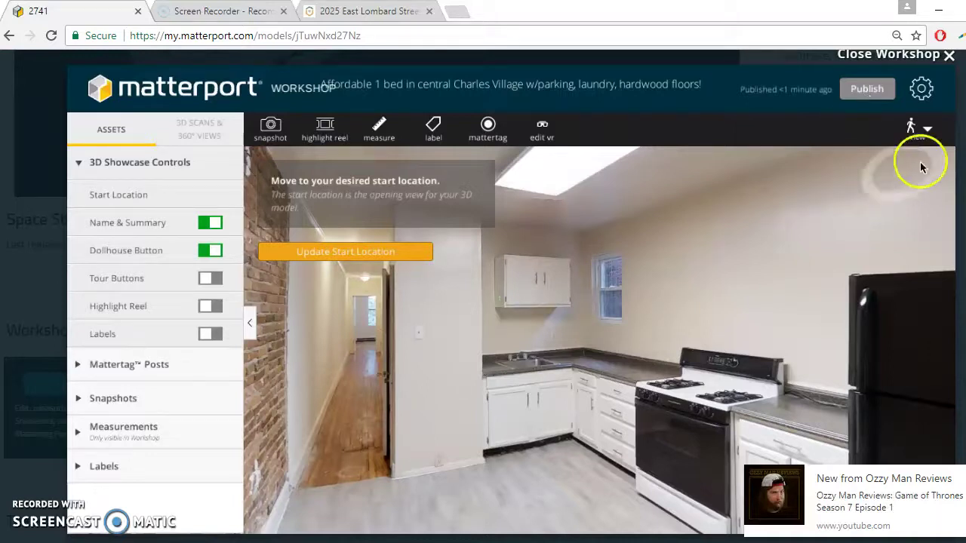
{"action": "left_click", "coordinate": [925, 134]}
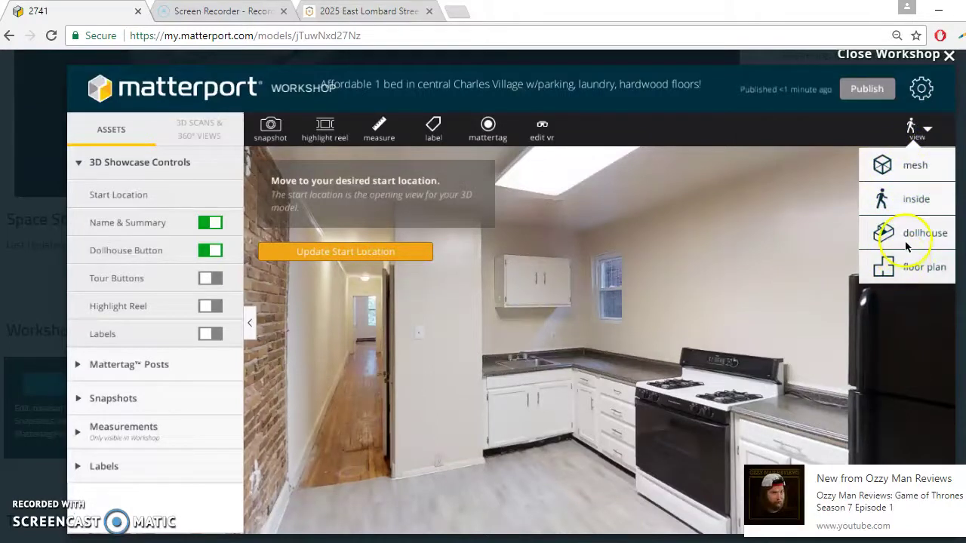
Step: Switch to dollhouse, then floor plan view, center the plan, and turn on measuring
{"action": "left_click", "coordinate": [904, 240]}
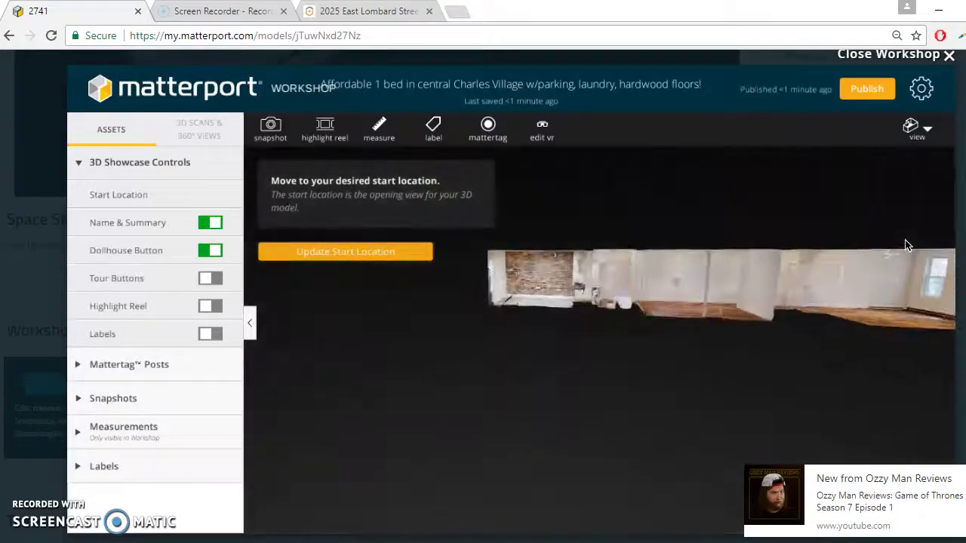
{"action": "left_click", "coordinate": [938, 131]}
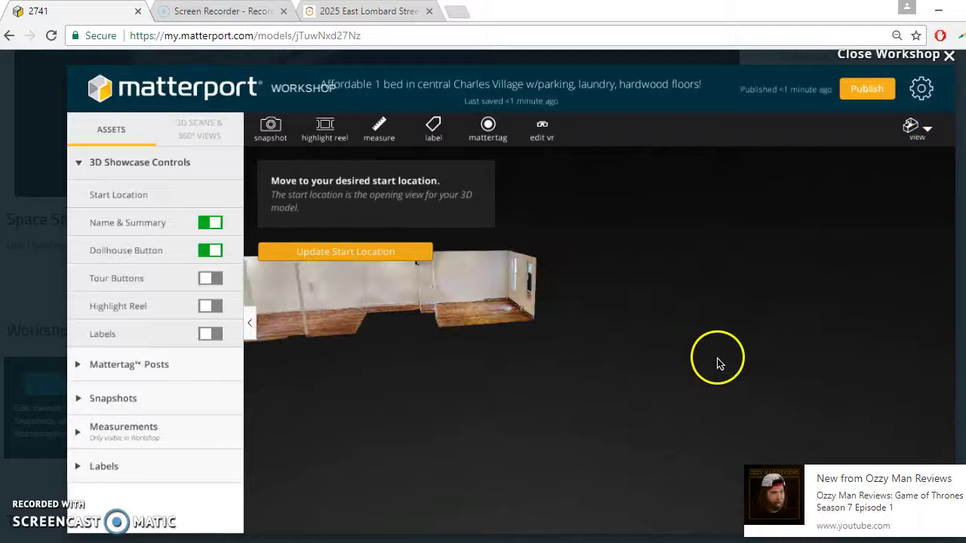
{"action": "left_click", "coordinate": [910, 130]}
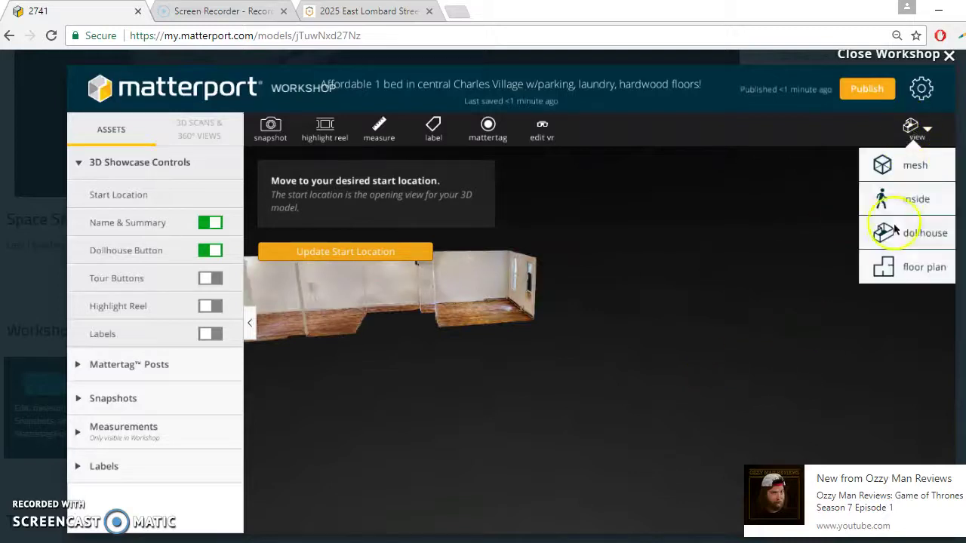
{"action": "left_click", "coordinate": [890, 260]}
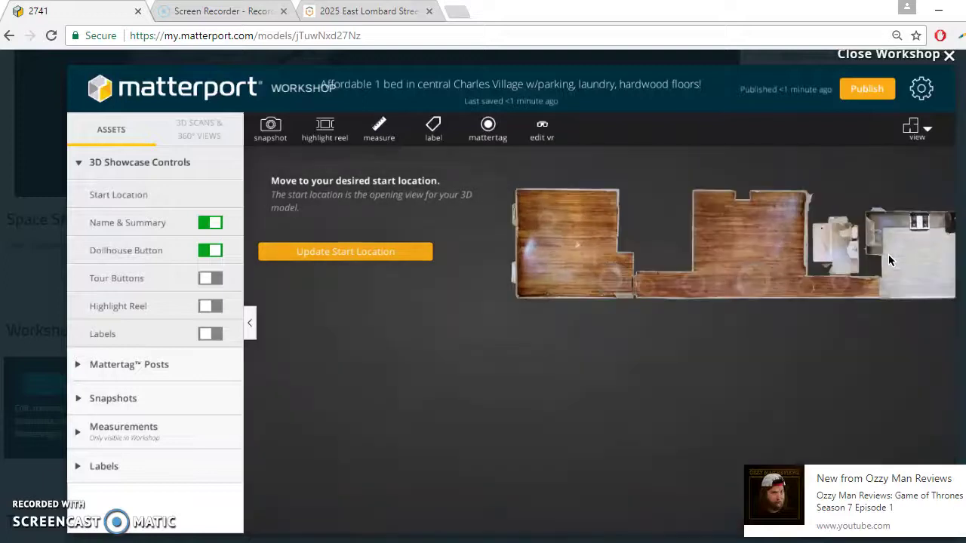
{"action": "left_click_drag", "start_coordinate": [888, 255], "coordinate": [811, 292]}
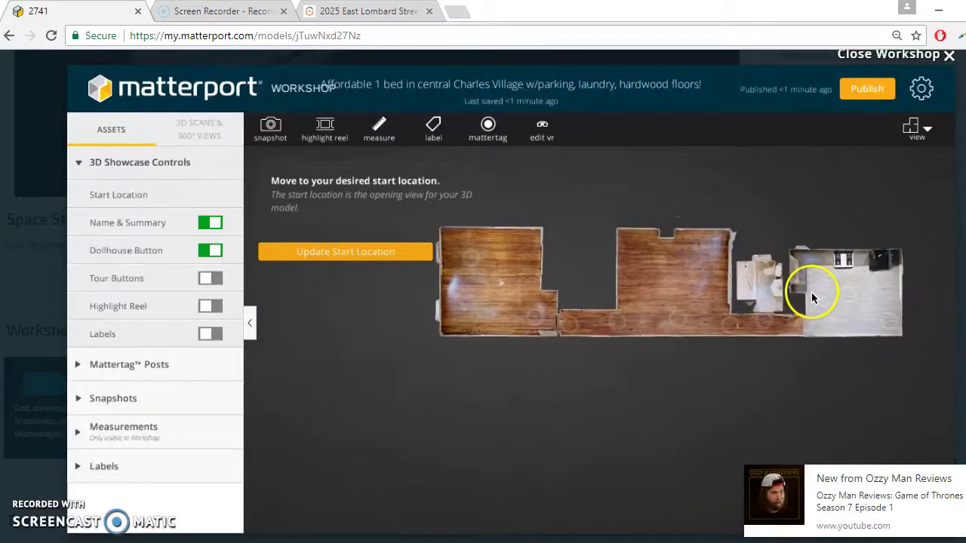
{"action": "left_click", "coordinate": [373, 127]}
Step: Measure the first room's depth 13' 5" and width 12' 8"
{"action": "scroll", "coordinate": [500, 240], "scroll_direction": "up", "scroll_amount": 2}
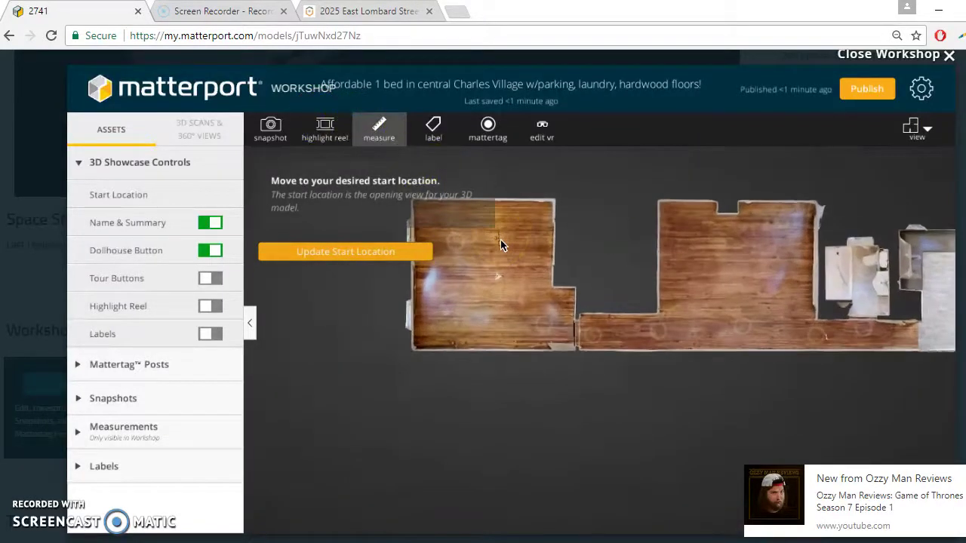
{"action": "left_click", "coordinate": [509, 202]}
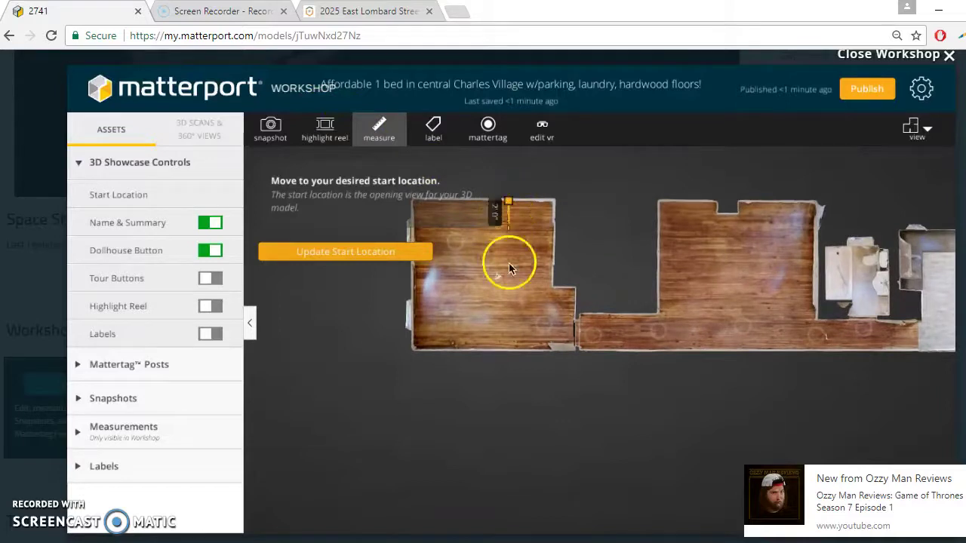
{"action": "left_click", "coordinate": [510, 350]}
{"action": "left_click", "coordinate": [381, 130]}
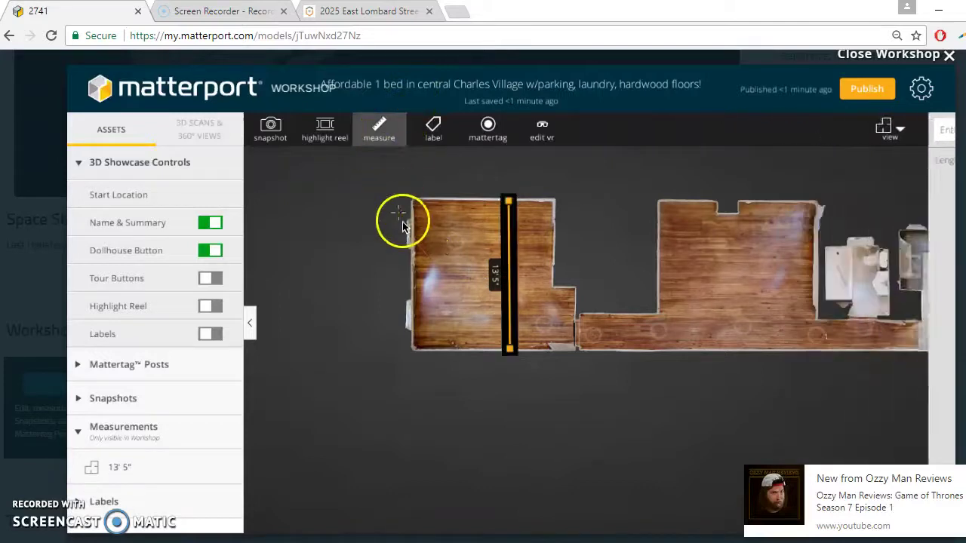
{"action": "left_click", "coordinate": [412, 224]}
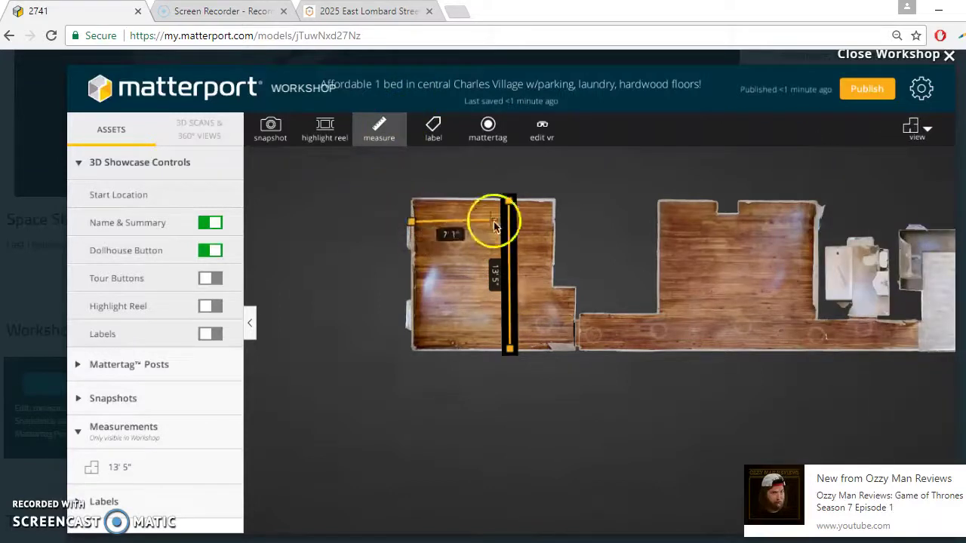
{"action": "left_click", "coordinate": [551, 226]}
{"action": "left_click", "coordinate": [368, 137]}
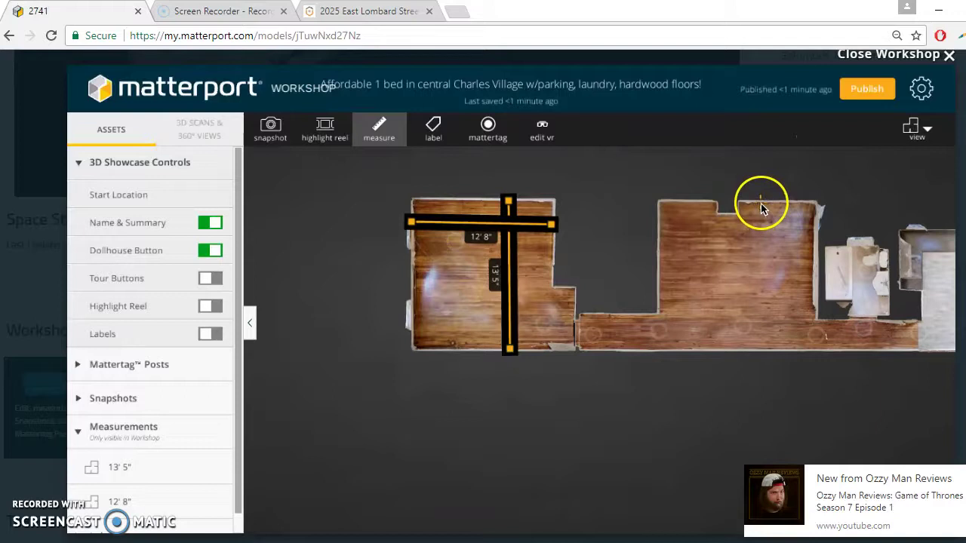
Step: Measure the second room's depth 13' 6" and width 14' 2"
{"action": "left_click_drag", "start_coordinate": [760, 203], "coordinate": [765, 353]}
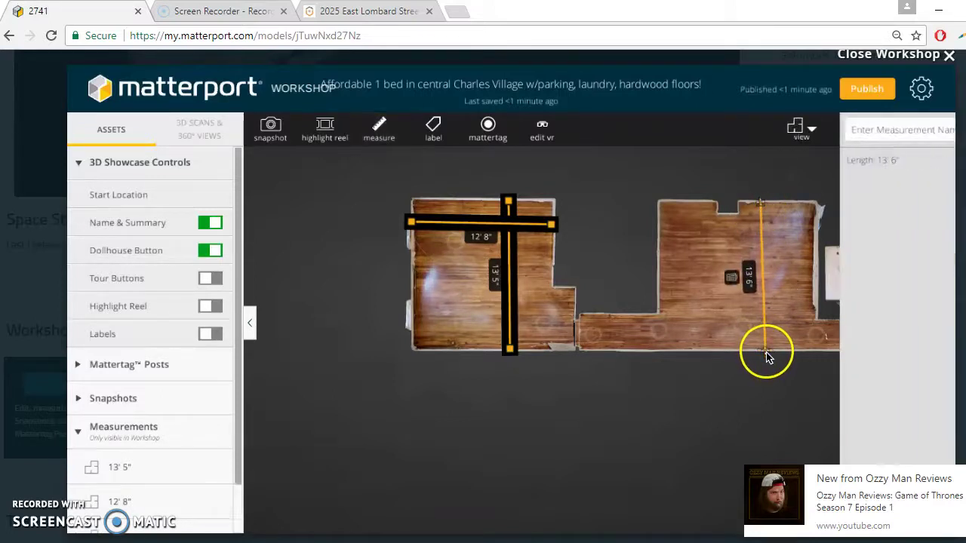
{"action": "left_click", "coordinate": [379, 133]}
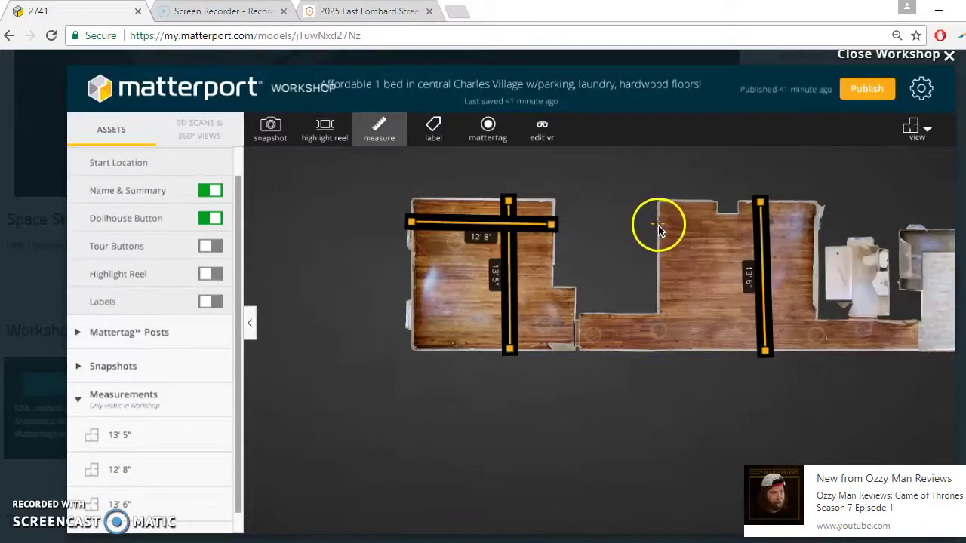
{"action": "left_click_drag", "start_coordinate": [658, 225], "coordinate": [814, 227]}
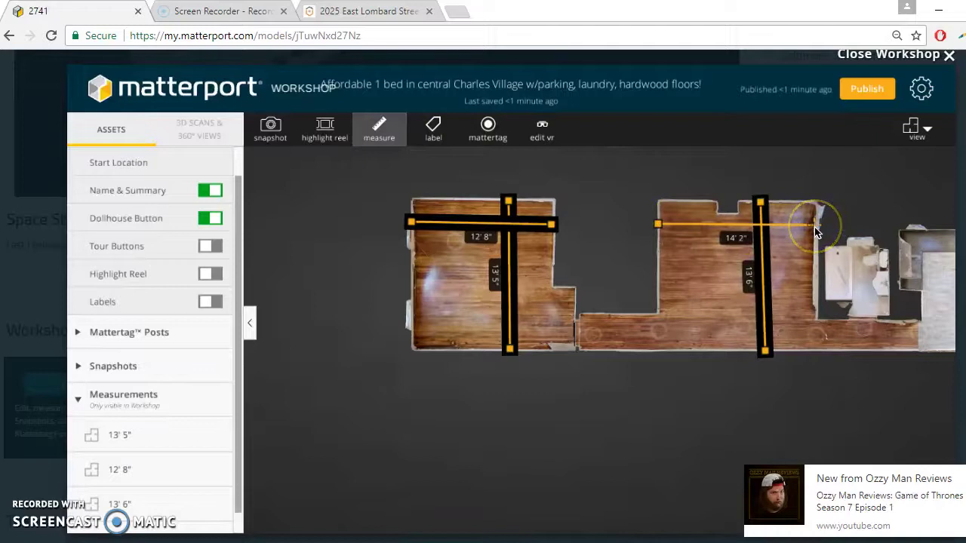
{"action": "left_click_drag", "start_coordinate": [709, 297], "coordinate": [347, 306]}
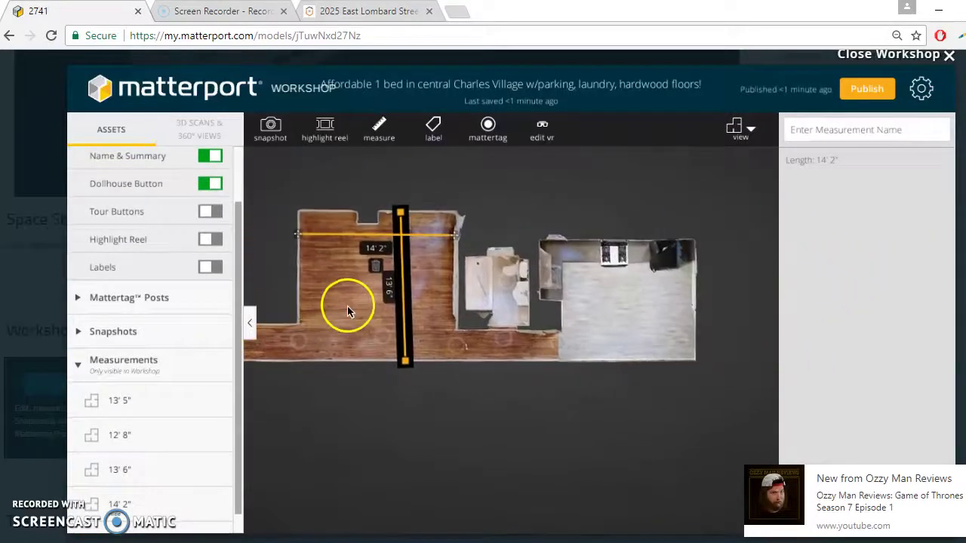
{"action": "left_click", "coordinate": [376, 131]}
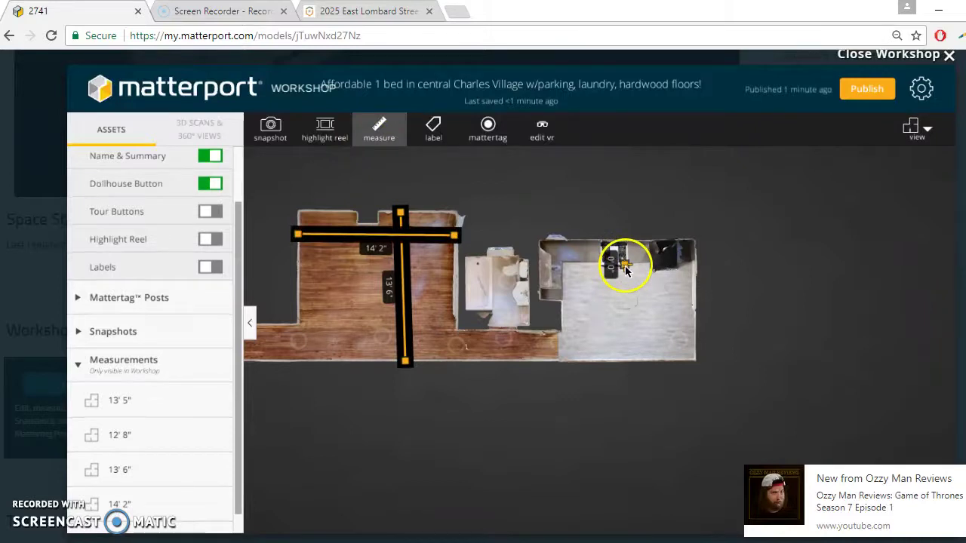
Step: Measure the kitchen's depth 8' 7" and width 12' 0"
{"action": "left_click_drag", "start_coordinate": [625, 265], "coordinate": [626, 365]}
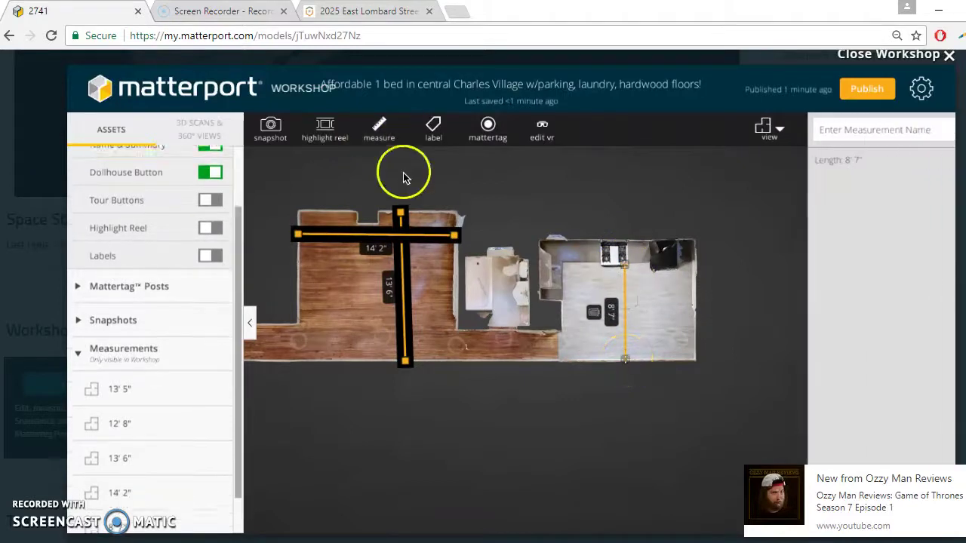
{"action": "left_click", "coordinate": [375, 144]}
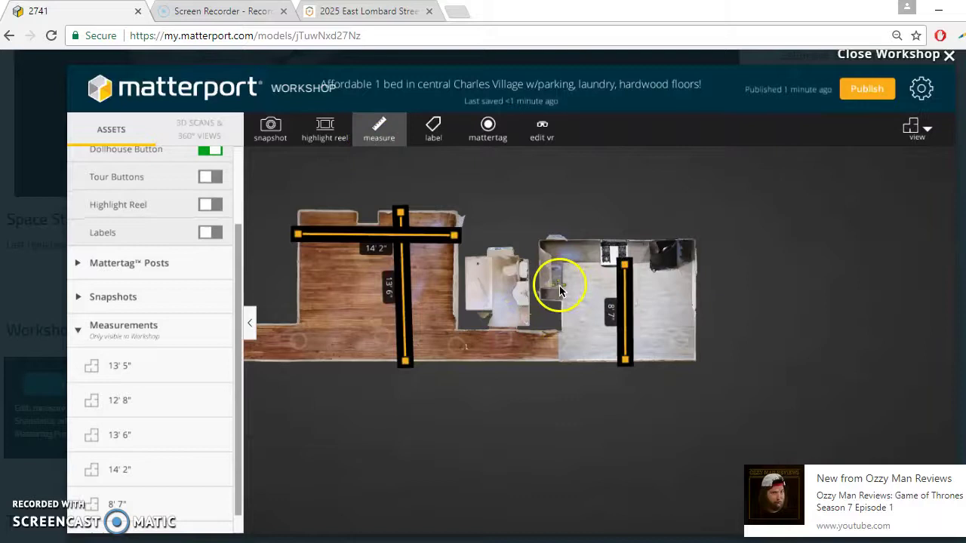
{"action": "left_click_drag", "start_coordinate": [562, 283], "coordinate": [638, 286]}
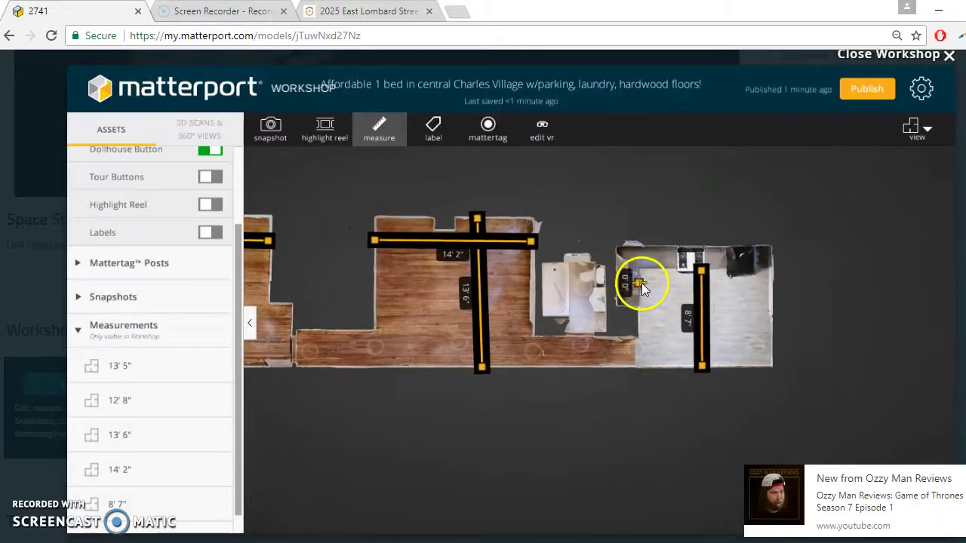
{"action": "left_click", "coordinate": [639, 285]}
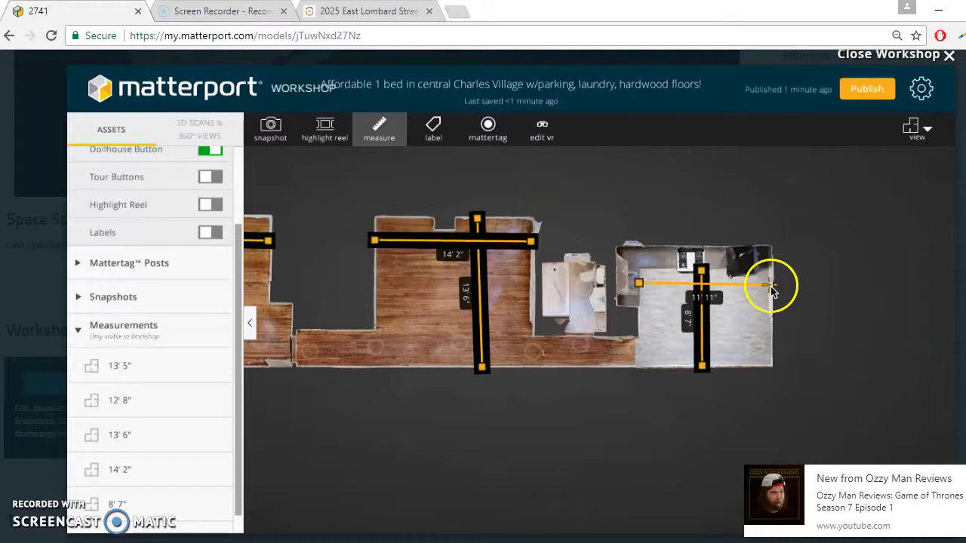
{"action": "left_click", "coordinate": [771, 285]}
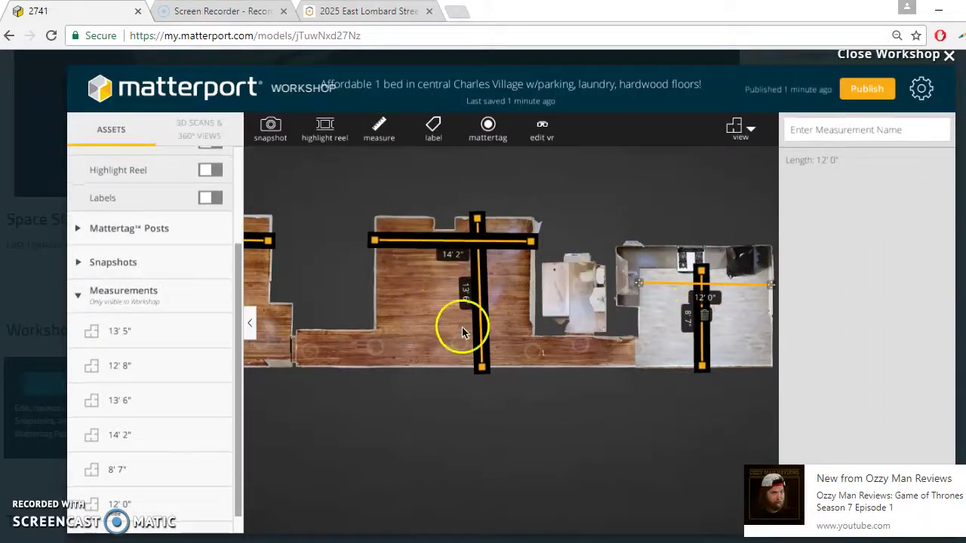
{"action": "mouse_move", "coordinate": [363, 347]}
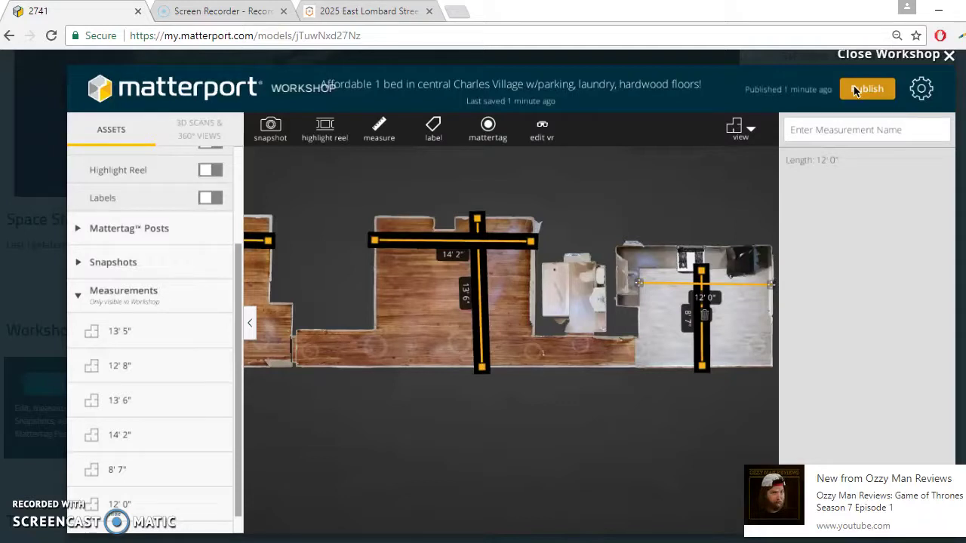
Step: Publish the model with its six new floor-plan measurements
{"action": "left_click", "coordinate": [856, 89]}
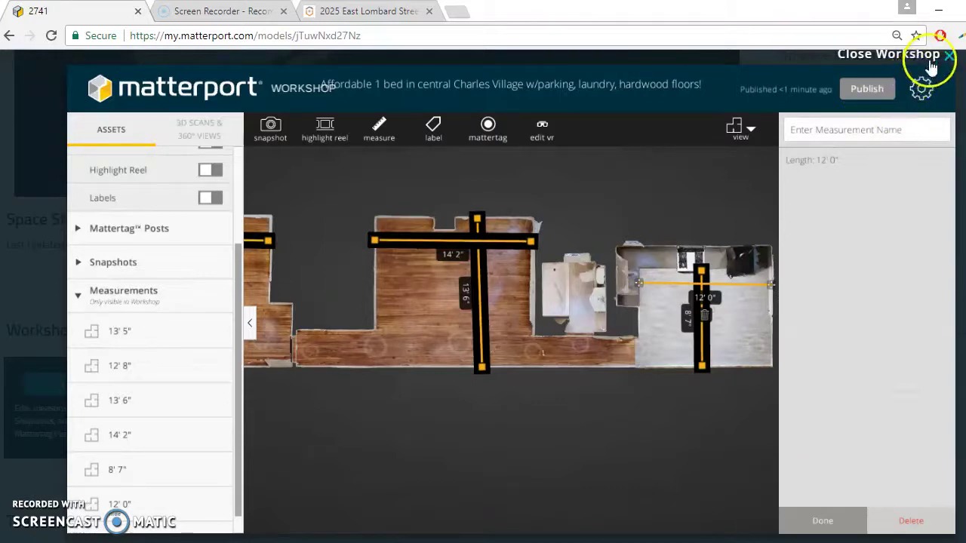
{"action": "scroll", "coordinate": [172, 225], "scroll_direction": "up", "scroll_amount": 2}
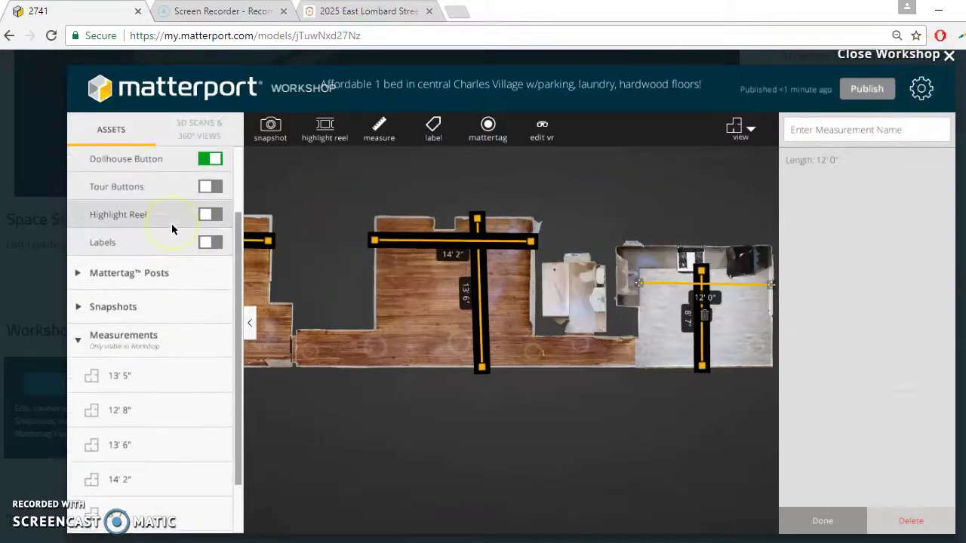
{"action": "scroll", "coordinate": [172, 223], "scroll_direction": "up", "scroll_amount": 1}
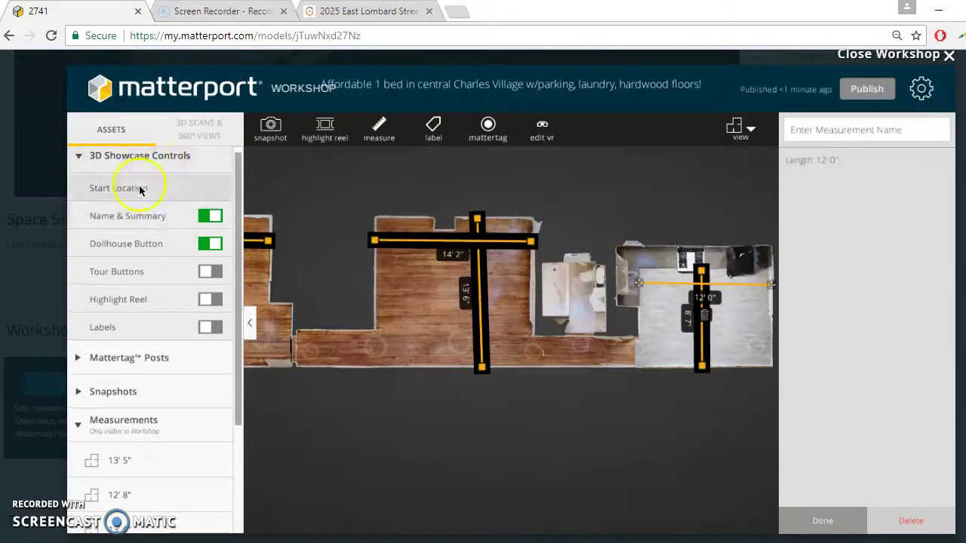
Step: Switch the model to the Inside walkthrough view and turn toward the ceiling-fan room
{"action": "left_click", "coordinate": [265, 138]}
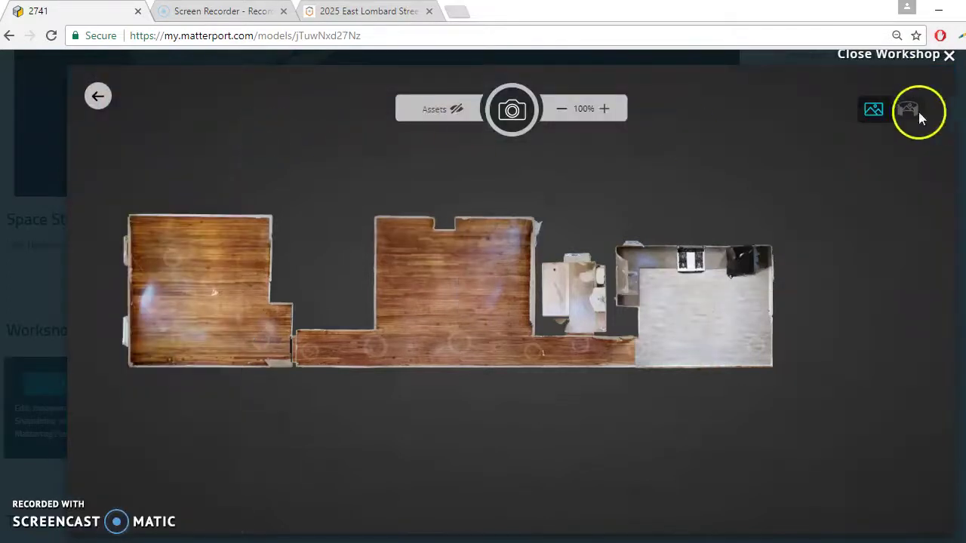
{"action": "left_click", "coordinate": [90, 99]}
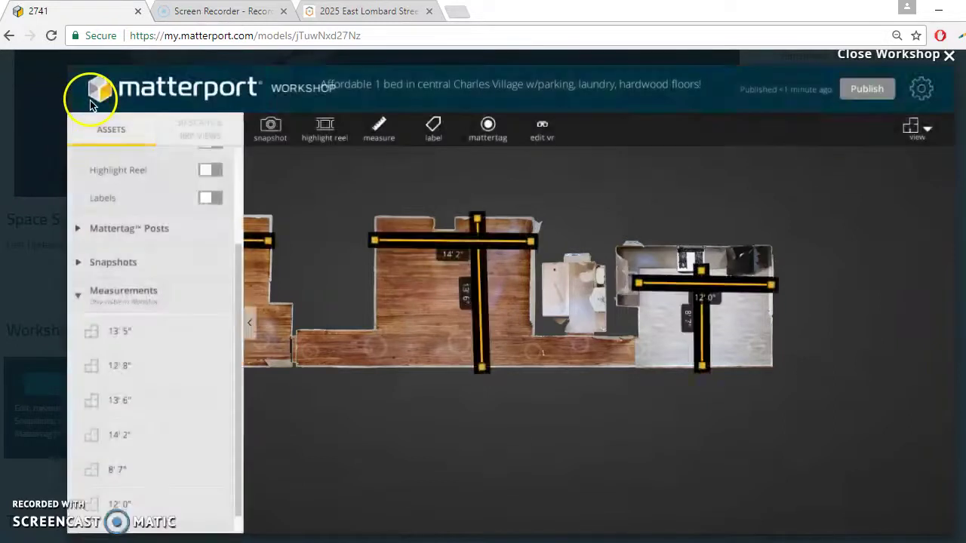
{"action": "left_click", "coordinate": [916, 128]}
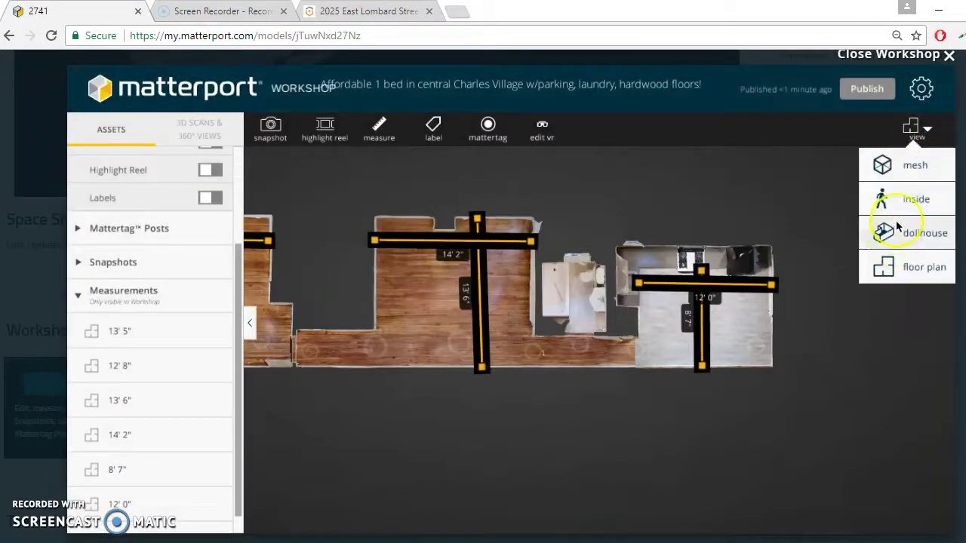
{"action": "left_click", "coordinate": [897, 207]}
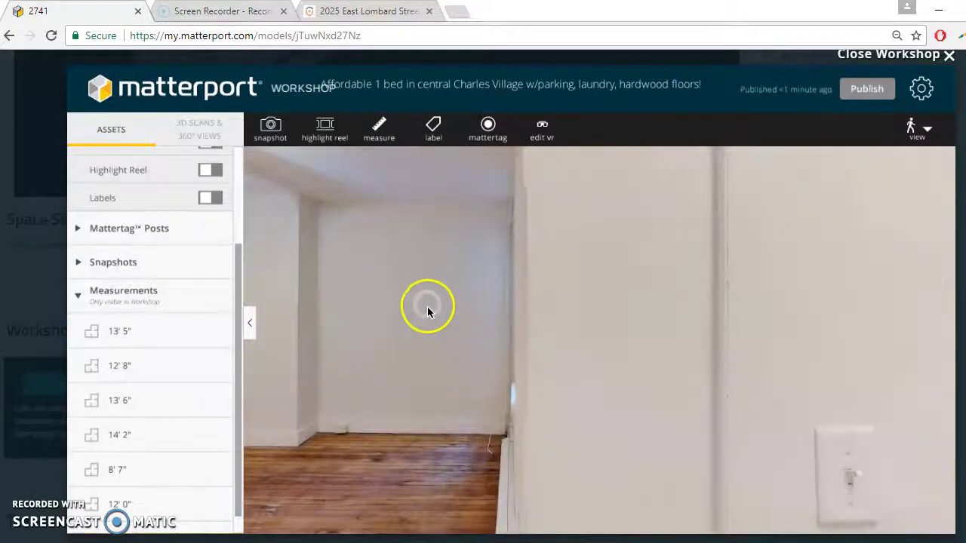
{"action": "left_click_drag", "start_coordinate": [428, 307], "coordinate": [833, 312]}
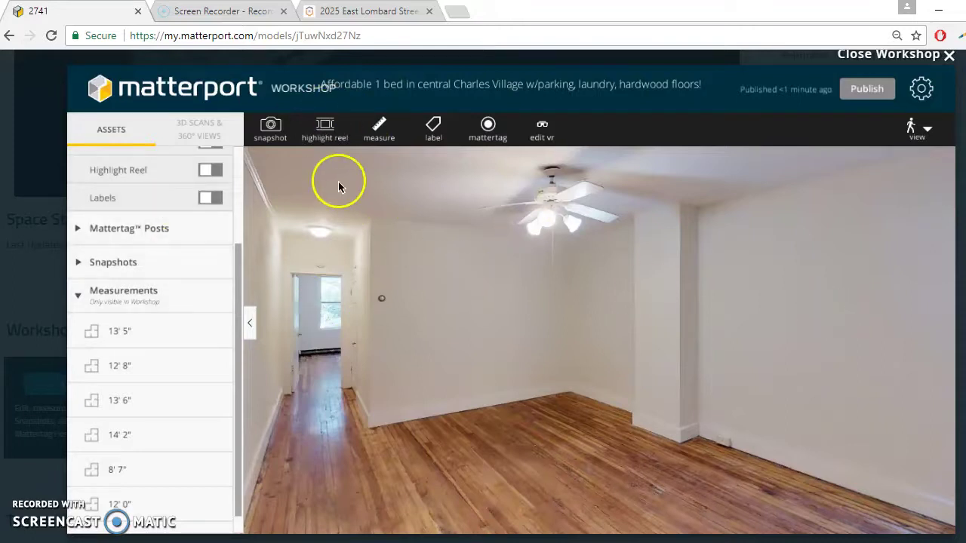
Step: Enter snapshot mode and capture the current room at 100% zoom
{"action": "left_click", "coordinate": [267, 138]}
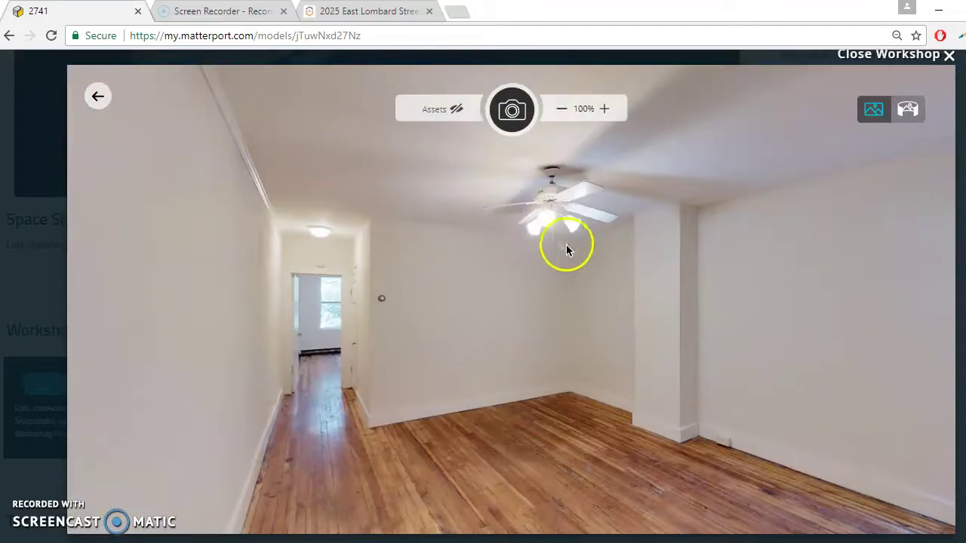
{"action": "left_click_drag", "start_coordinate": [564, 249], "coordinate": [519, 252]}
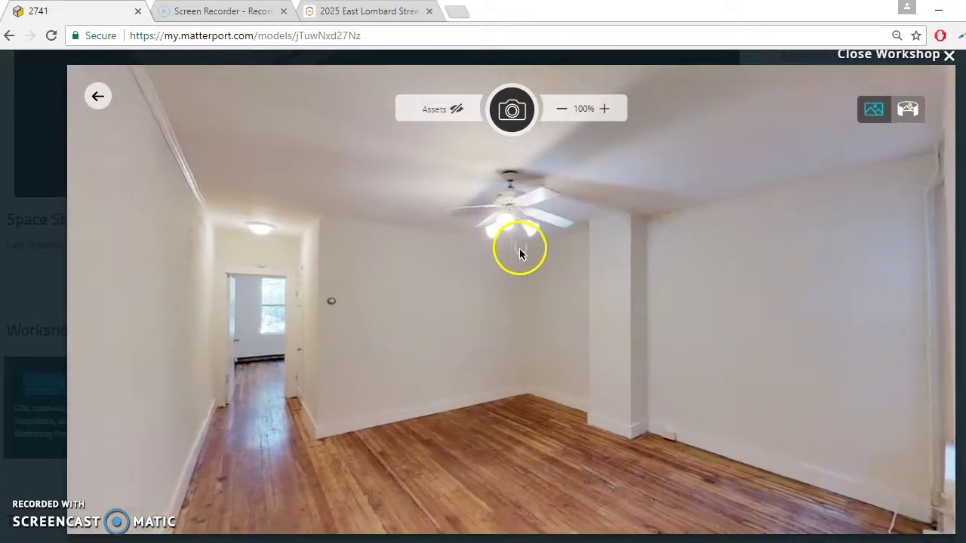
{"action": "left_click", "coordinate": [561, 111]}
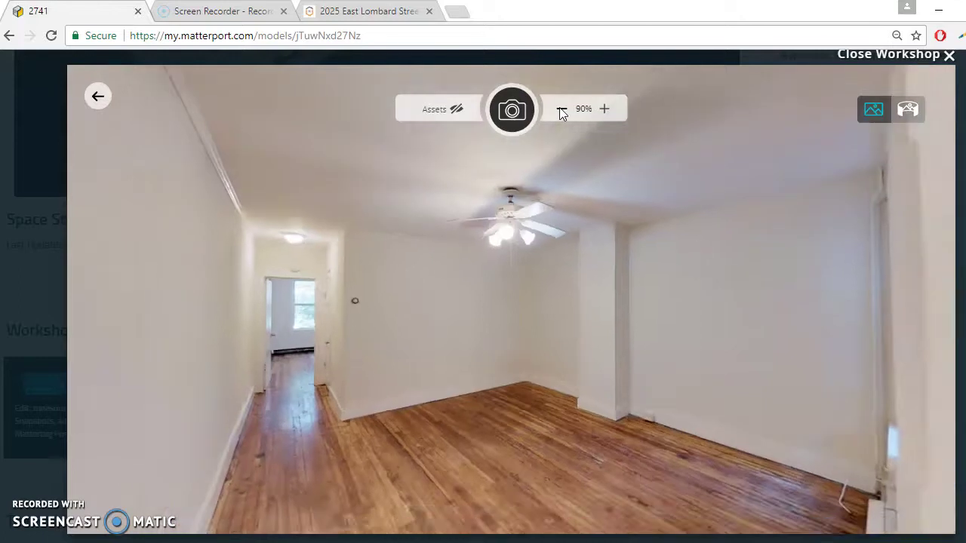
{"action": "left_click", "coordinate": [604, 109]}
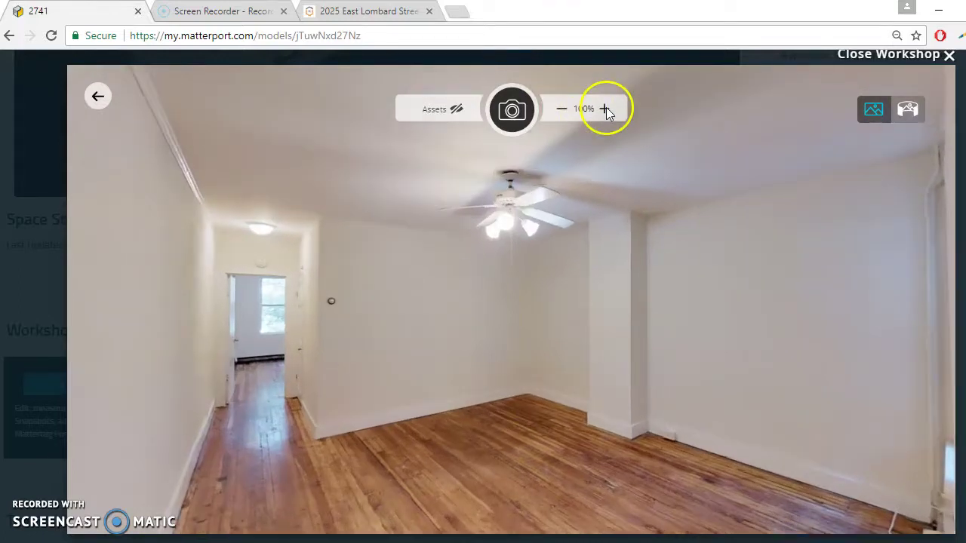
{"action": "left_click", "coordinate": [512, 110]}
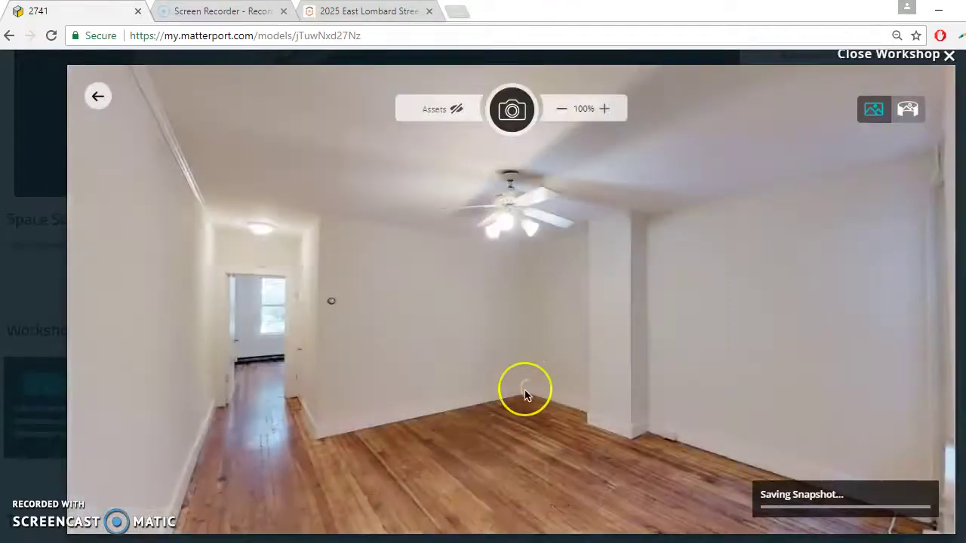
Step: Move to a new spot and snapshot the ceiling-fan room at 100% zoom
{"action": "left_click", "coordinate": [524, 390]}
{"action": "left_click_drag", "start_coordinate": [524, 389], "coordinate": [483, 344]}
{"action": "left_click_drag", "start_coordinate": [674, 377], "coordinate": [385, 336]}
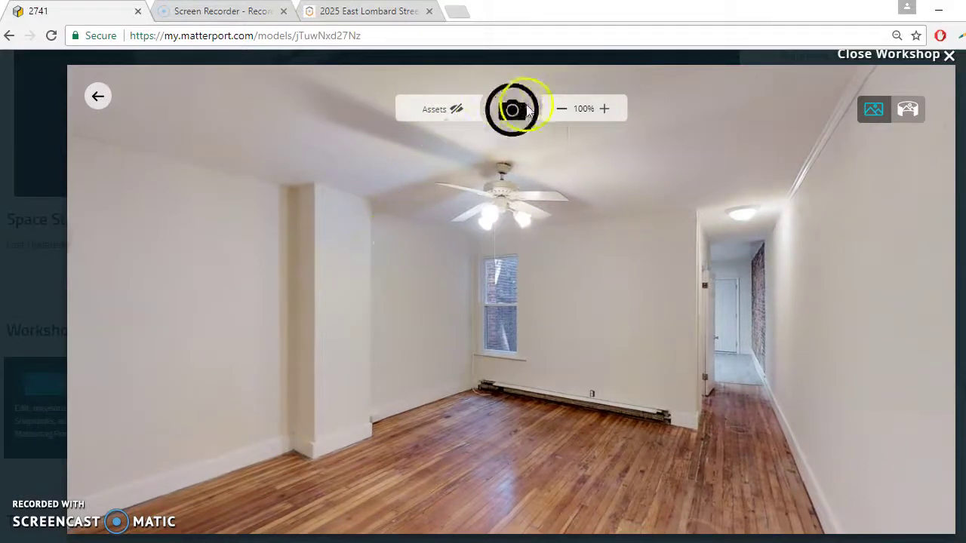
{"action": "left_click", "coordinate": [562, 110]}
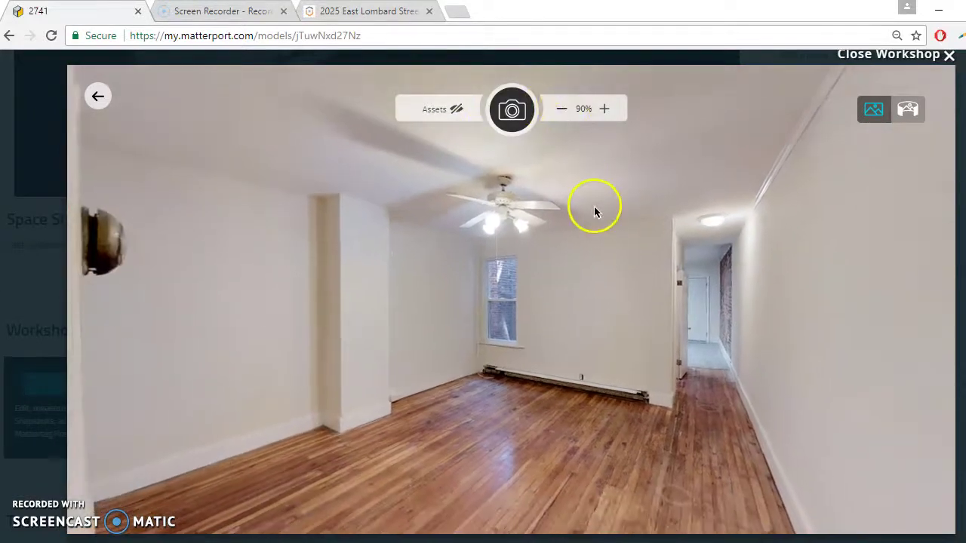
{"action": "left_click", "coordinate": [605, 107]}
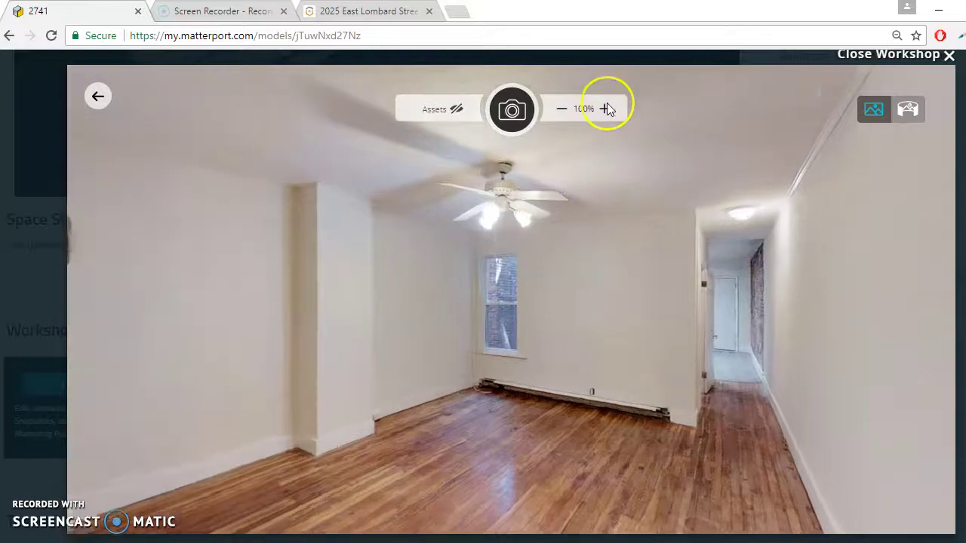
{"action": "left_click_drag", "start_coordinate": [611, 154], "coordinate": [597, 156]}
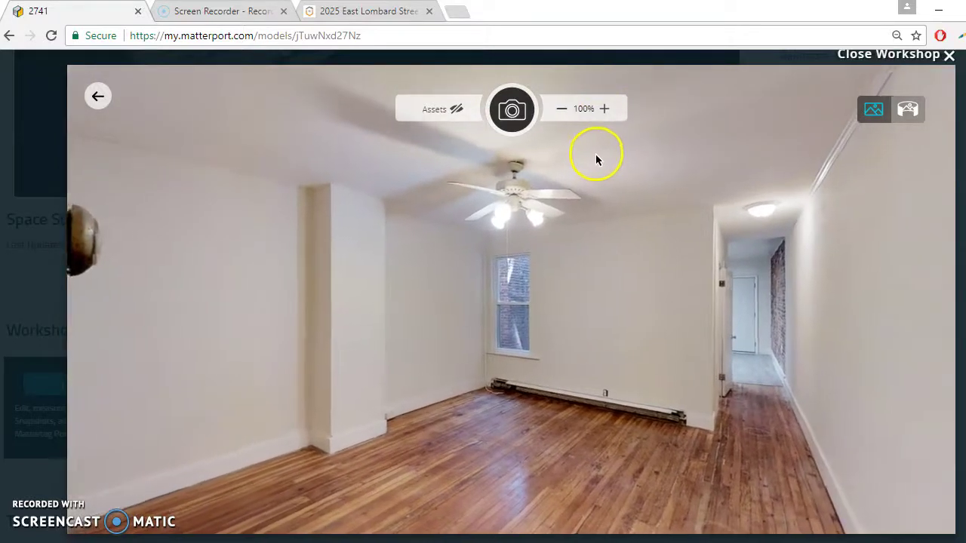
{"action": "left_click", "coordinate": [517, 104]}
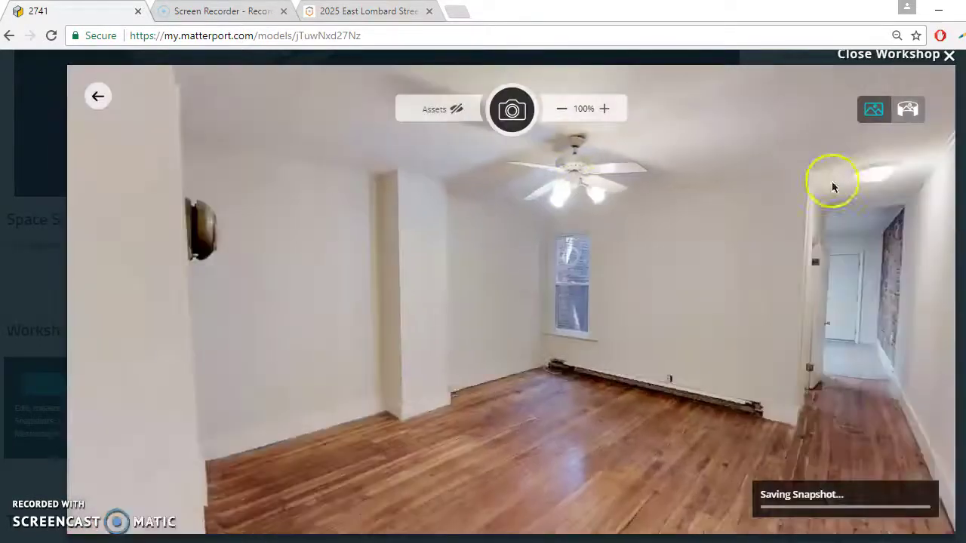
Step: Walk down the hallway into the bedroom and snapshot the two bedroom windows
{"action": "left_click", "coordinate": [833, 183]}
{"action": "left_click", "coordinate": [452, 373]}
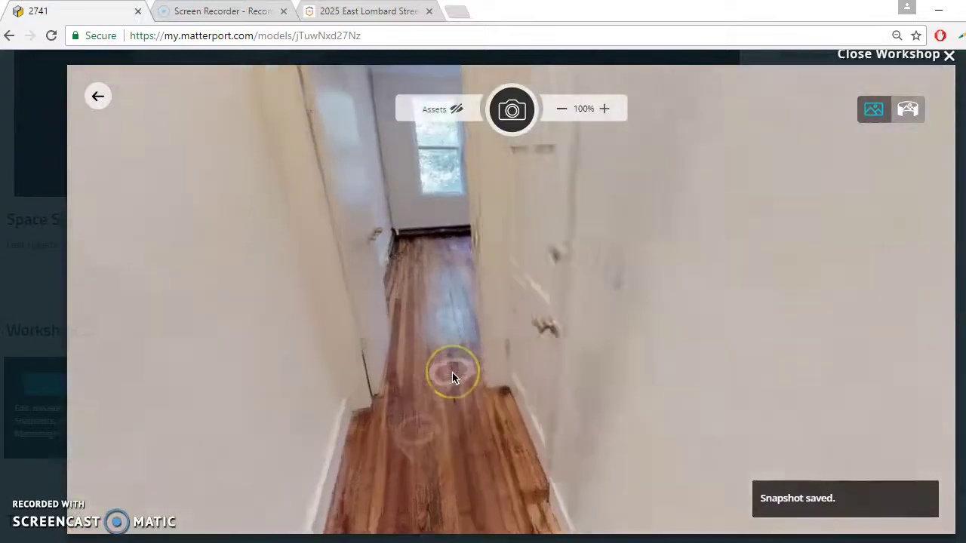
{"action": "left_click", "coordinate": [461, 376]}
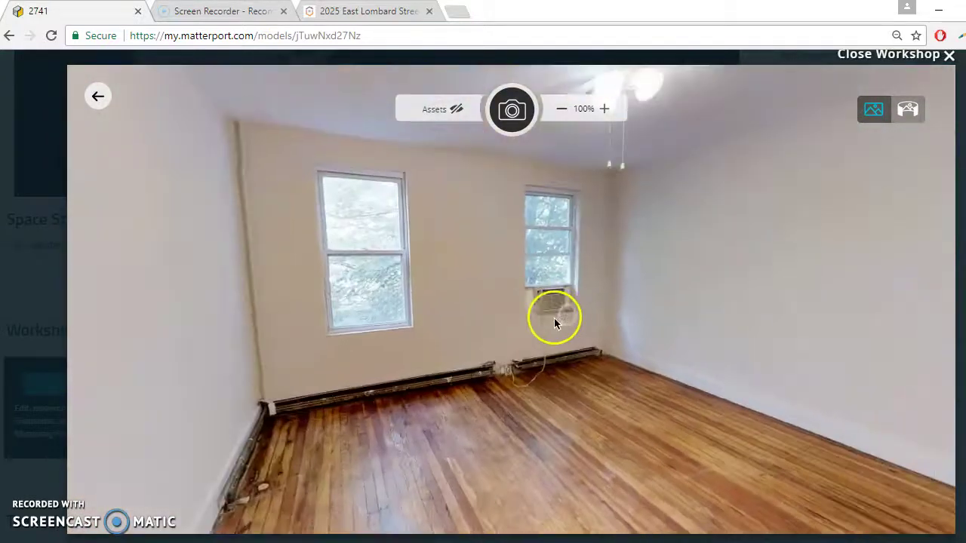
{"action": "left_click_drag", "start_coordinate": [554, 318], "coordinate": [503, 366]}
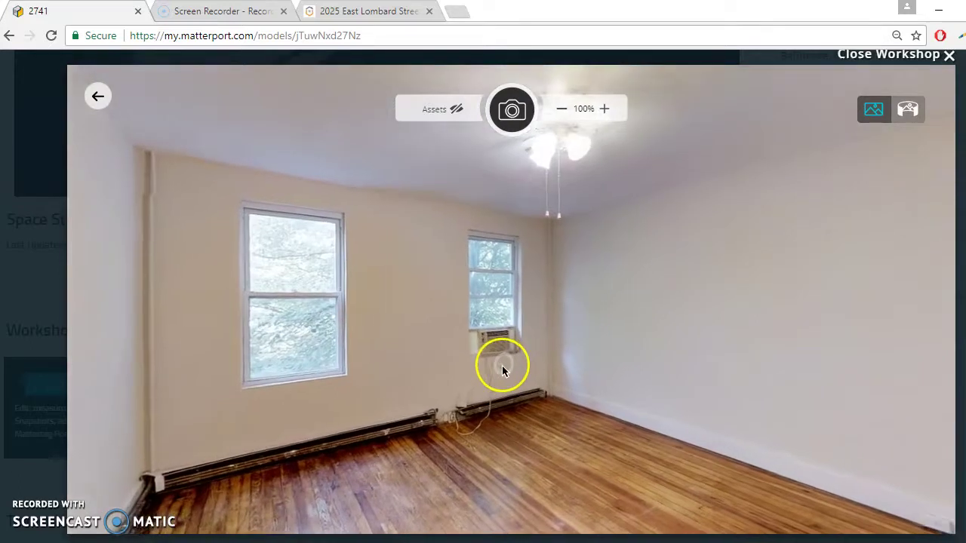
{"action": "left_click", "coordinate": [511, 113]}
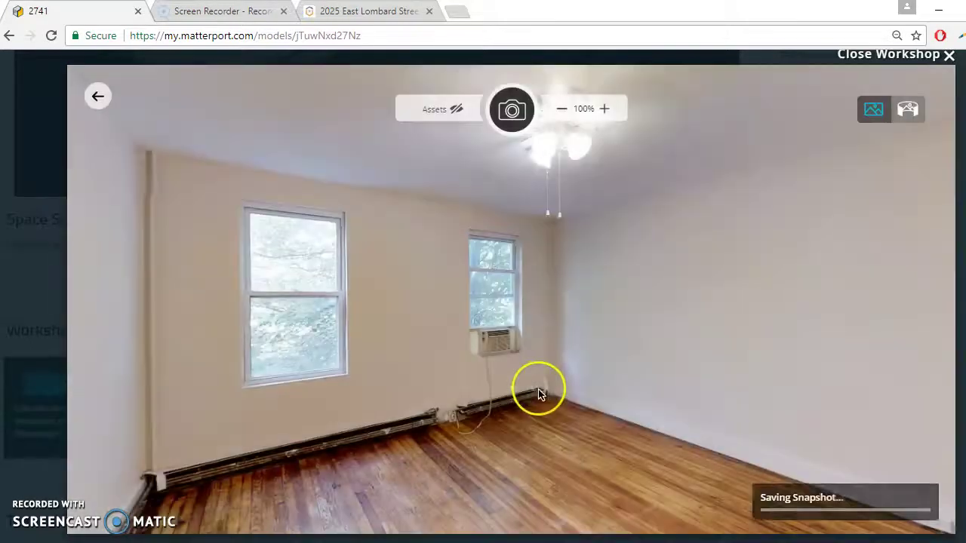
Step: Snapshot the bedroom closet and door from the corner viewpoint
{"action": "left_click", "coordinate": [538, 388]}
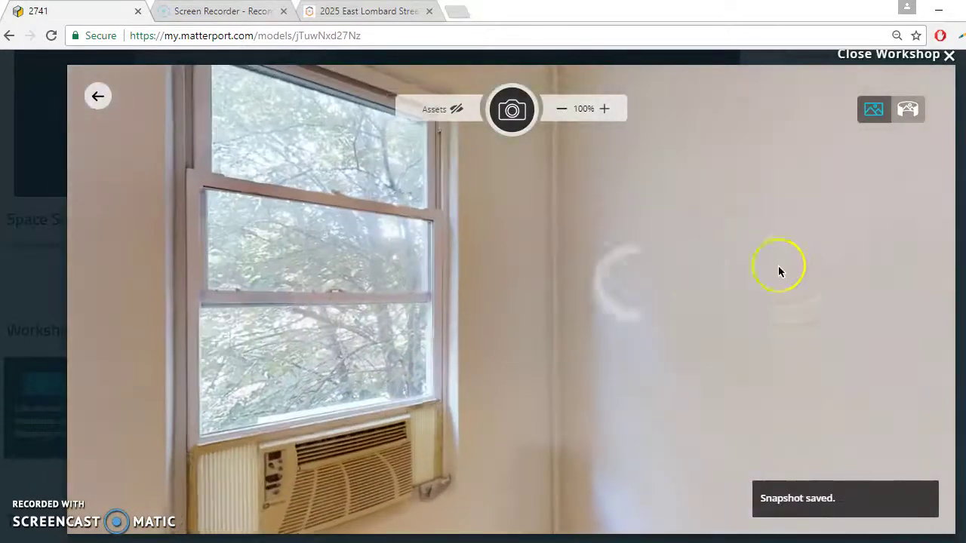
{"action": "left_click", "coordinate": [521, 340]}
{"action": "left_click", "coordinate": [593, 324]}
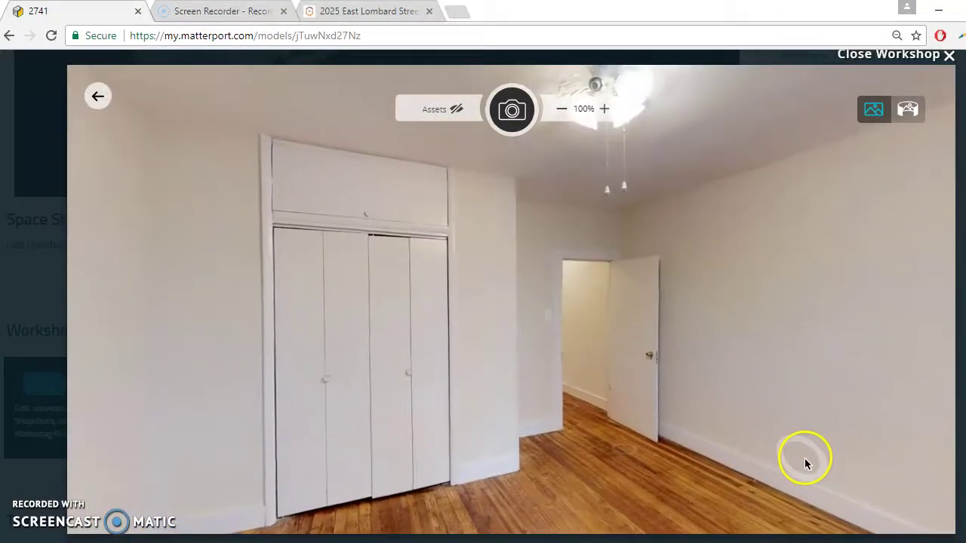
{"action": "left_click", "coordinate": [504, 119]}
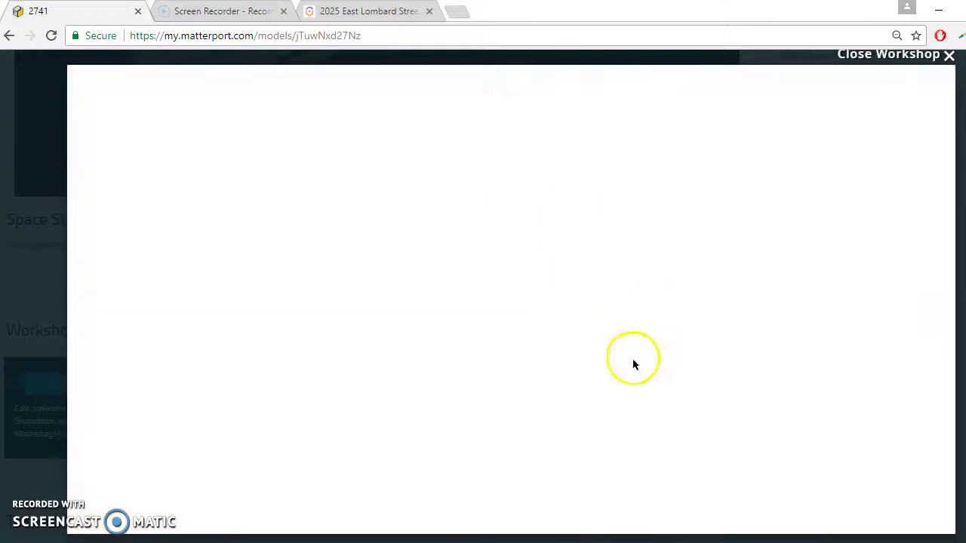
Step: Go down the hallway into the bathroom and snapshot it
{"action": "left_click", "coordinate": [568, 314]}
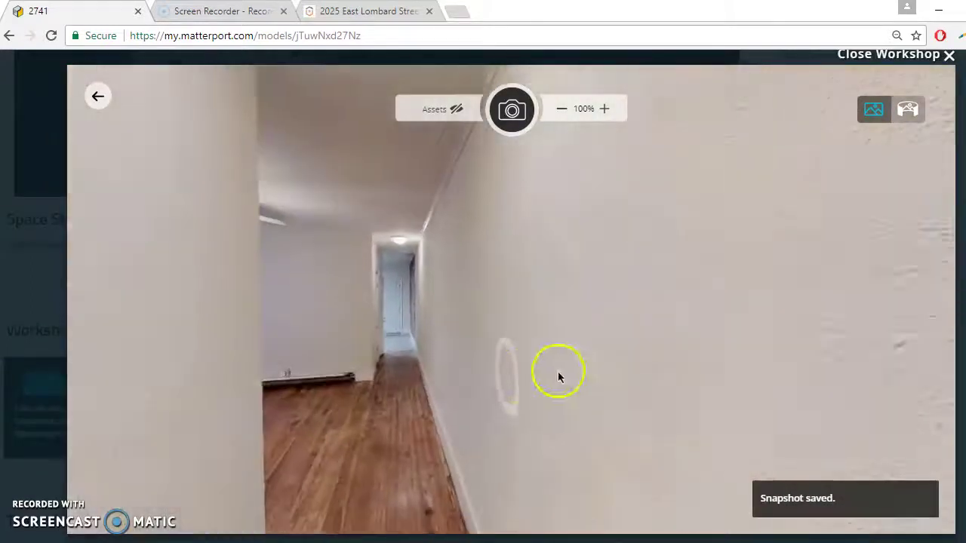
{"action": "left_click", "coordinate": [479, 334]}
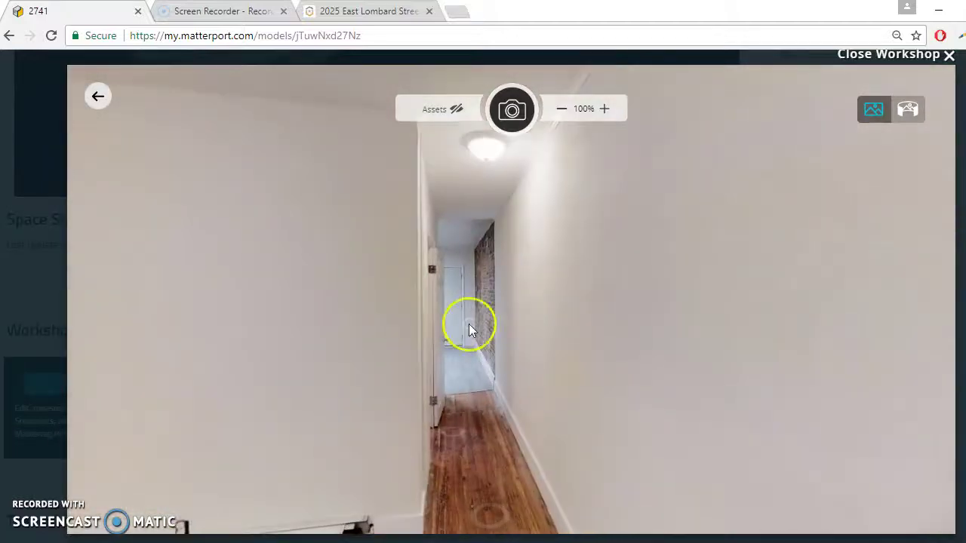
{"action": "left_click", "coordinate": [477, 436]}
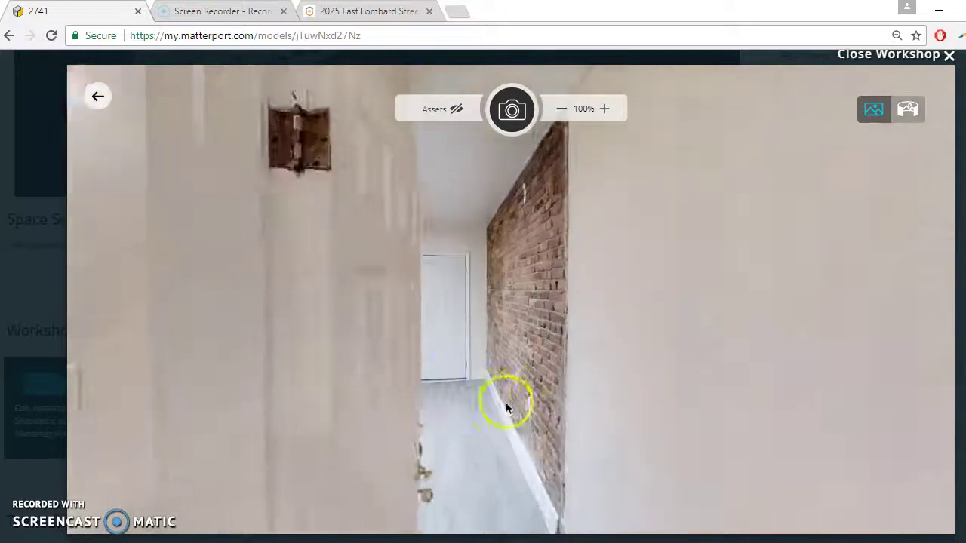
{"action": "left_click", "coordinate": [246, 440]}
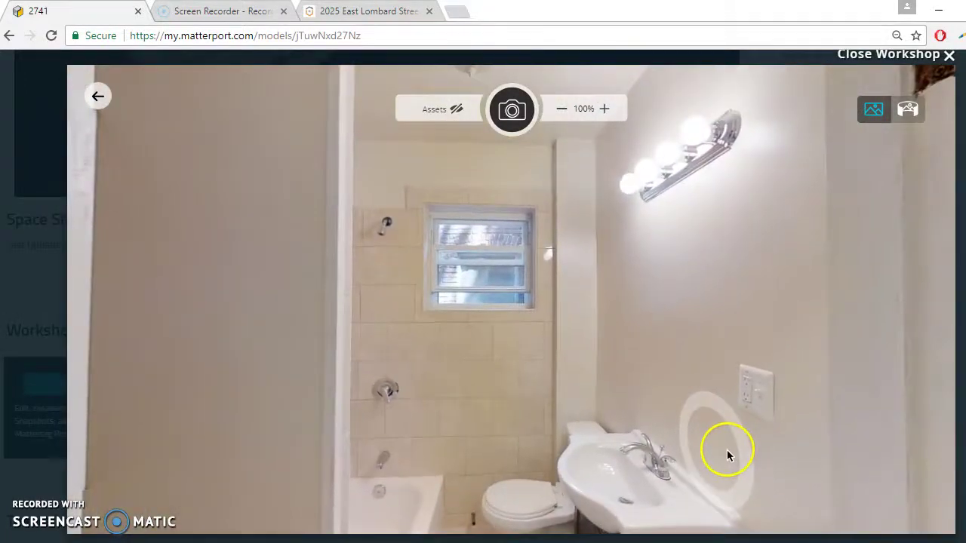
{"action": "left_click", "coordinate": [520, 114]}
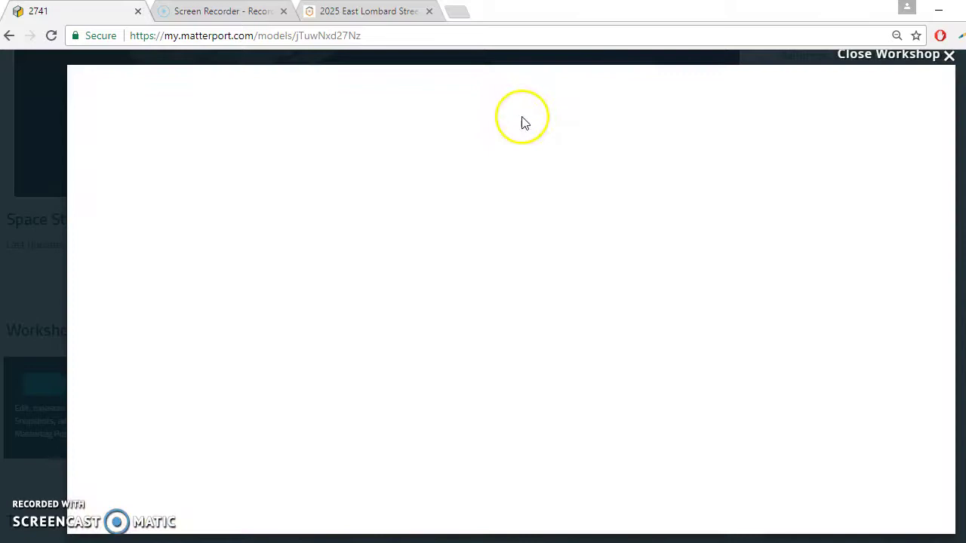
Step: Move into the kitchen and snapshot the kitchen wall and fridge
{"action": "left_click_drag", "start_coordinate": [750, 323], "coordinate": [326, 272]}
{"action": "left_click", "coordinate": [646, 334]}
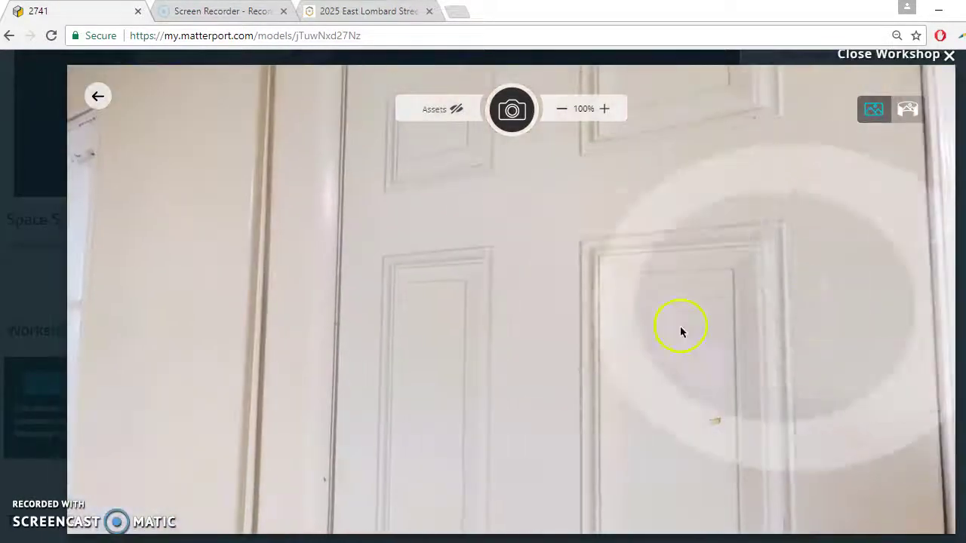
{"action": "left_click", "coordinate": [681, 329]}
{"action": "left_click", "coordinate": [652, 239]}
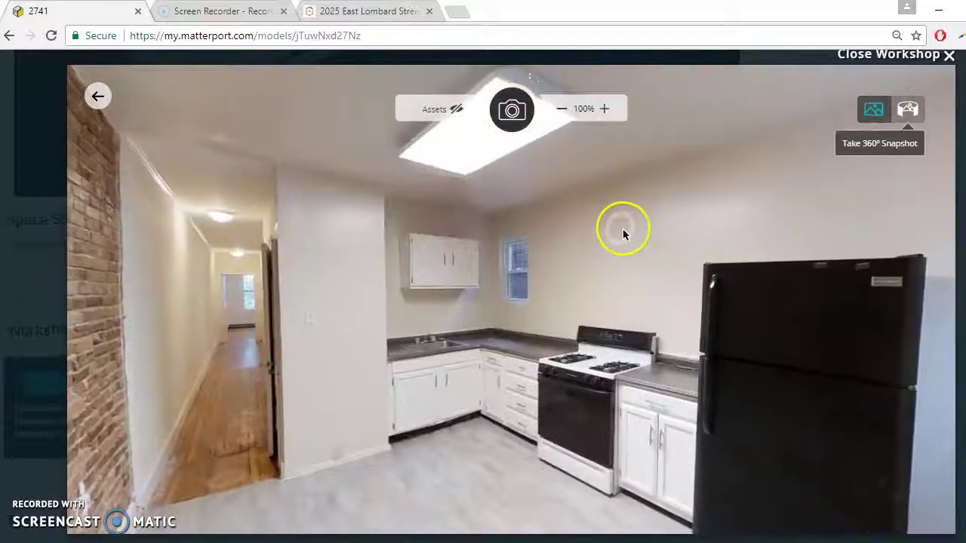
{"action": "left_click", "coordinate": [511, 123]}
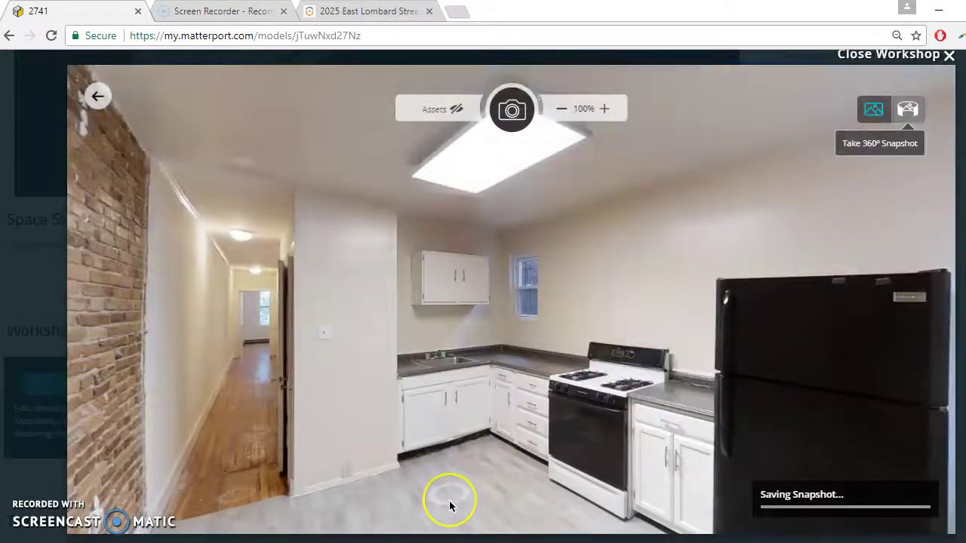
Step: Snapshot the white door by the brick wall from the kitchen corner
{"action": "left_click", "coordinate": [449, 501]}
{"action": "left_click_drag", "start_coordinate": [485, 487], "coordinate": [5, 377]}
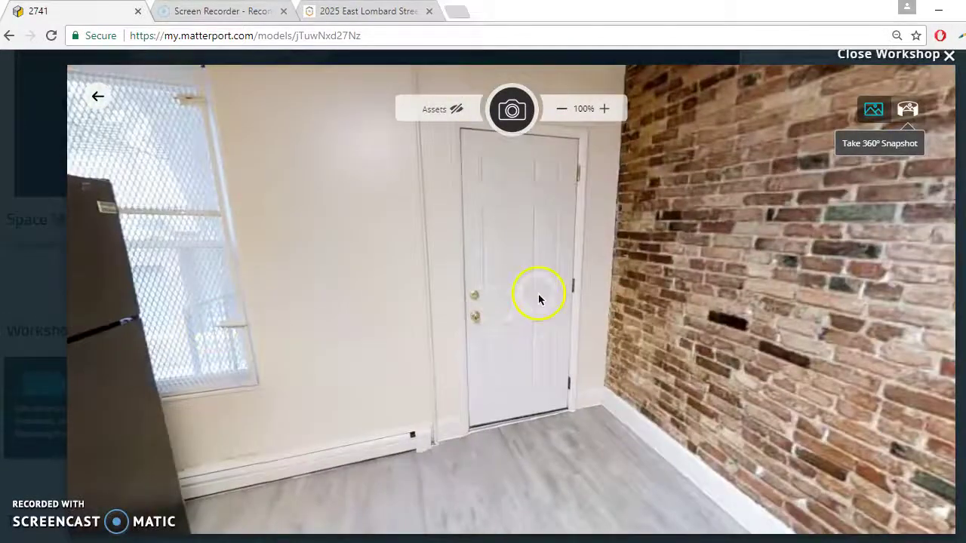
{"action": "left_click_drag", "start_coordinate": [539, 295], "coordinate": [247, 389]}
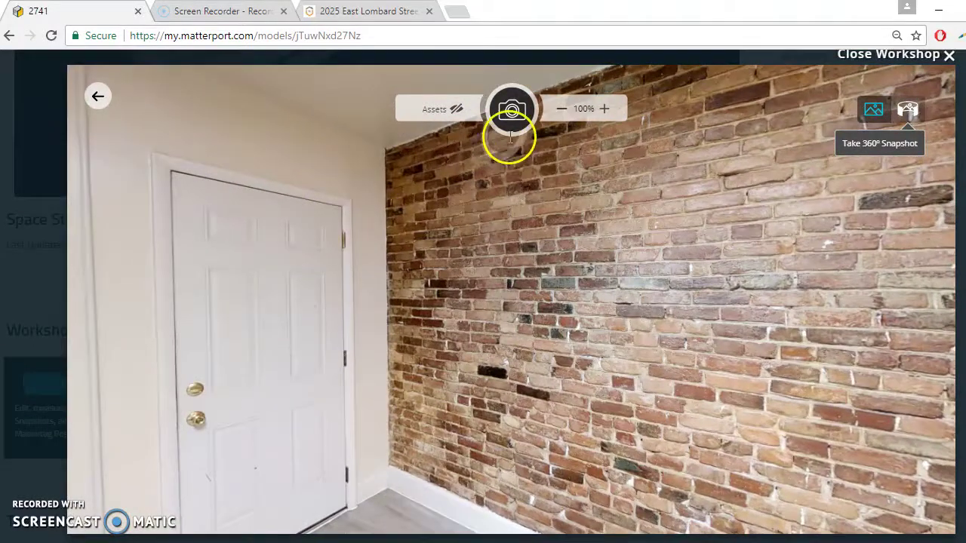
{"action": "left_click", "coordinate": [510, 111]}
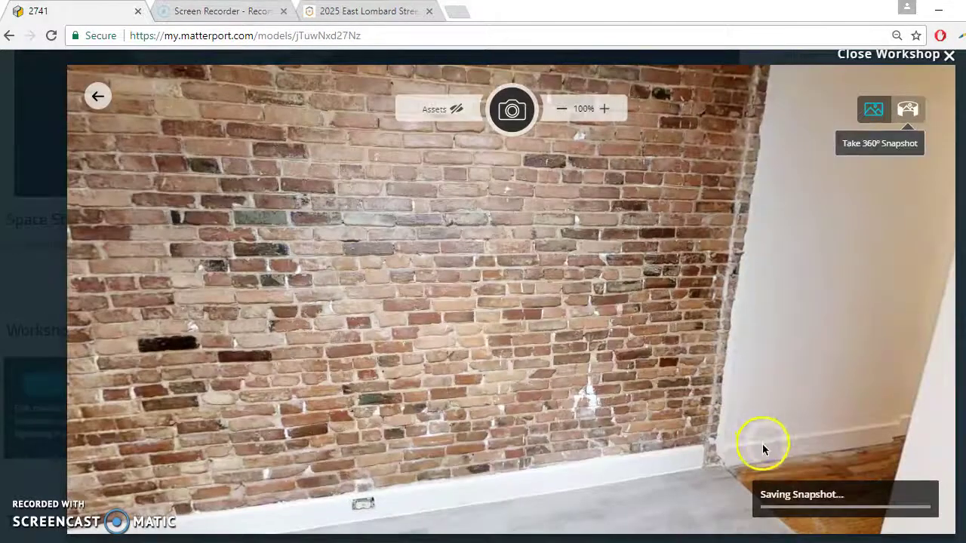
Step: Capture a wider 90%-zoom kitchen snapshot, then close the Workshop
{"action": "left_click", "coordinate": [776, 457]}
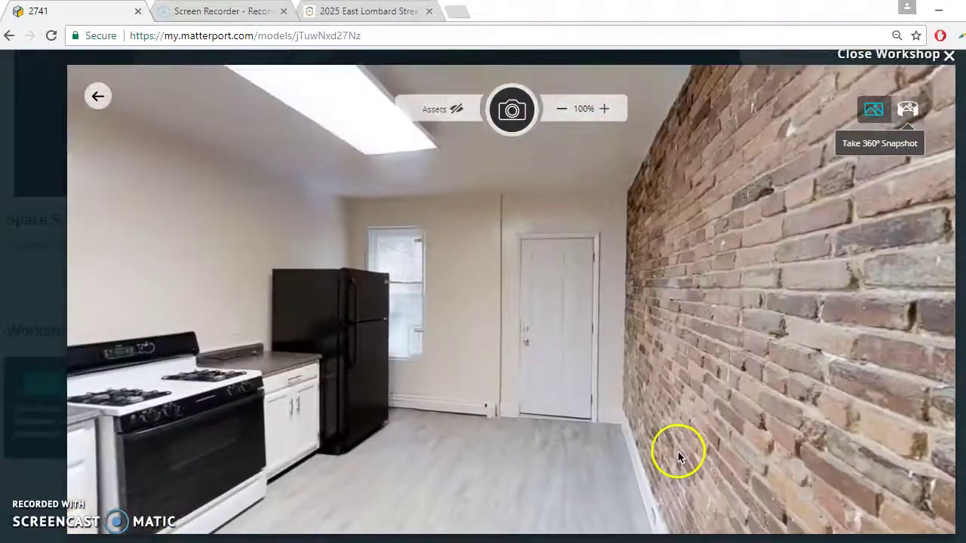
{"action": "left_click", "coordinate": [678, 452]}
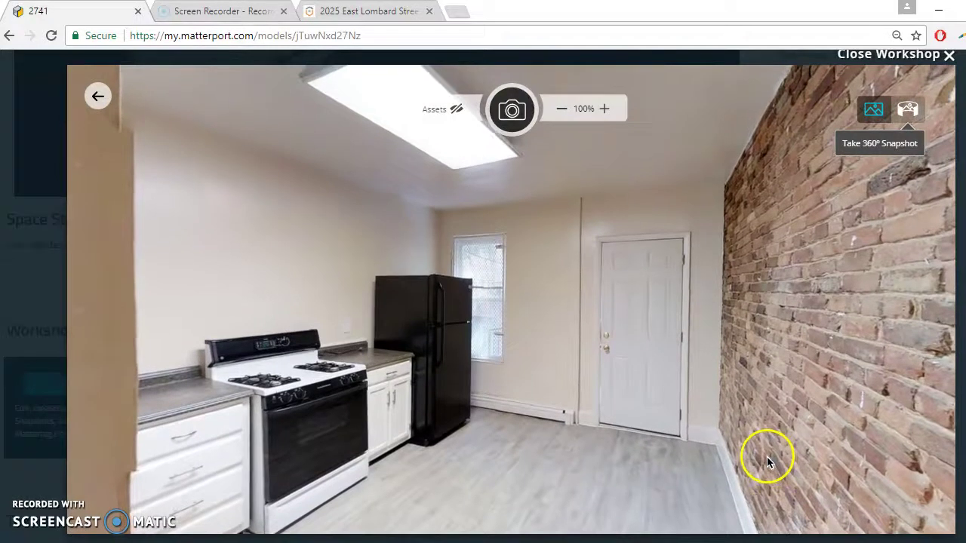
{"action": "left_click", "coordinate": [562, 110]}
{"action": "left_click_drag", "start_coordinate": [569, 216], "coordinate": [523, 218]}
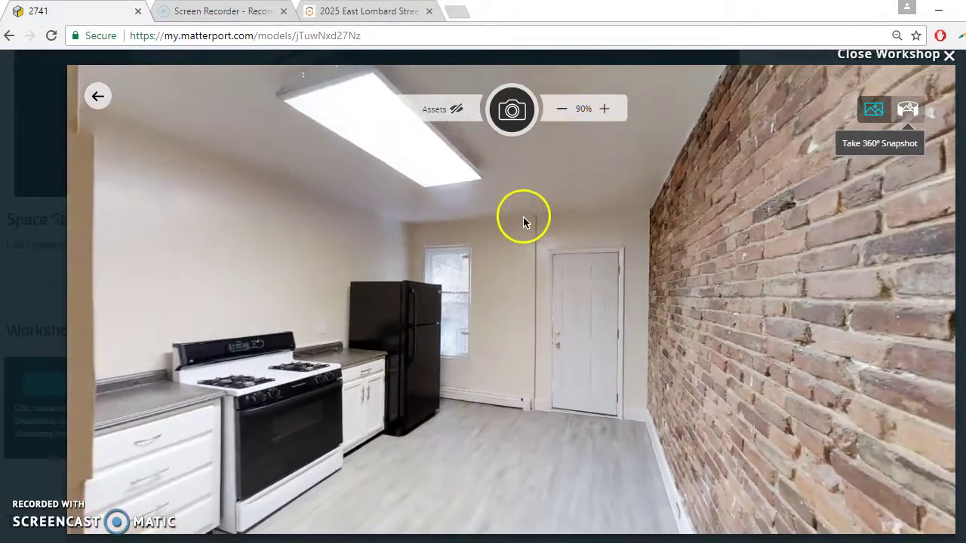
{"action": "left_click", "coordinate": [507, 107]}
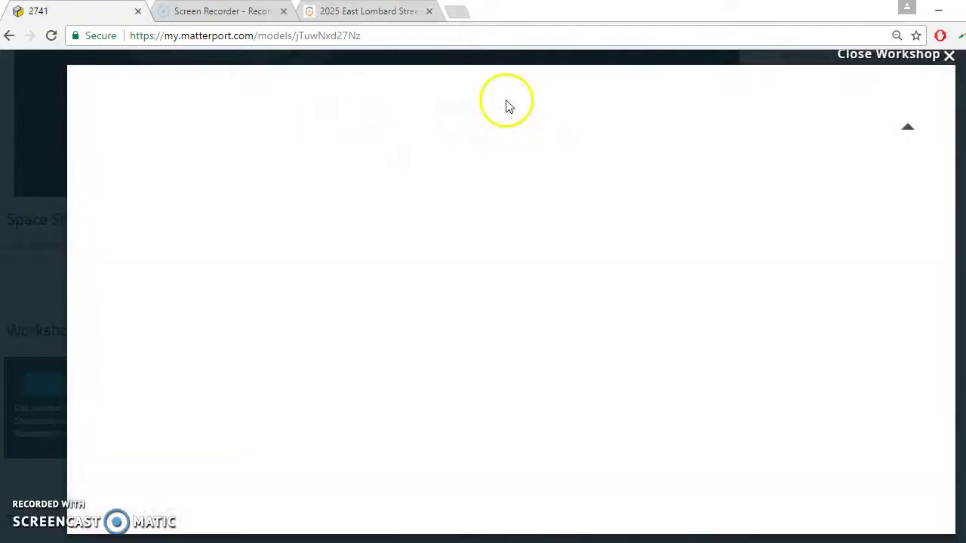
{"action": "left_click", "coordinate": [932, 60]}
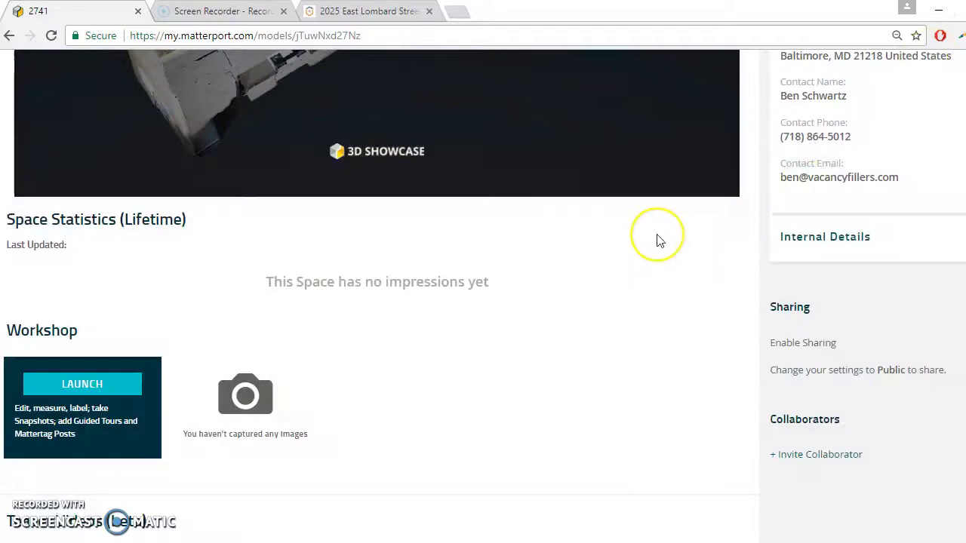
Step: Request a Download All of the 10 Workshop snapshots at Maximum Pixels size
{"action": "scroll", "coordinate": [656, 236], "scroll_direction": "down", "scroll_amount": 5}
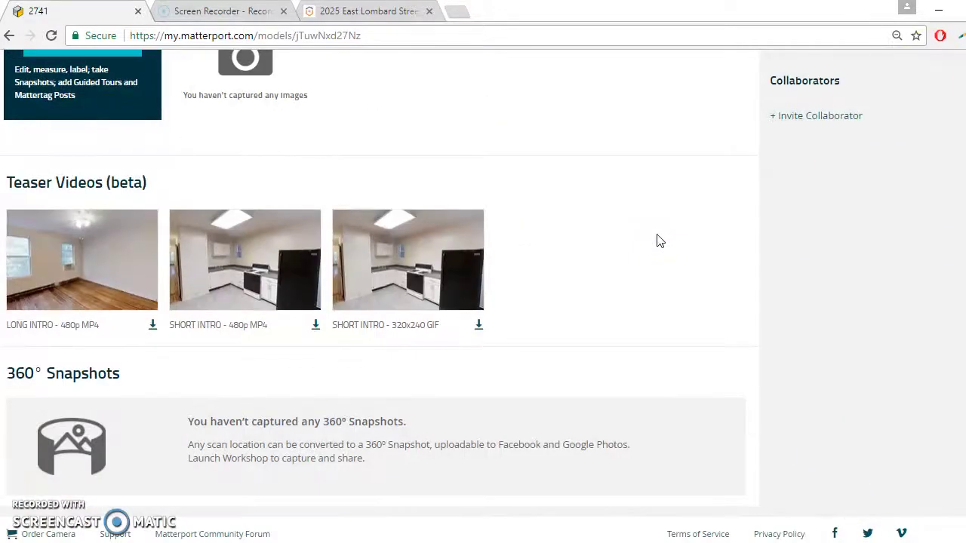
{"action": "scroll", "coordinate": [657, 240], "scroll_direction": "up", "scroll_amount": 9}
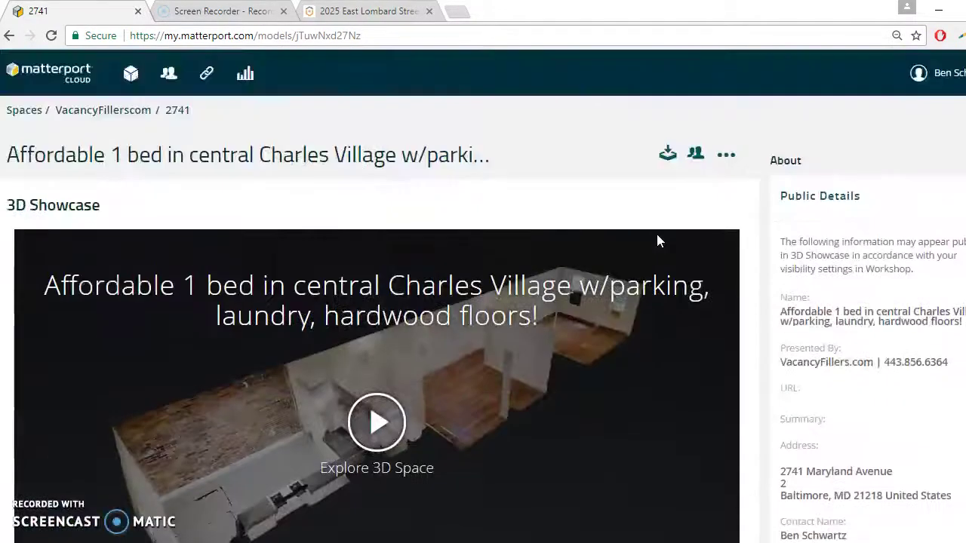
{"action": "scroll", "coordinate": [656, 240], "scroll_direction": "down", "scroll_amount": 6}
{"action": "scroll", "coordinate": [410, 274], "scroll_direction": "down", "scroll_amount": 3}
{"action": "scroll", "coordinate": [271, 181], "scroll_direction": "up", "scroll_amount": 3}
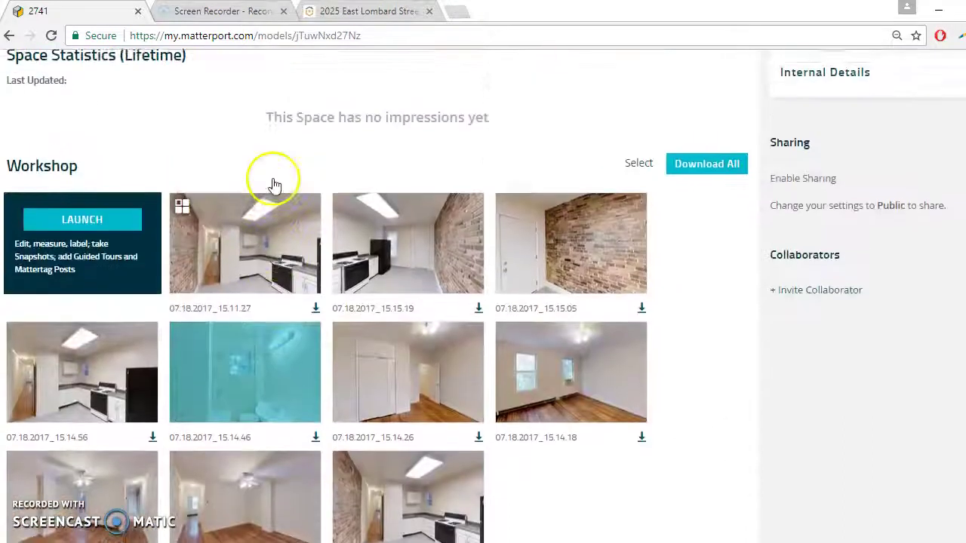
{"action": "left_click", "coordinate": [707, 214]}
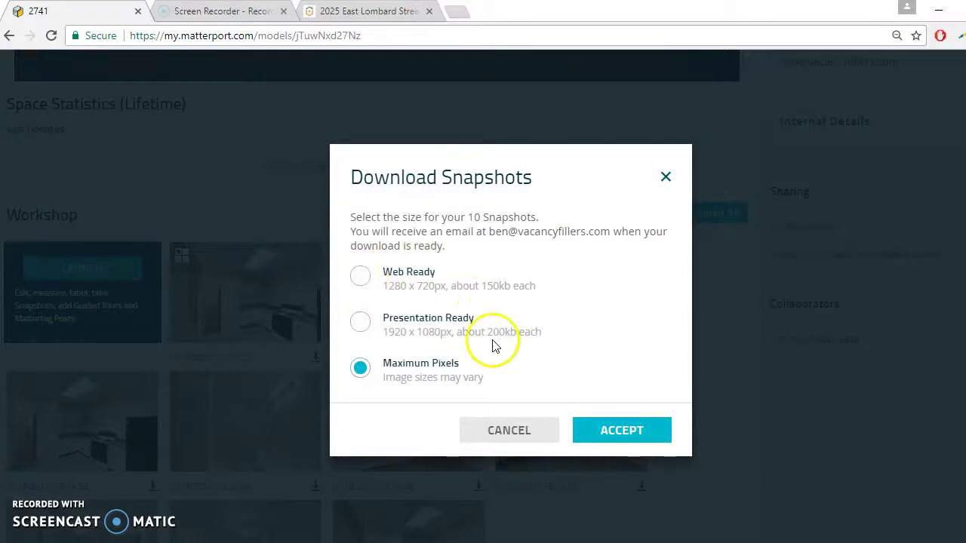
{"action": "left_click", "coordinate": [623, 431]}
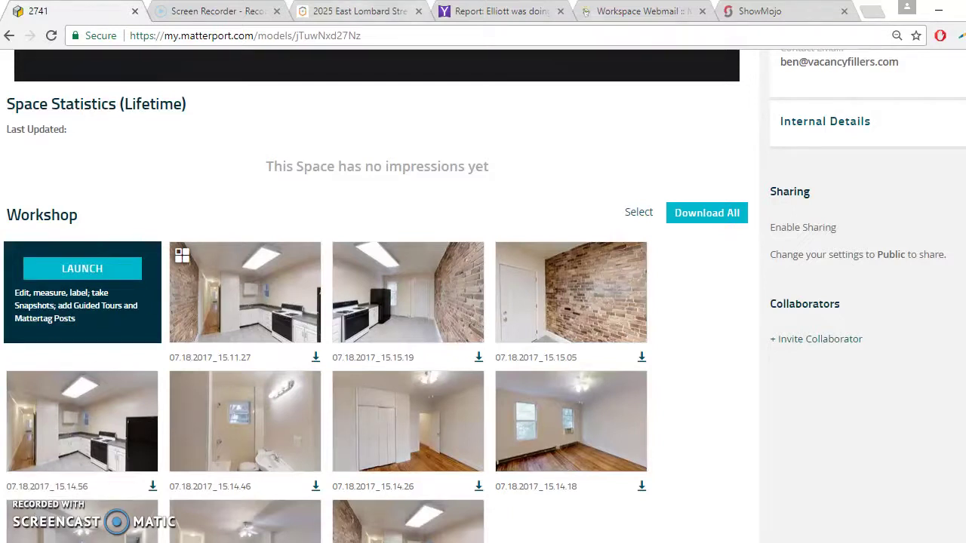
{"action": "key", "text": "ctrl+5"}
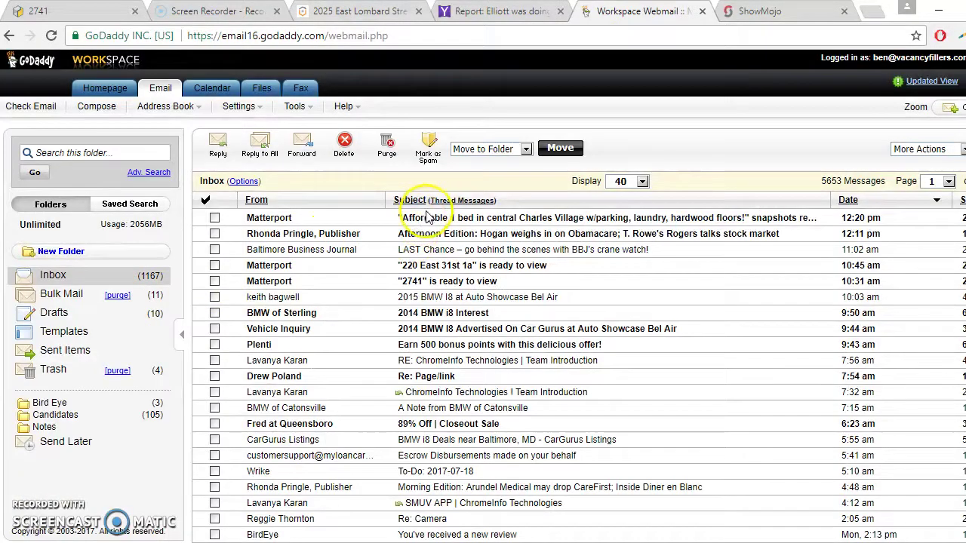
Step: Open Matterport's snapshots email, download the zip, and open its folder of 10 JPGs
{"action": "left_click", "coordinate": [426, 219]}
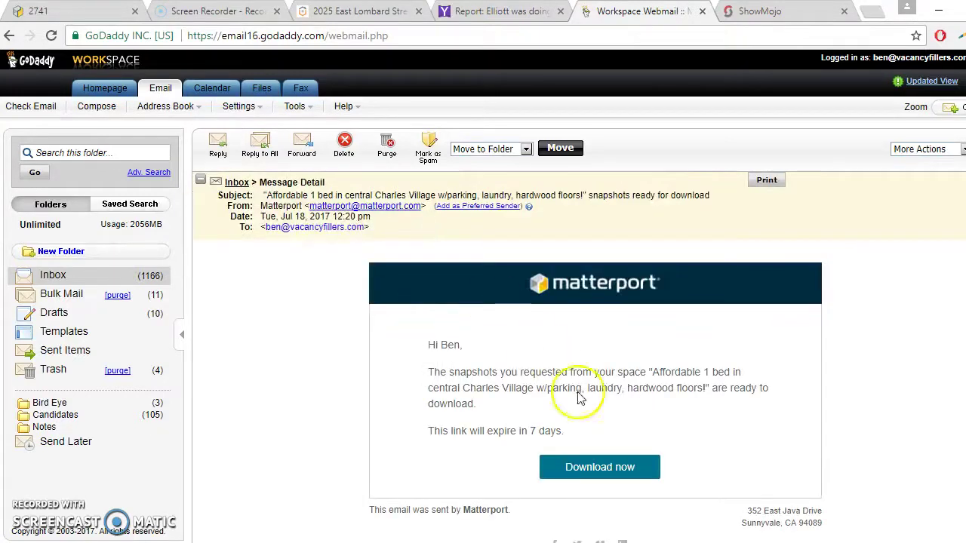
{"action": "left_click", "coordinate": [588, 466]}
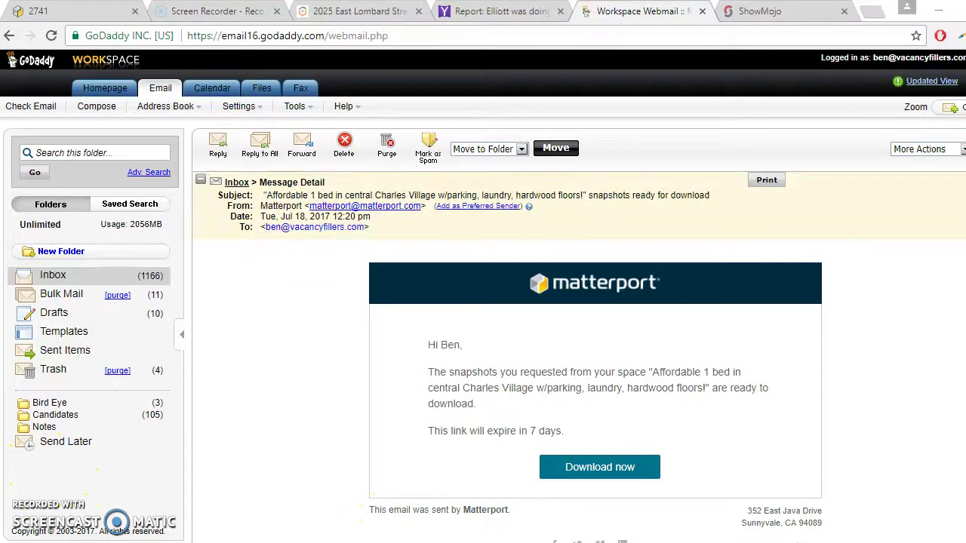
{"action": "mouse_move", "coordinate": [492, 540]}
{"action": "left_click", "coordinate": [528, 502]}
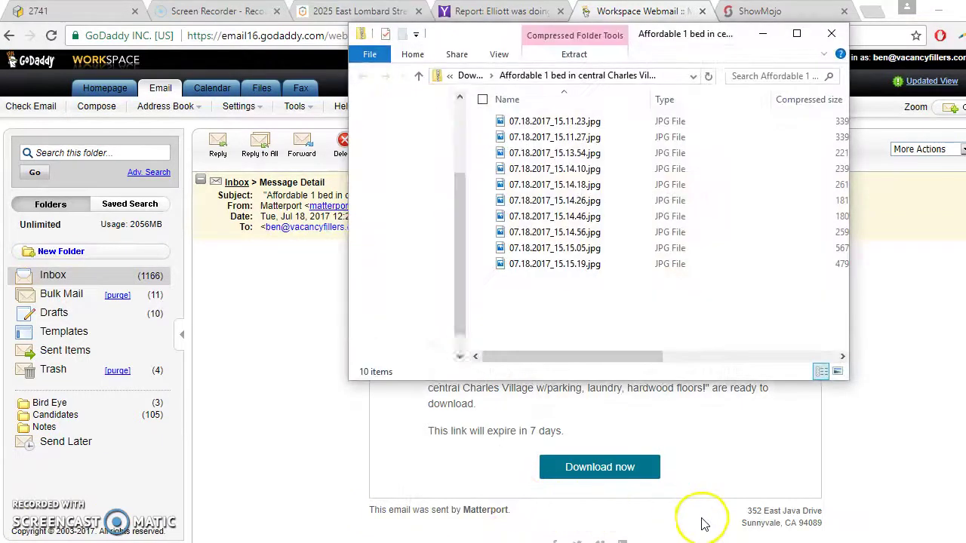
Step: Select all 10 snapshot JPGs and go to the Desktop
{"action": "key", "text": "ctrl+a"}
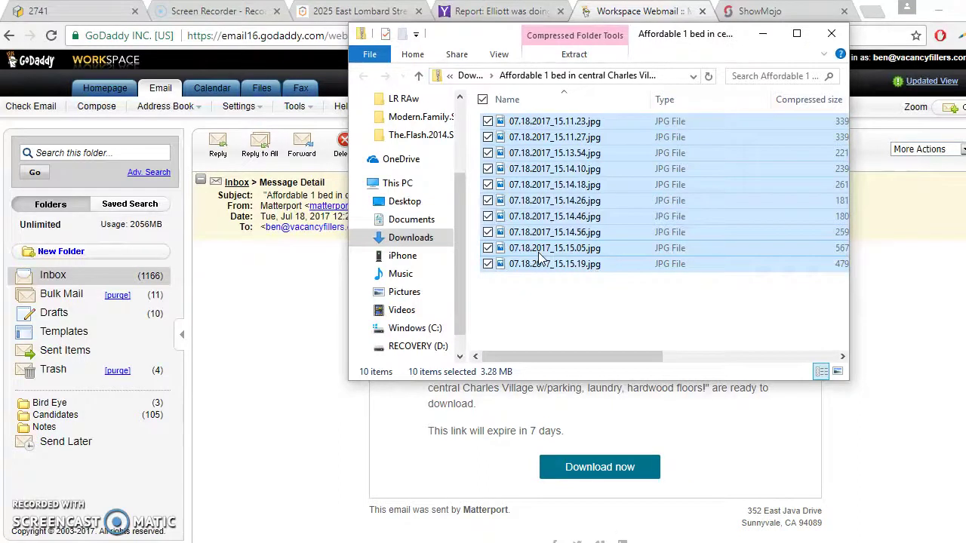
{"action": "left_click", "coordinate": [405, 201]}
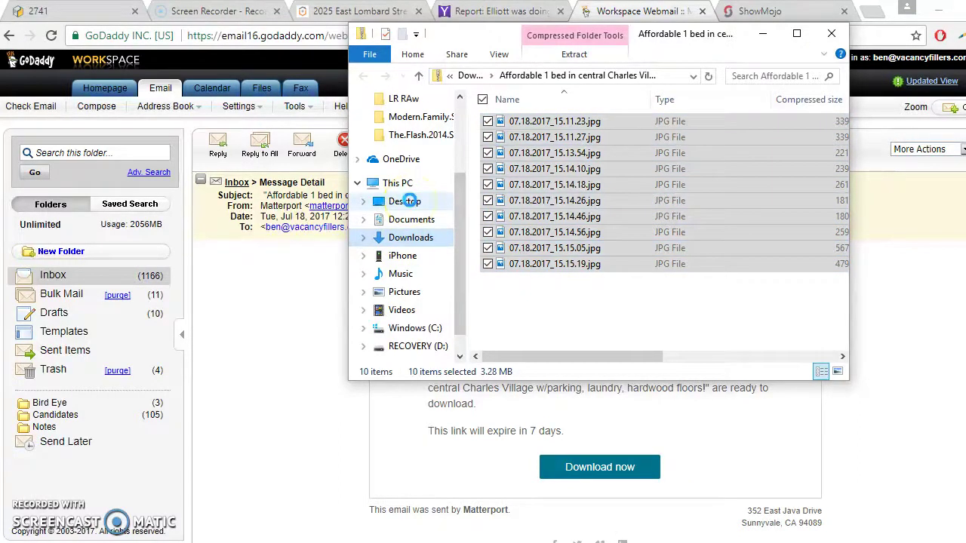
{"action": "right_click", "coordinate": [411, 206]}
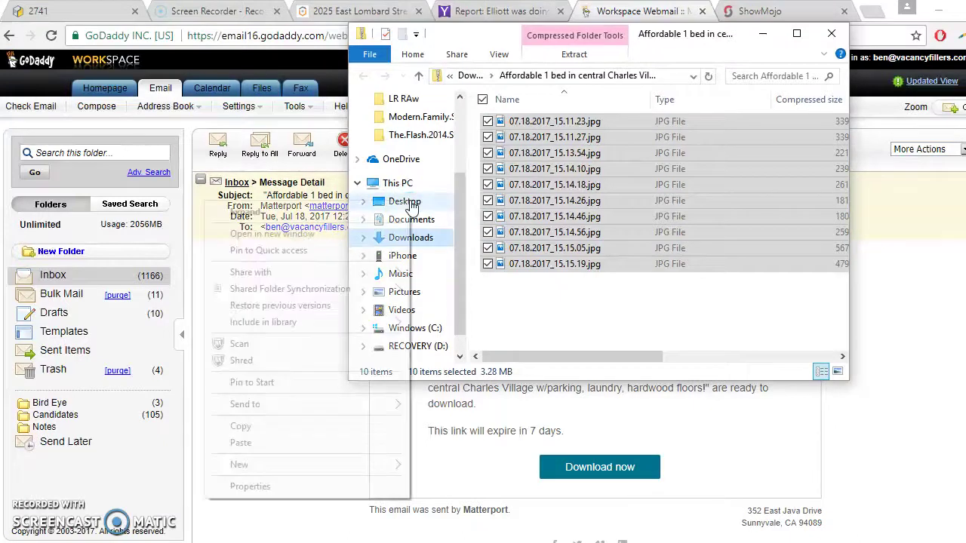
{"action": "left_click", "coordinate": [404, 201]}
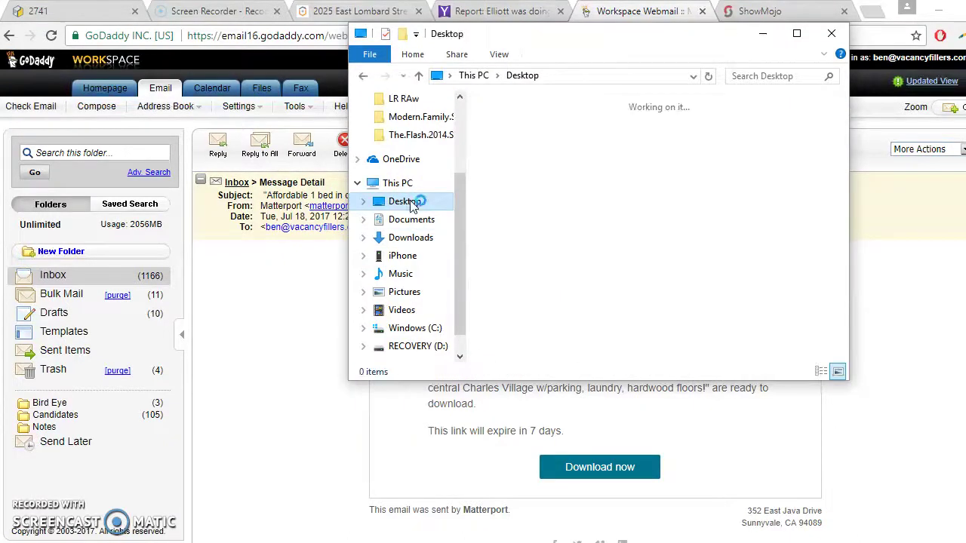
{"action": "right_click", "coordinate": [564, 195]}
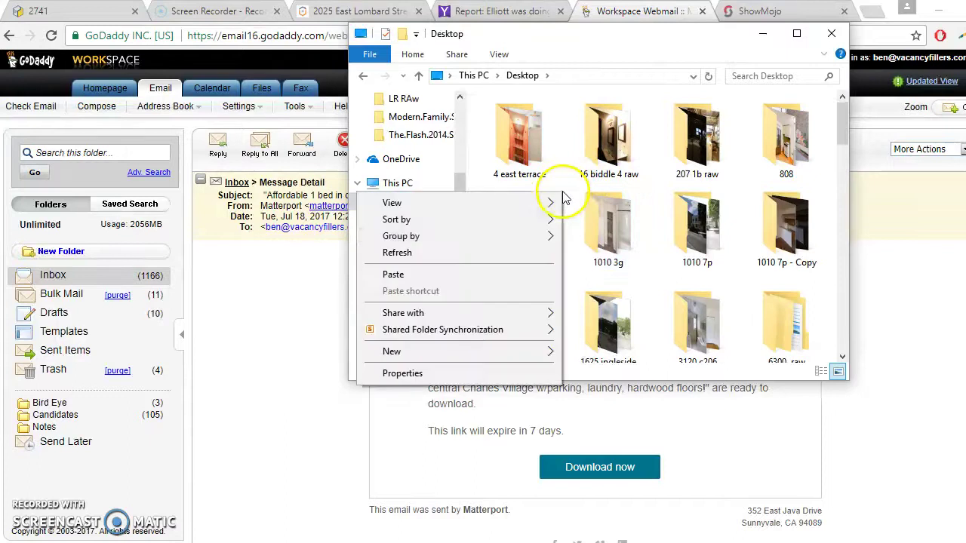
{"action": "mouse_move", "coordinate": [496, 357]}
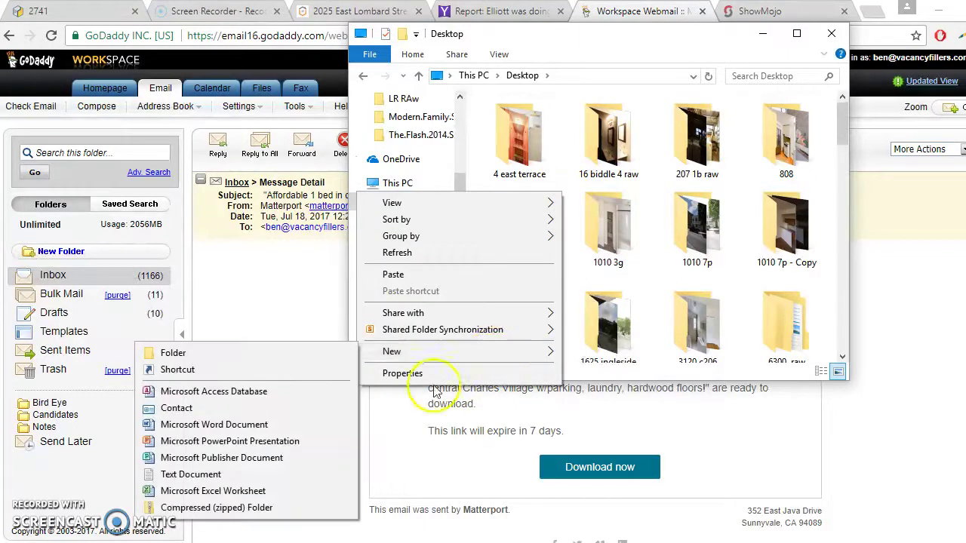
{"action": "left_click", "coordinate": [319, 353]}
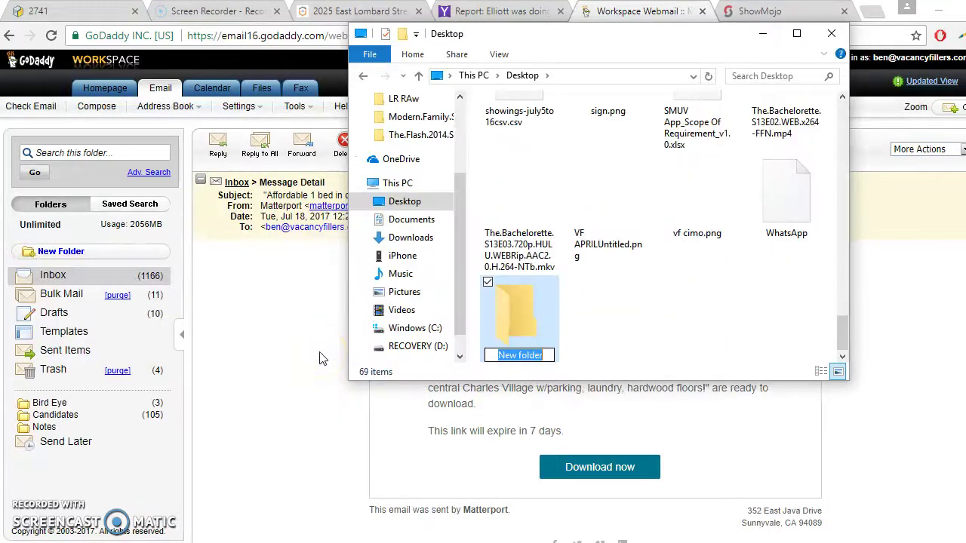
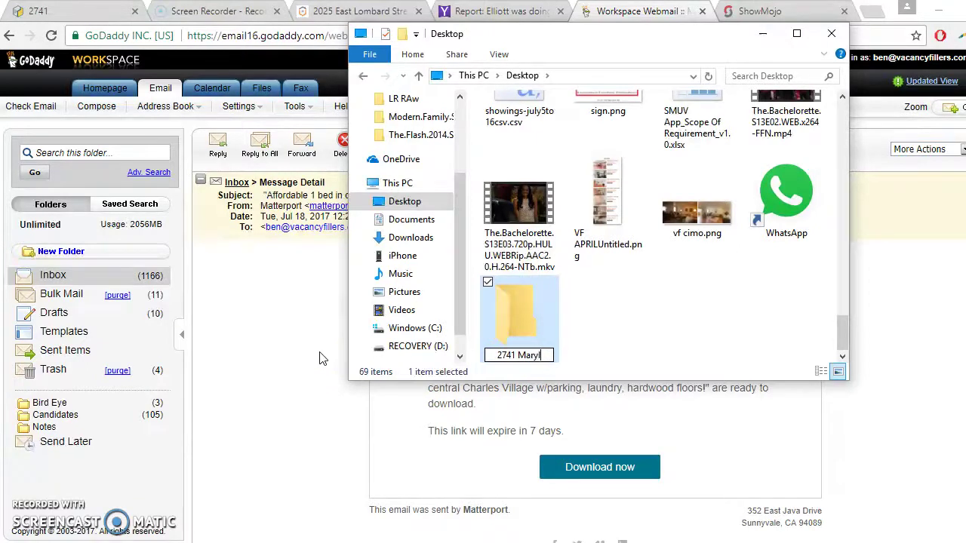
{"action": "key", "text": "Return"}
{"action": "right_click", "coordinate": [500, 304]}
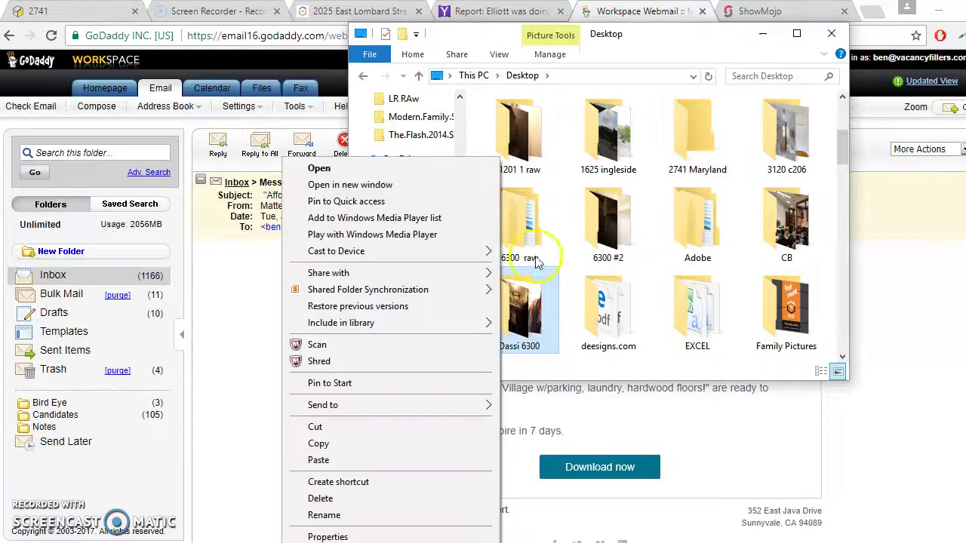
{"action": "left_click", "coordinate": [688, 155]}
{"action": "right_click", "coordinate": [688, 156]}
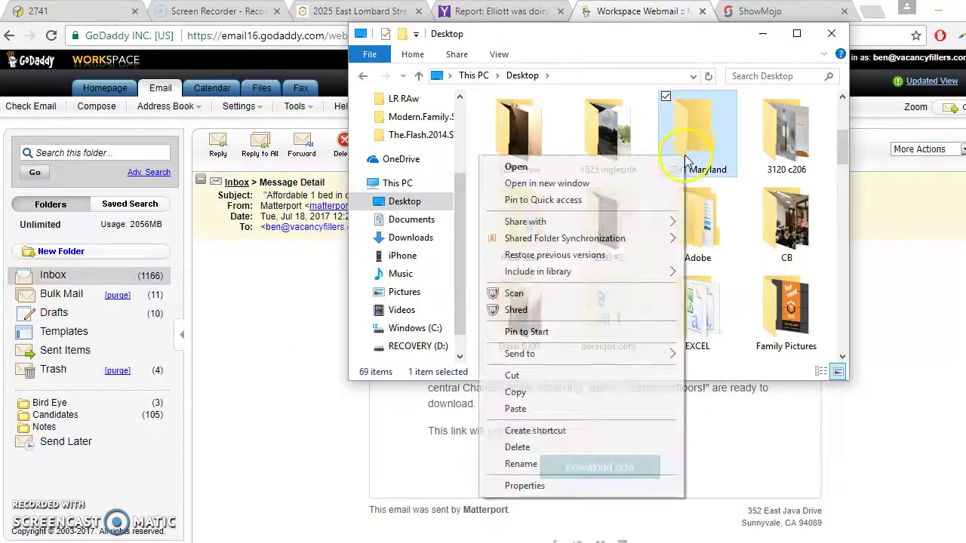
{"action": "left_click", "coordinate": [515, 408]}
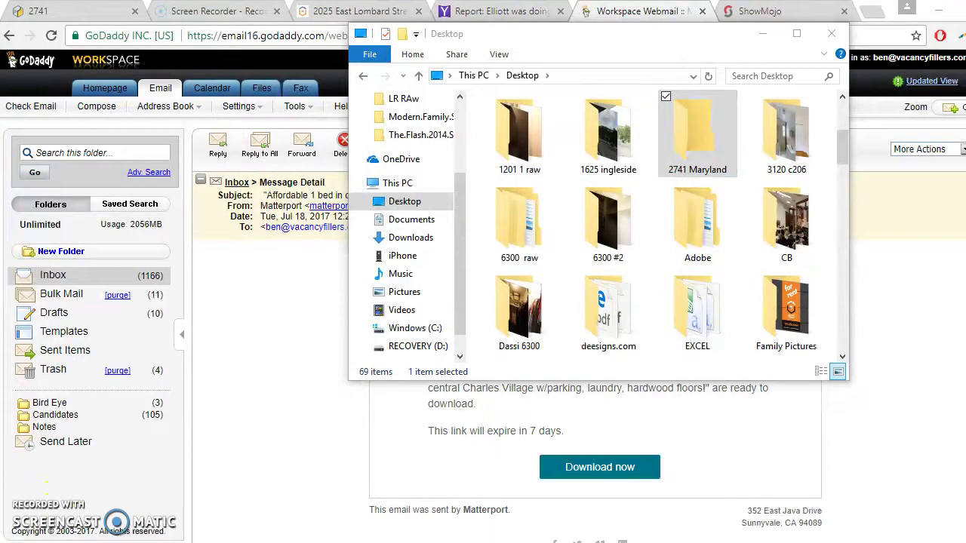
{"action": "key", "text": "super"}
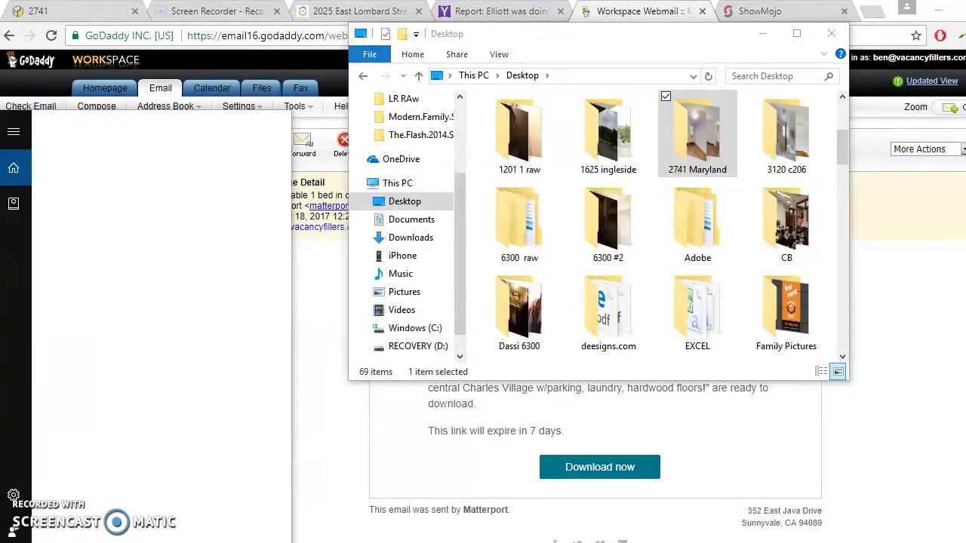
Step: Search Start for 'ligh' to find Adobe Photoshop Lightroom 5.4
{"action": "type", "text": "t"}
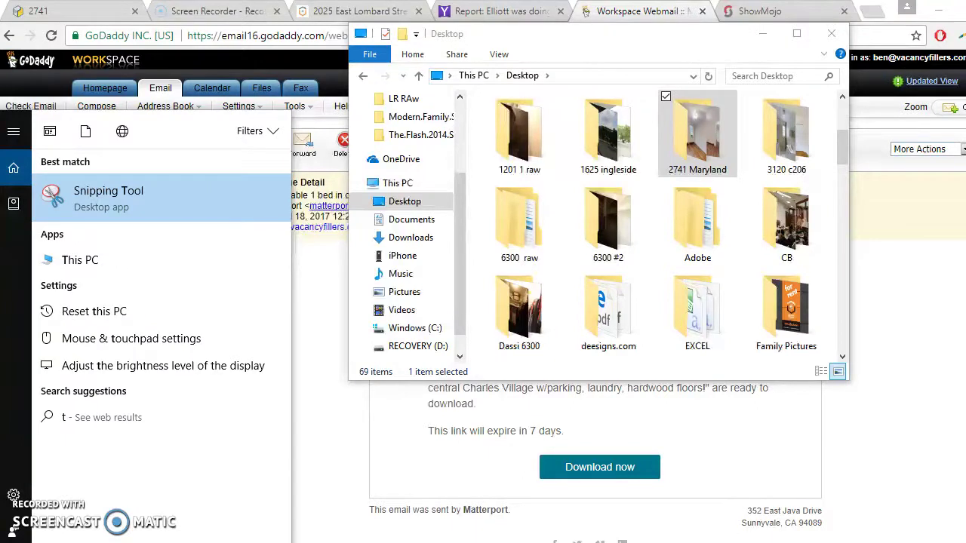
{"action": "key", "text": "BackSpace"}
{"action": "type", "text": "ligh"}
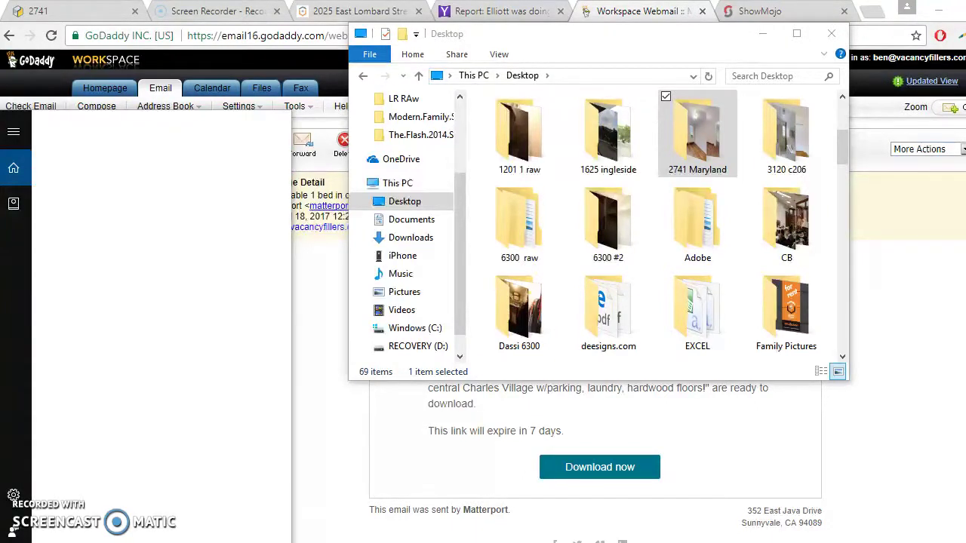
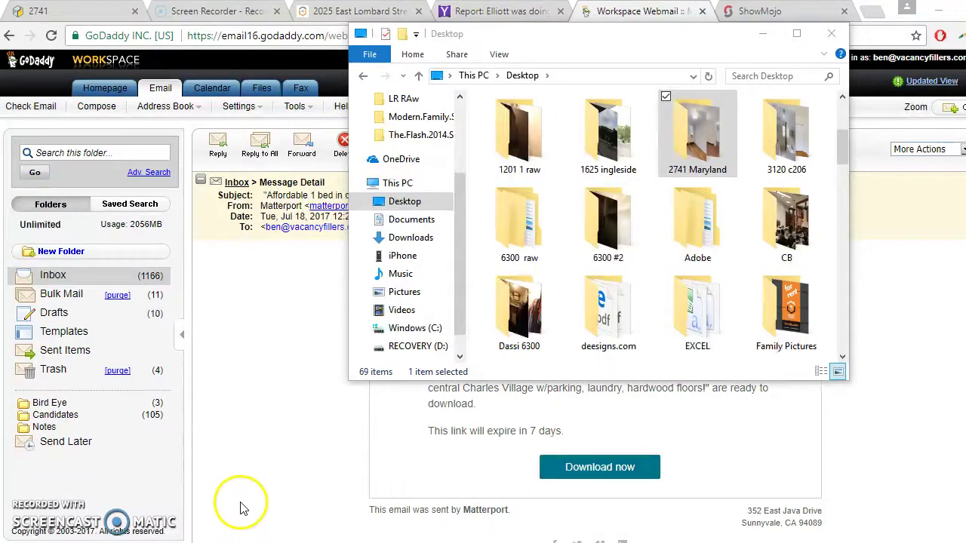
Step: Launch Adobe Photoshop Lightroom 5 from Windows search and dismiss the update notice
{"action": "key", "text": "super"}
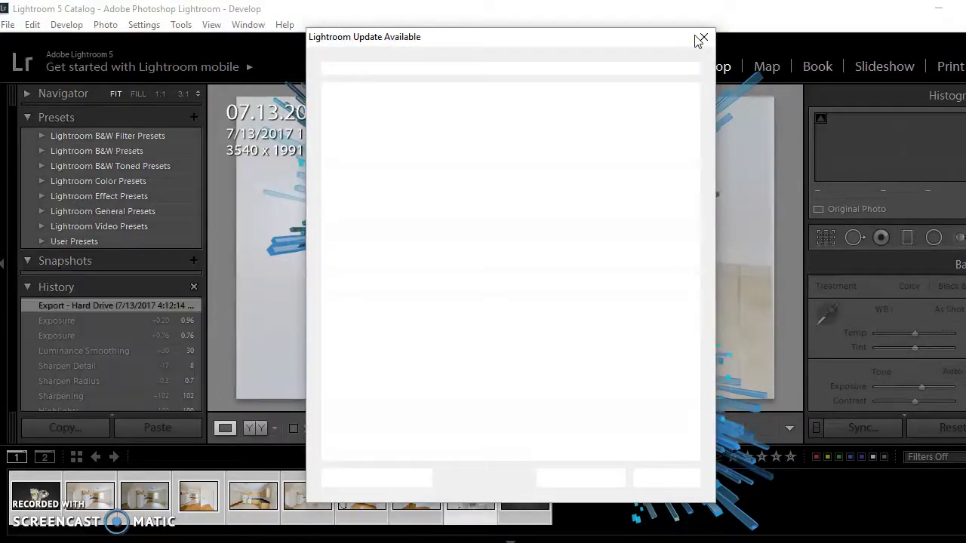
{"action": "left_click", "coordinate": [704, 37]}
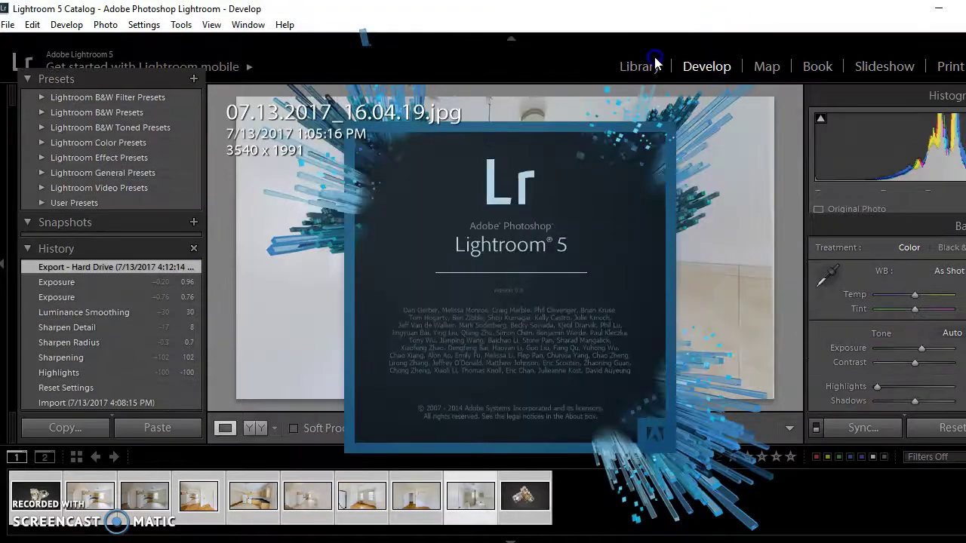
{"action": "left_click", "coordinate": [643, 67]}
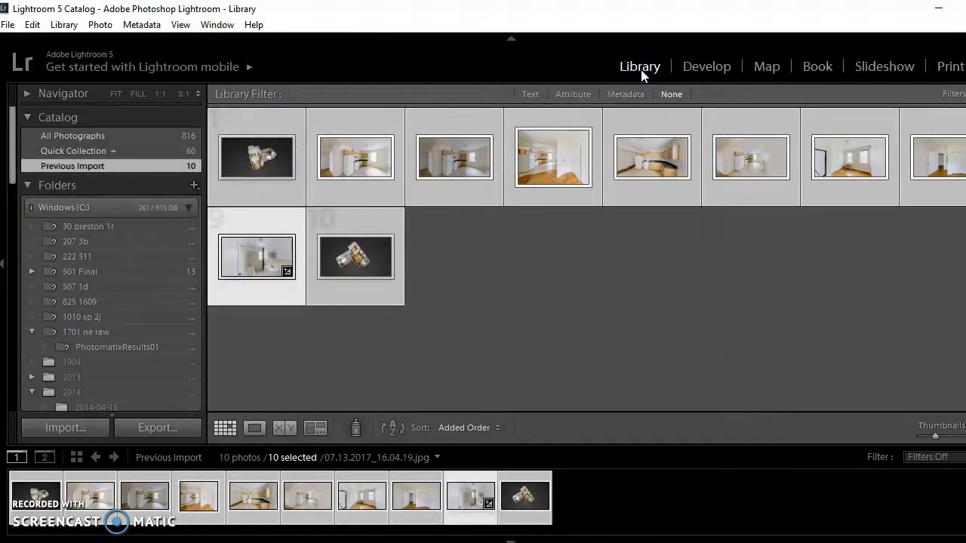
{"action": "left_click", "coordinate": [72, 427]}
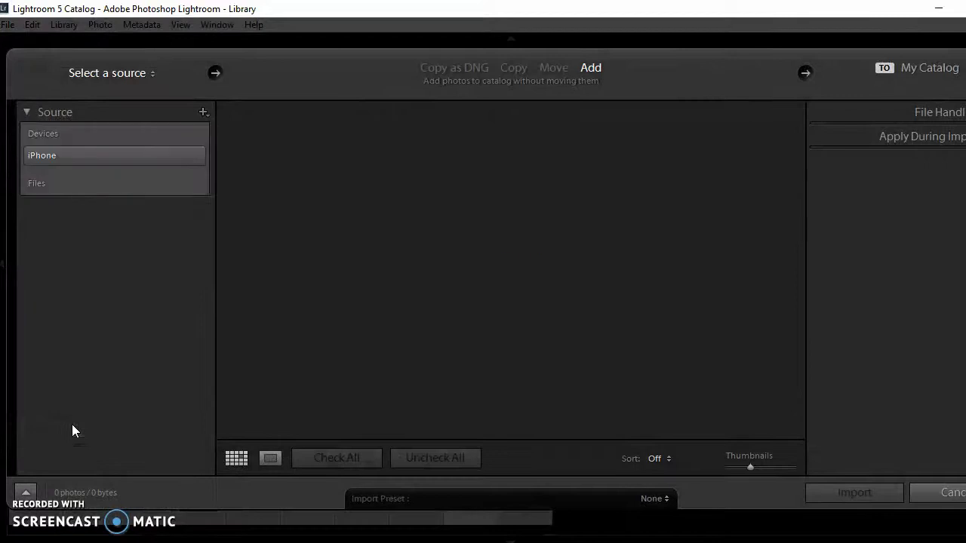
{"action": "left_click", "coordinate": [49, 257]}
{"action": "left_click", "coordinate": [34, 235]}
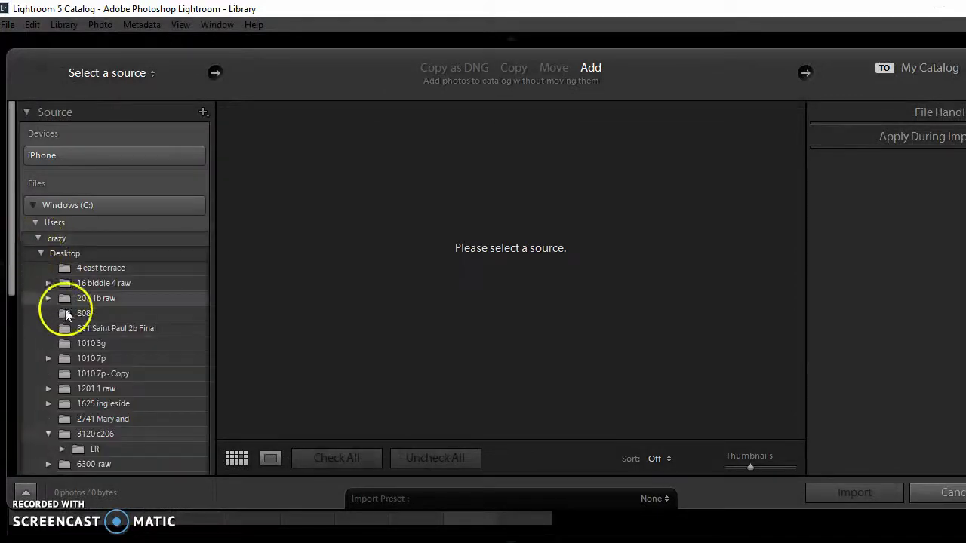
{"action": "left_click", "coordinate": [80, 419]}
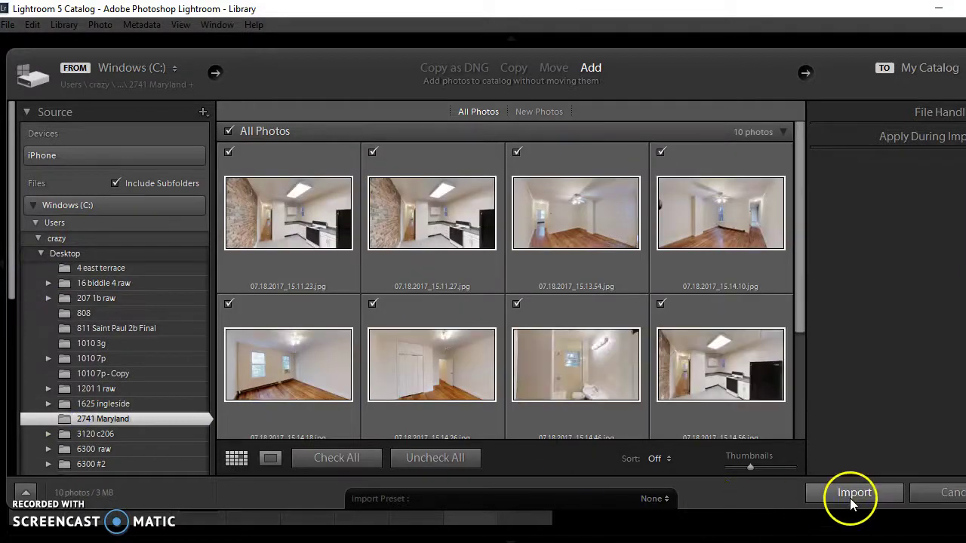
{"action": "left_click", "coordinate": [851, 500]}
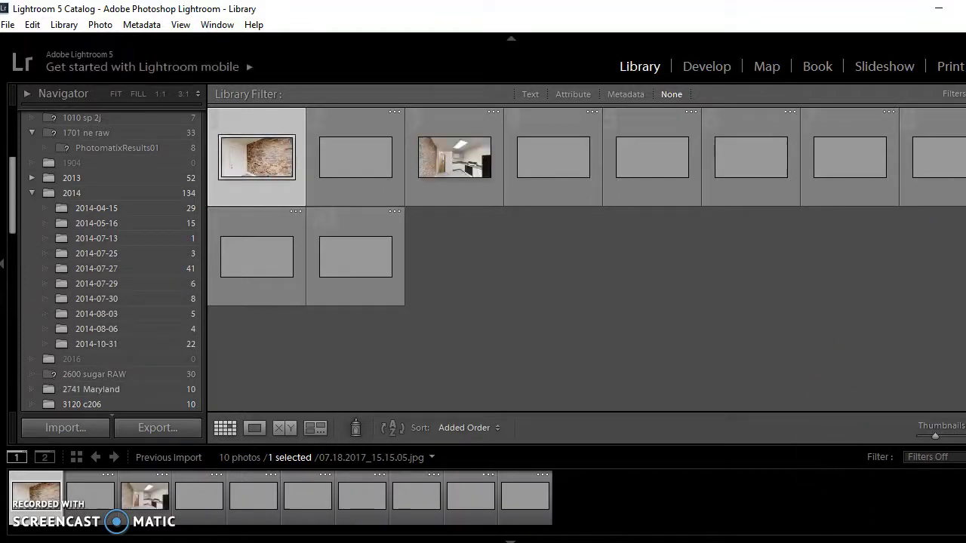
{"action": "left_click", "coordinate": [957, 6]}
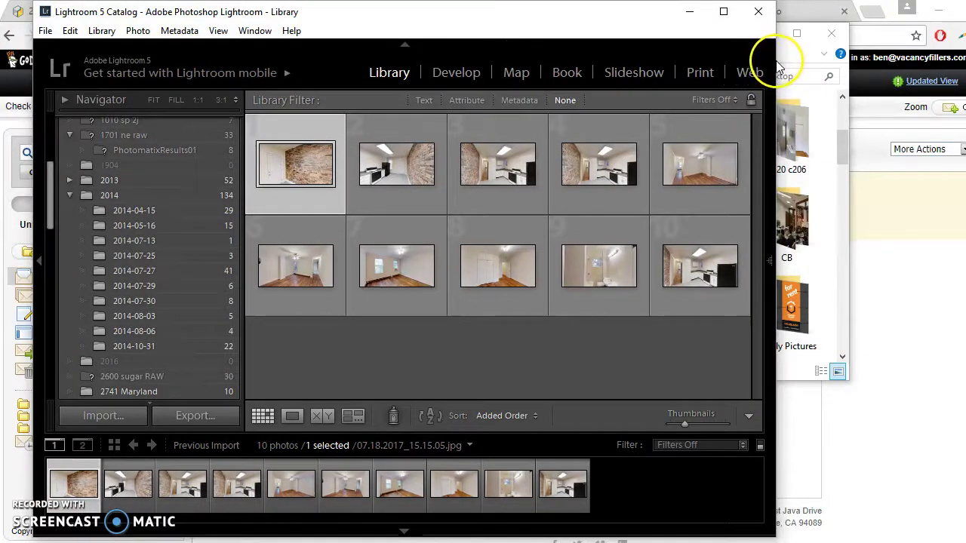
Step: Stretch the Lightroom window across the screen and open the brick-wall photo in Develop
{"action": "left_click_drag", "start_coordinate": [776, 59], "coordinate": [956, 68]}
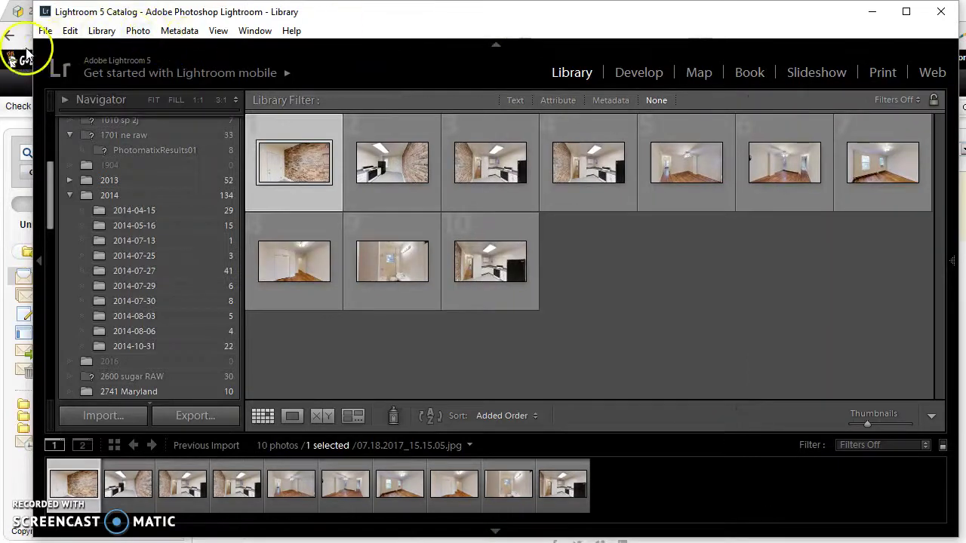
{"action": "left_click_drag", "start_coordinate": [29, 50], "coordinate": [1, 52]}
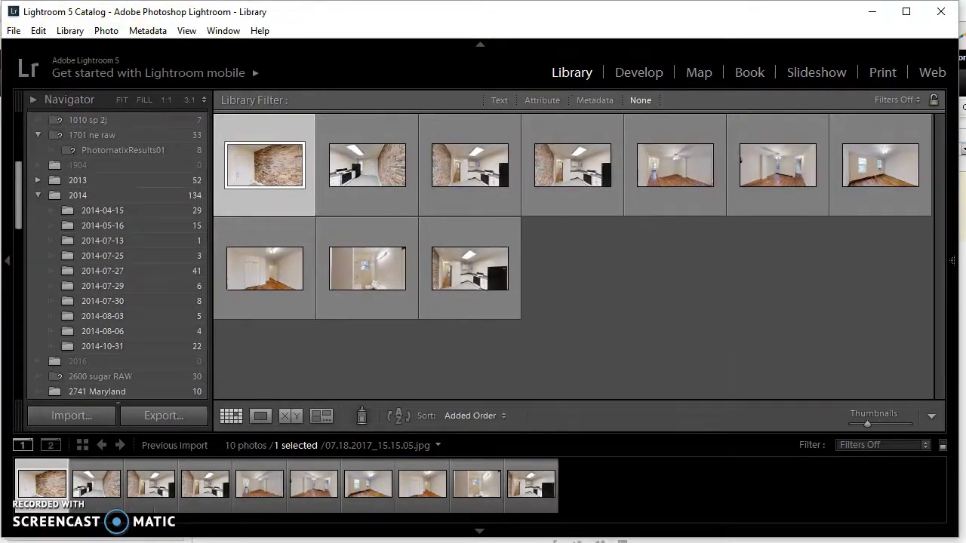
{"action": "left_click", "coordinate": [635, 73]}
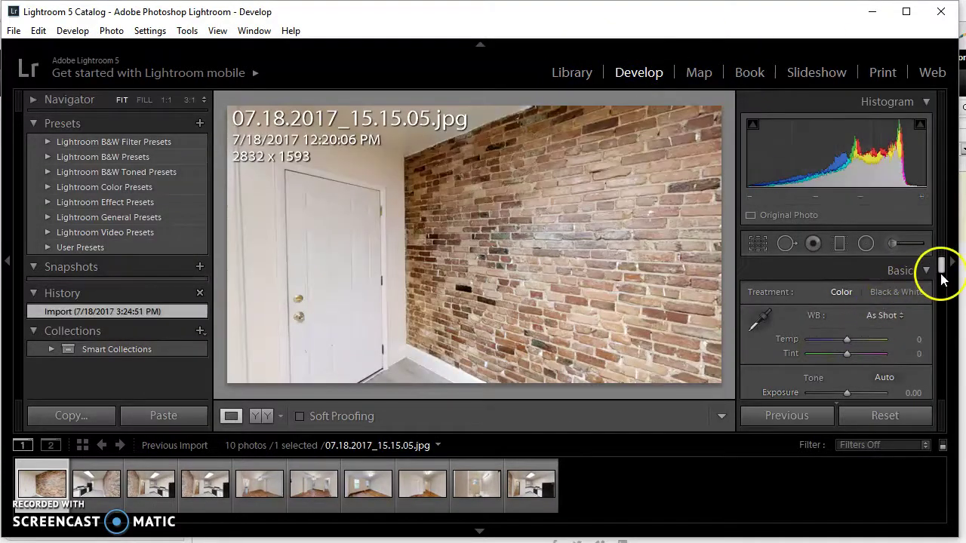
Step: Select all ten photos for syncing and pull Highlights down to -100
{"action": "left_click_drag", "start_coordinate": [943, 260], "coordinate": [940, 248]}
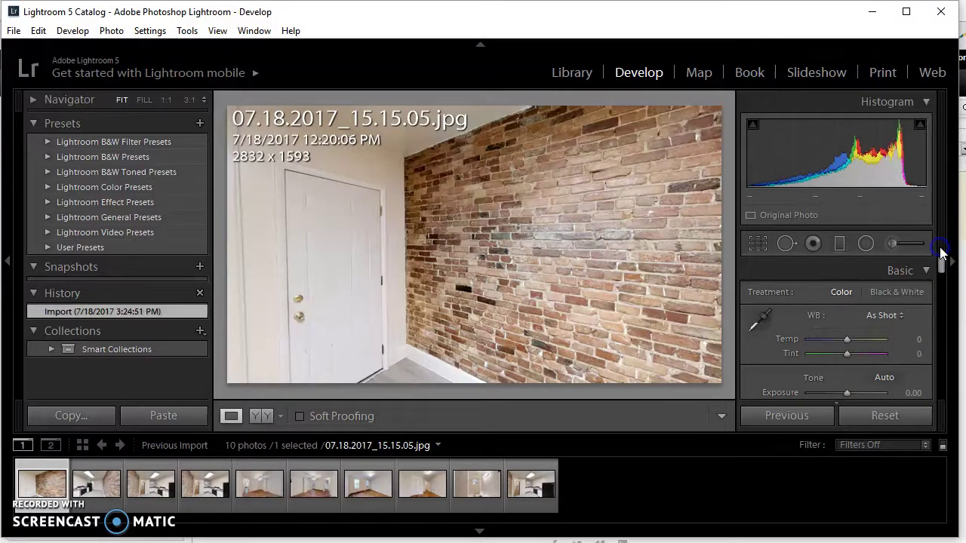
{"action": "key", "text": "ctrl+a"}
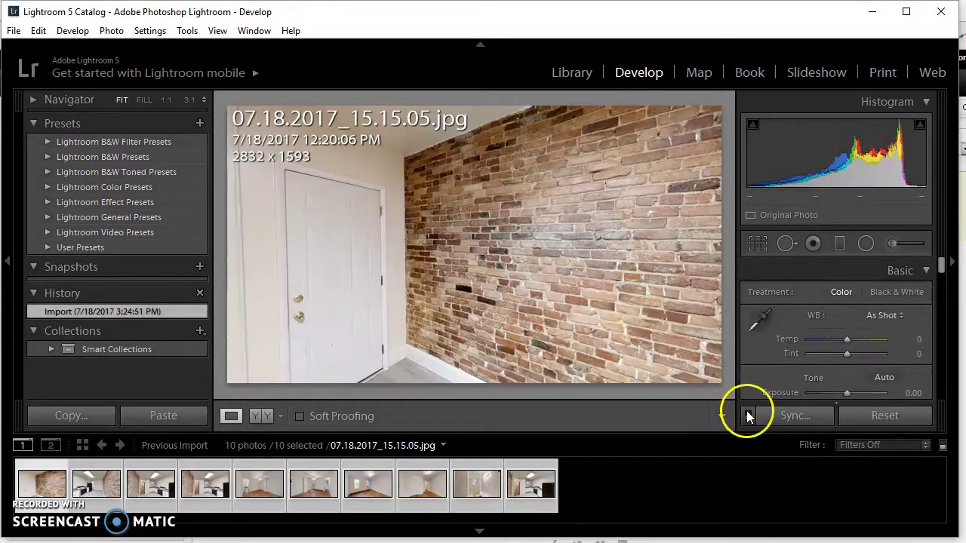
{"action": "left_click_drag", "start_coordinate": [941, 264], "coordinate": [936, 286]}
{"action": "left_click_drag", "start_coordinate": [846, 332], "coordinate": [764, 336]}
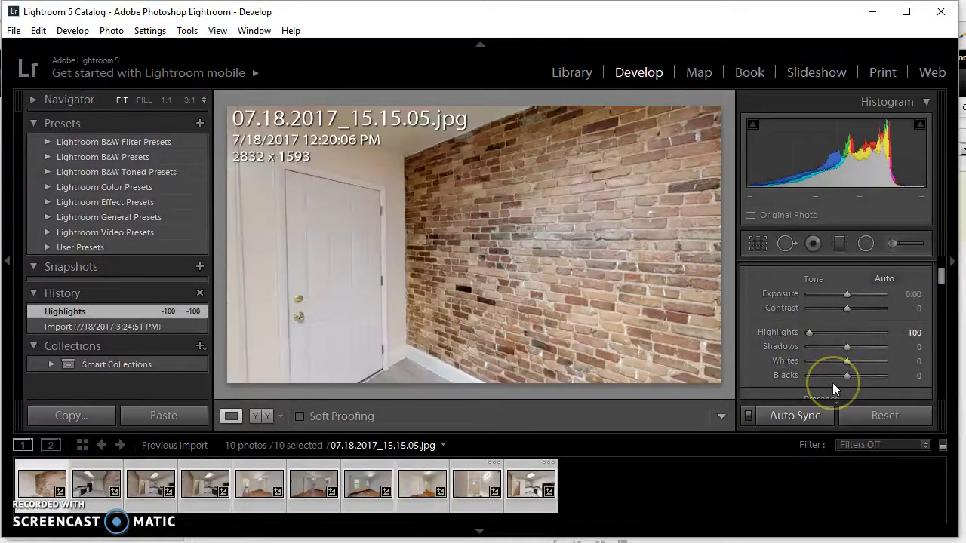
Step: Set Sharpening 120, Radius 0.8, Detail 10 and Luminance 41, then turn Auto Sync off
{"action": "left_click_drag", "start_coordinate": [940, 275], "coordinate": [948, 345]}
{"action": "left_click_drag", "start_coordinate": [847, 367], "coordinate": [861, 367]}
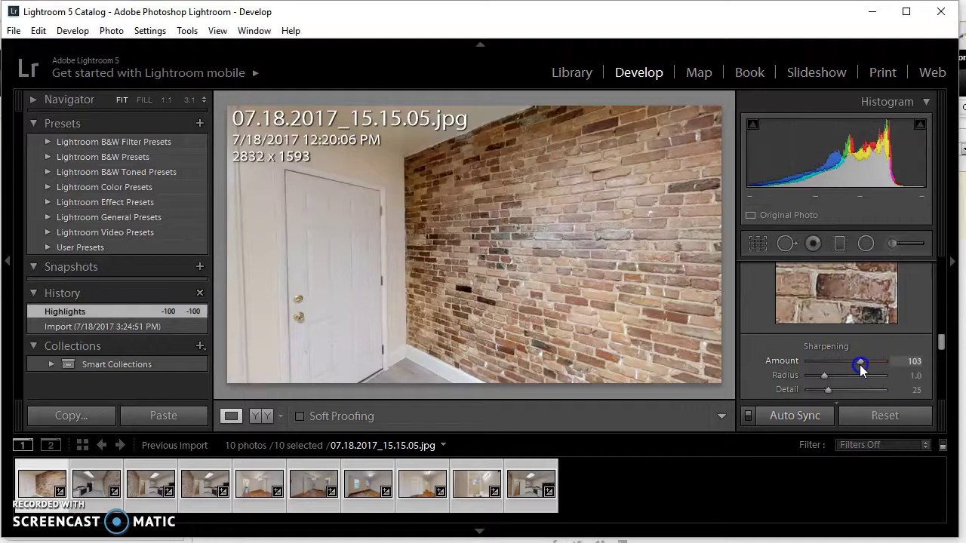
{"action": "left_click", "coordinate": [823, 381]}
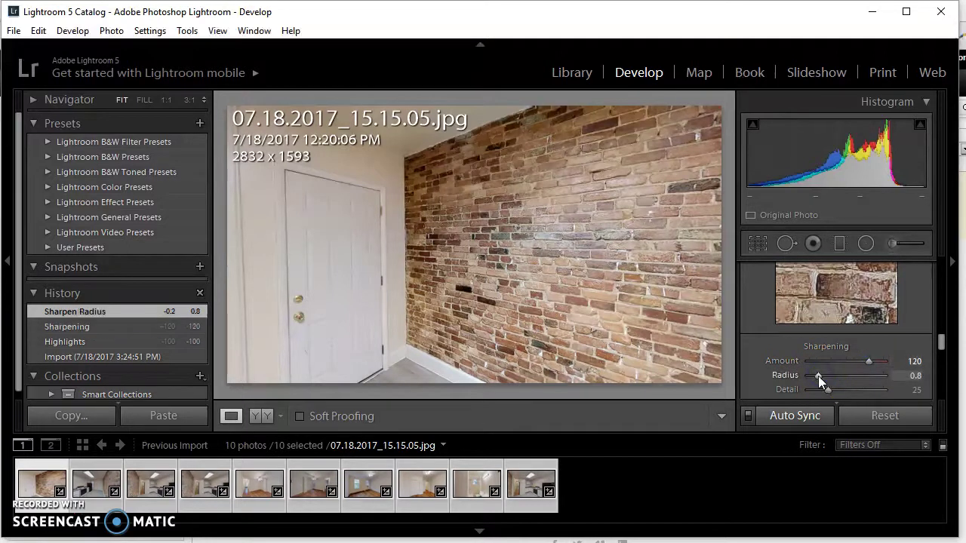
{"action": "left_click", "coordinate": [816, 389]}
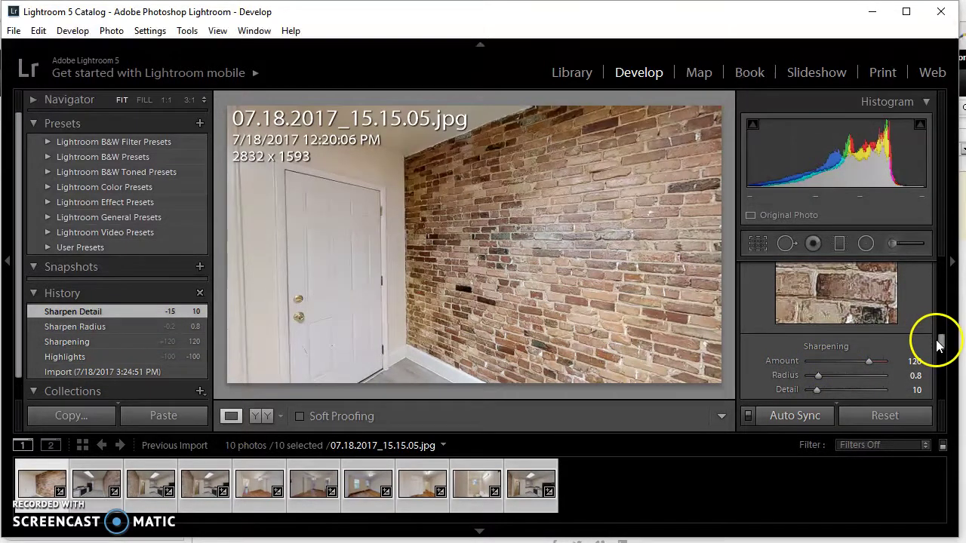
{"action": "left_click_drag", "start_coordinate": [940, 348], "coordinate": [942, 356]}
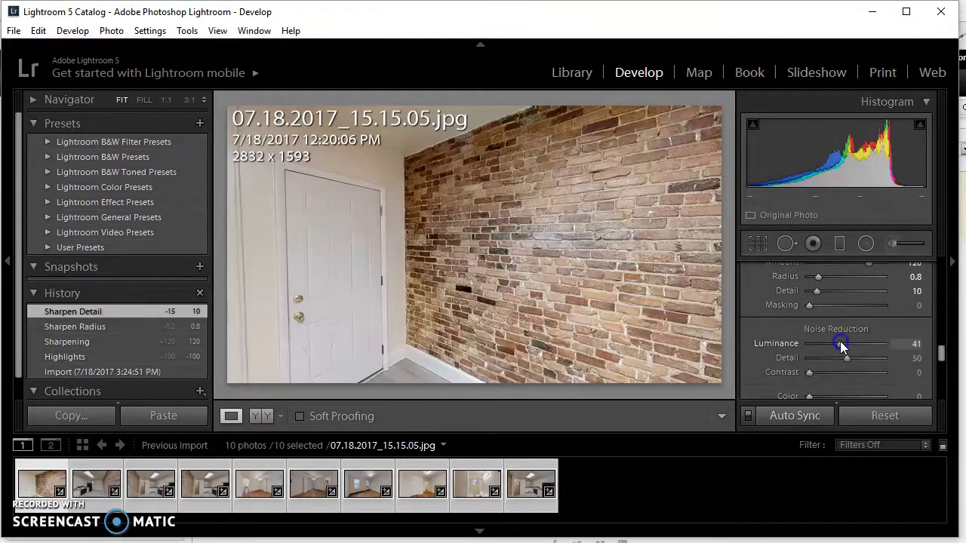
{"action": "left_click_drag", "start_coordinate": [840, 344], "coordinate": [837, 345]}
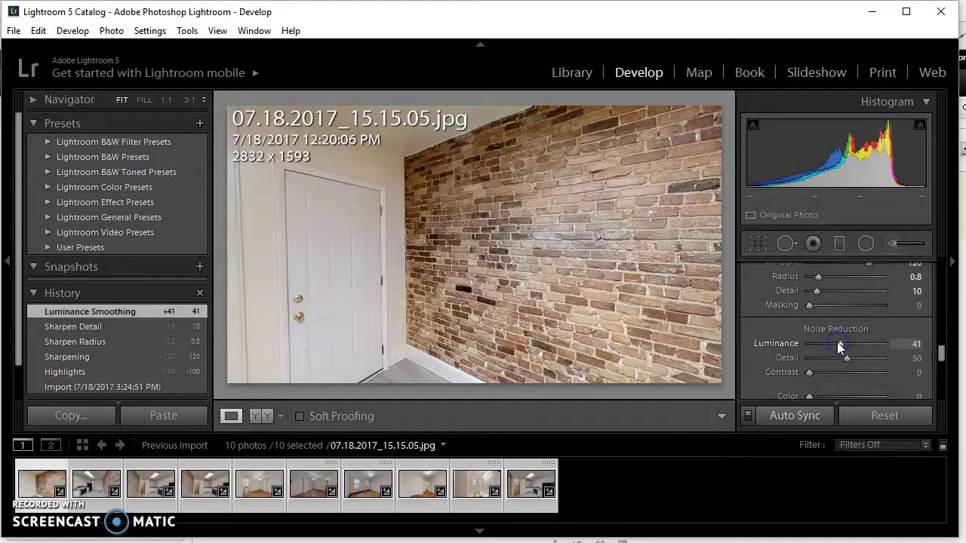
{"action": "left_click", "coordinate": [944, 353]}
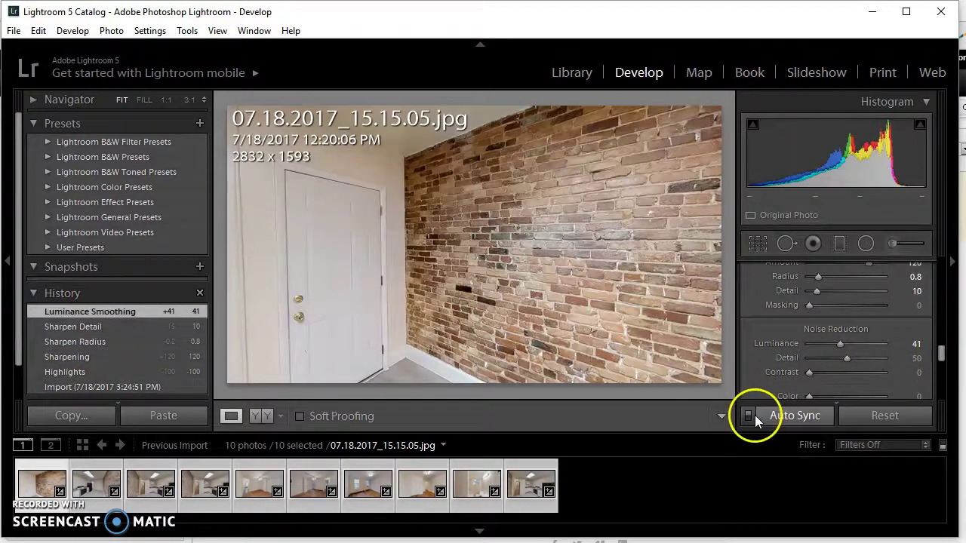
{"action": "left_click", "coordinate": [749, 417]}
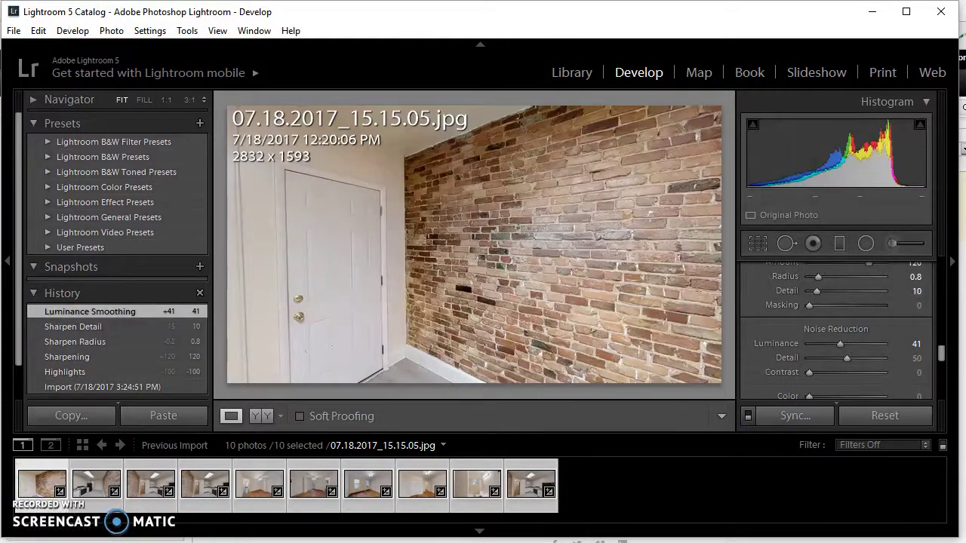
{"action": "left_click", "coordinate": [950, 356]}
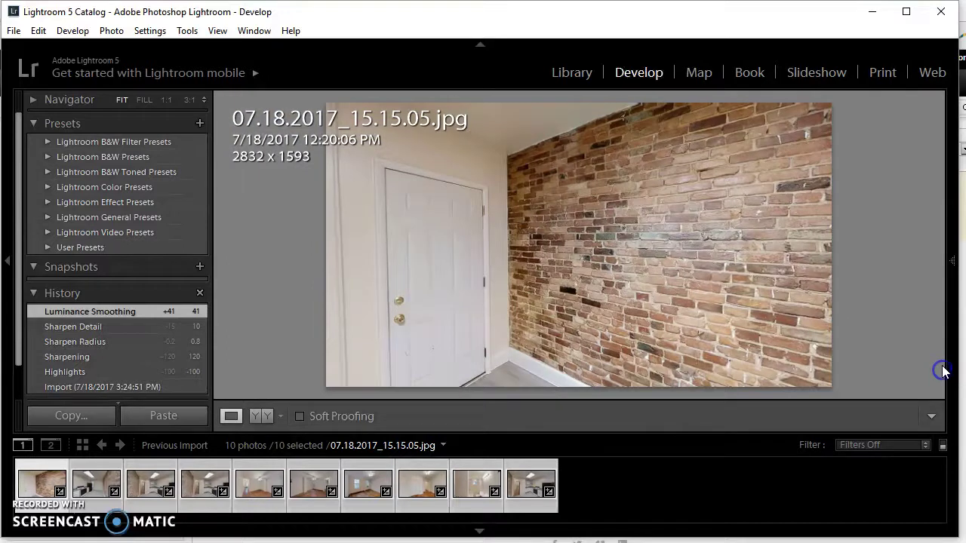
Step: Apply Upright Vertical correction to the first four photos, through 15.11.23 and 15.11.27
{"action": "left_click", "coordinate": [953, 317]}
{"action": "left_click_drag", "start_coordinate": [941, 355], "coordinate": [939, 378]}
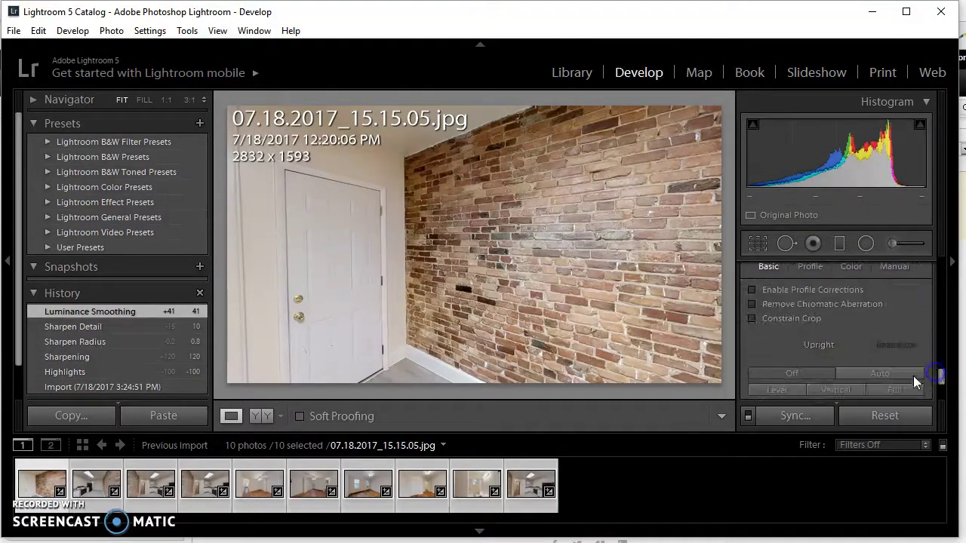
{"action": "left_click", "coordinate": [848, 390]}
{"action": "key", "text": "Right"}
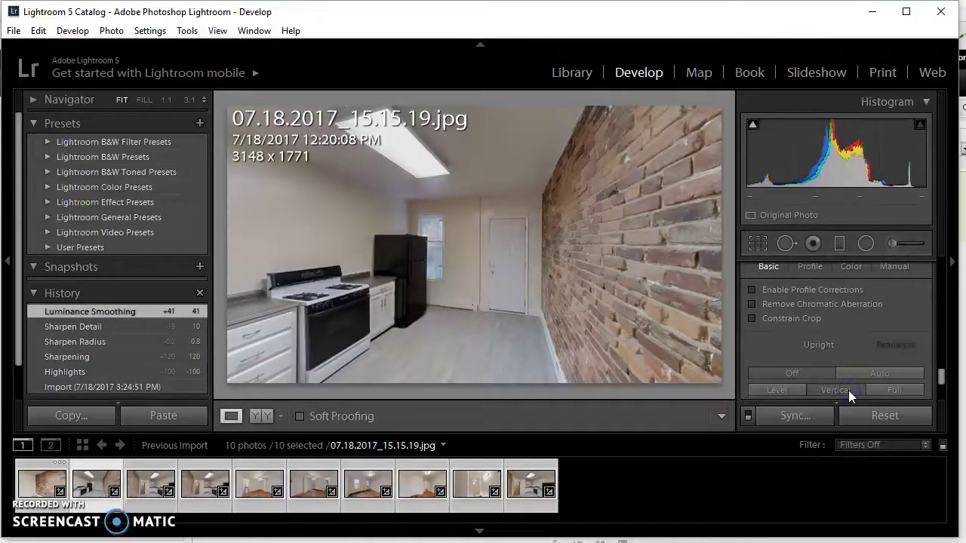
{"action": "left_click", "coordinate": [848, 390]}
{"action": "key", "text": "Right"}
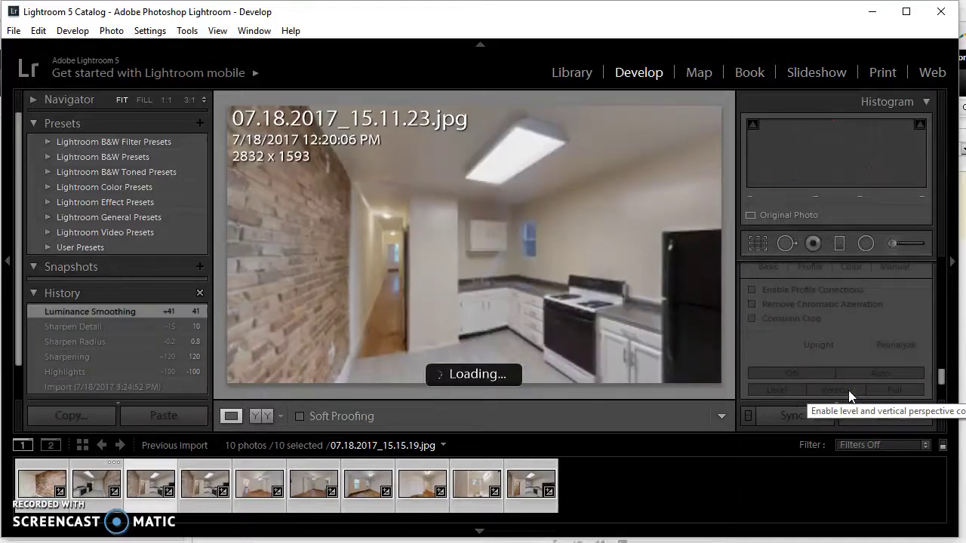
{"action": "left_click", "coordinate": [848, 390]}
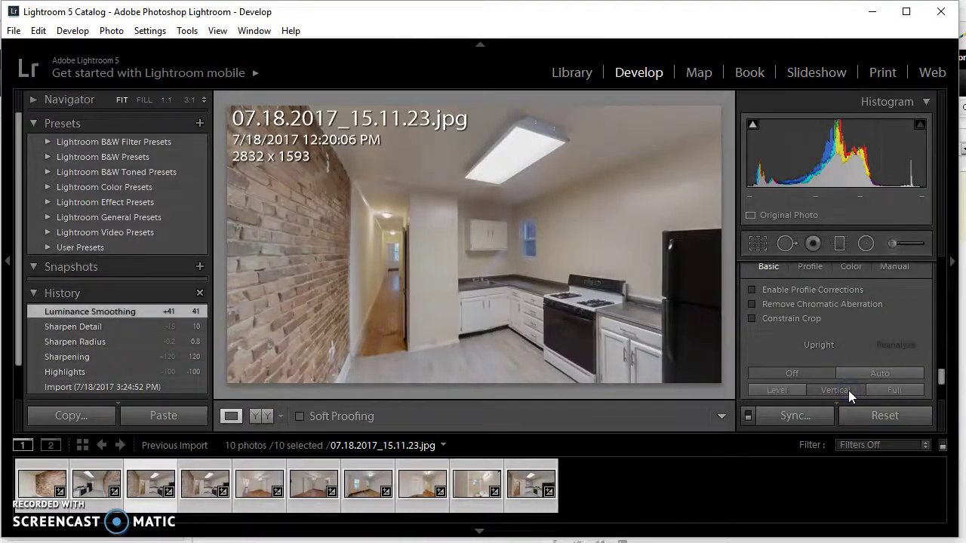
{"action": "key", "text": "Right"}
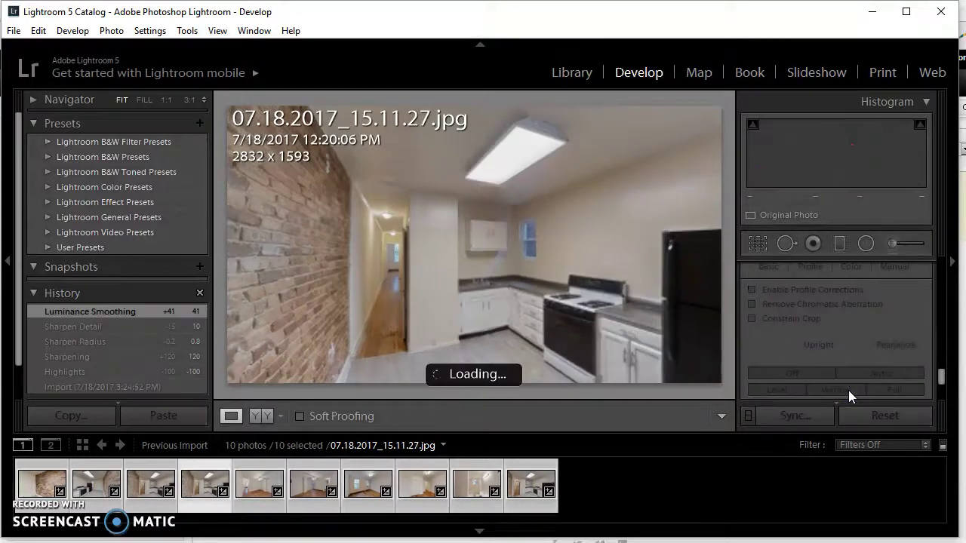
{"action": "left_click", "coordinate": [848, 390]}
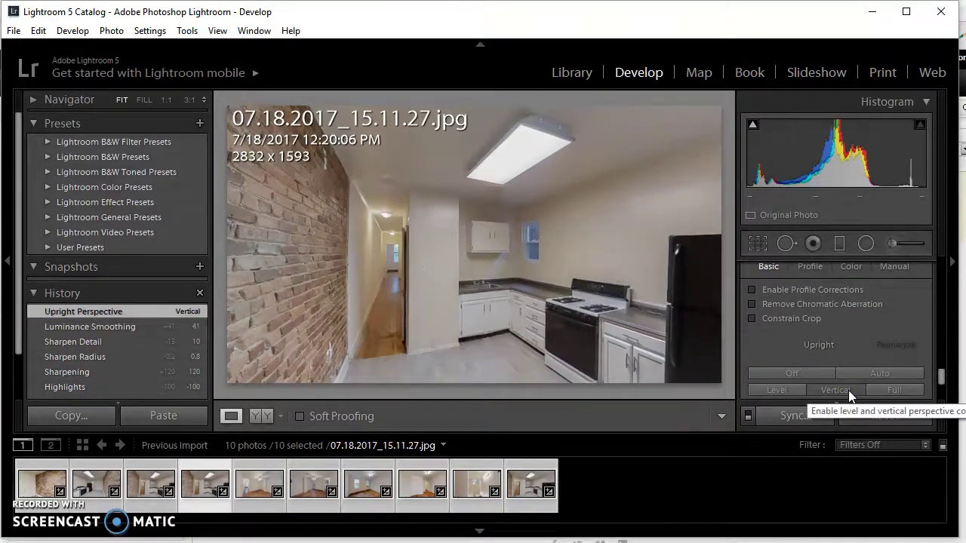
{"action": "key", "text": "Right"}
Step: Apply Upright Vertical to photos 15.13.54, 15.14.10, 15.14.18, 15.14.26 and the bathroom photo
{"action": "left_click", "coordinate": [848, 390]}
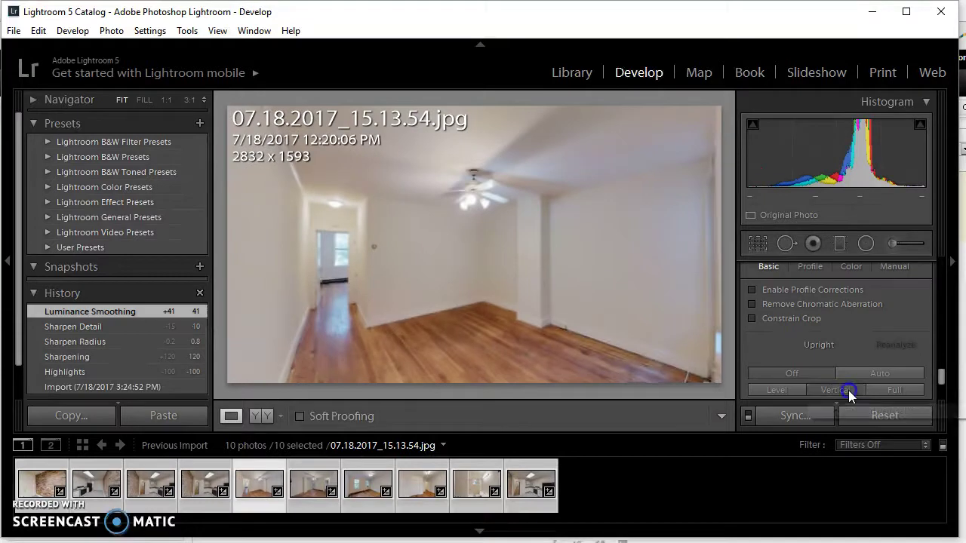
{"action": "key", "text": "Right"}
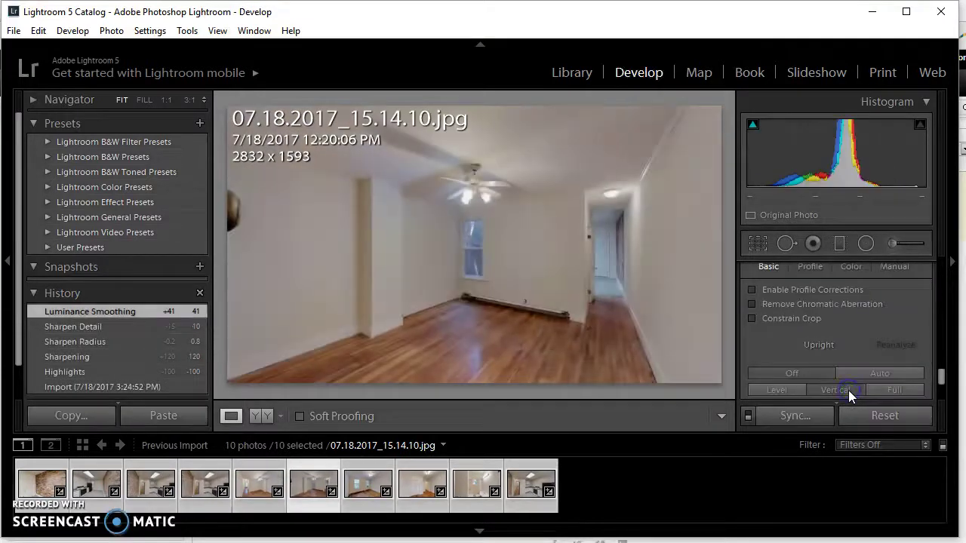
{"action": "left_click", "coordinate": [848, 390]}
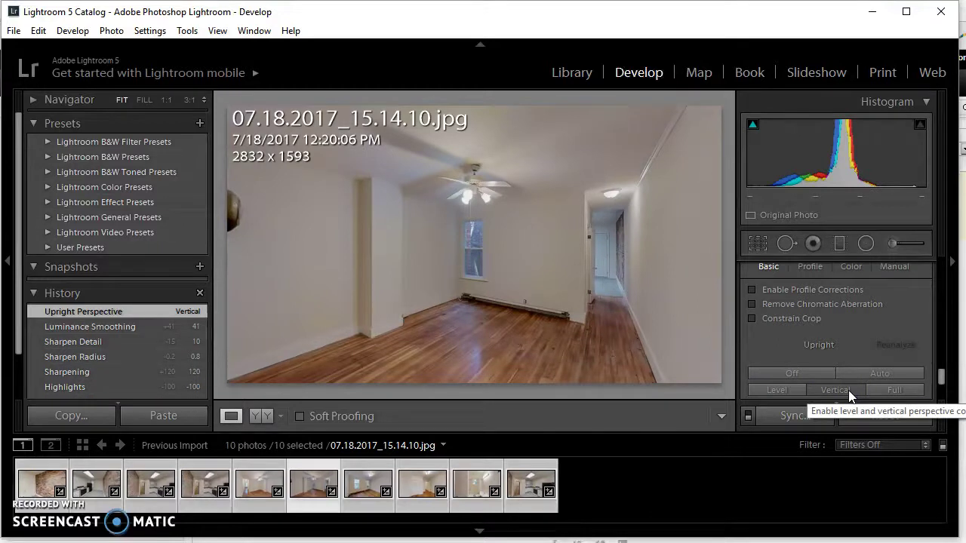
{"action": "key", "text": "Right"}
{"action": "left_click", "coordinate": [848, 390]}
{"action": "key", "text": "Right"}
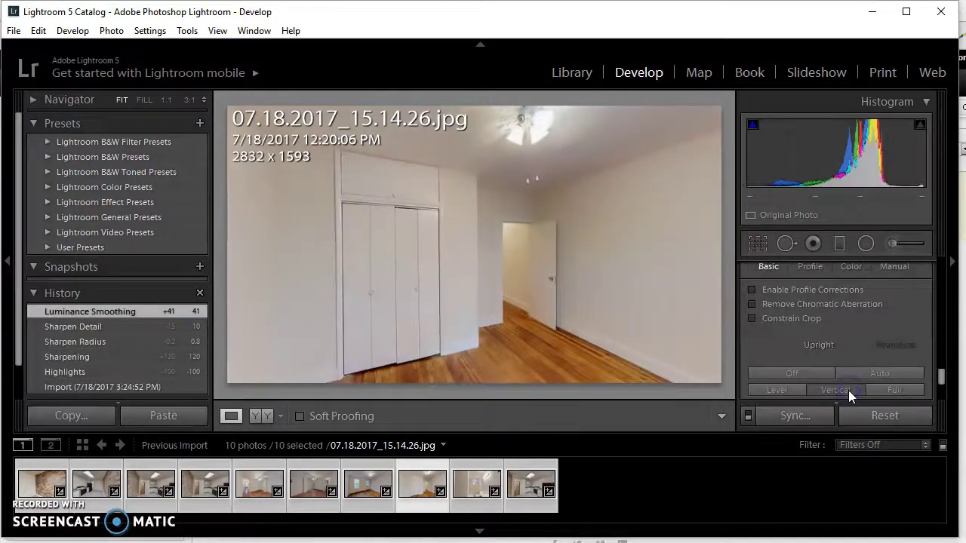
{"action": "left_click", "coordinate": [848, 390]}
{"action": "key", "text": "Right"}
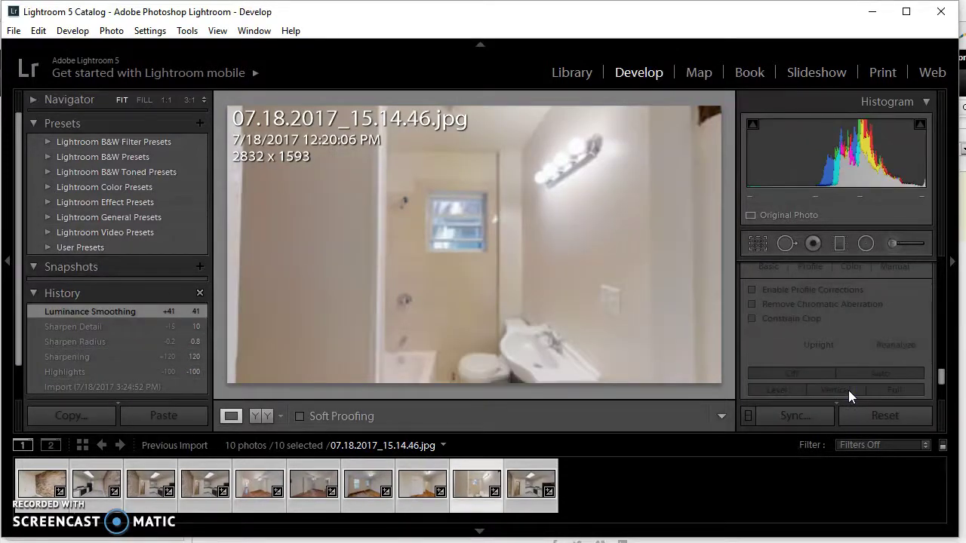
{"action": "left_click", "coordinate": [848, 390]}
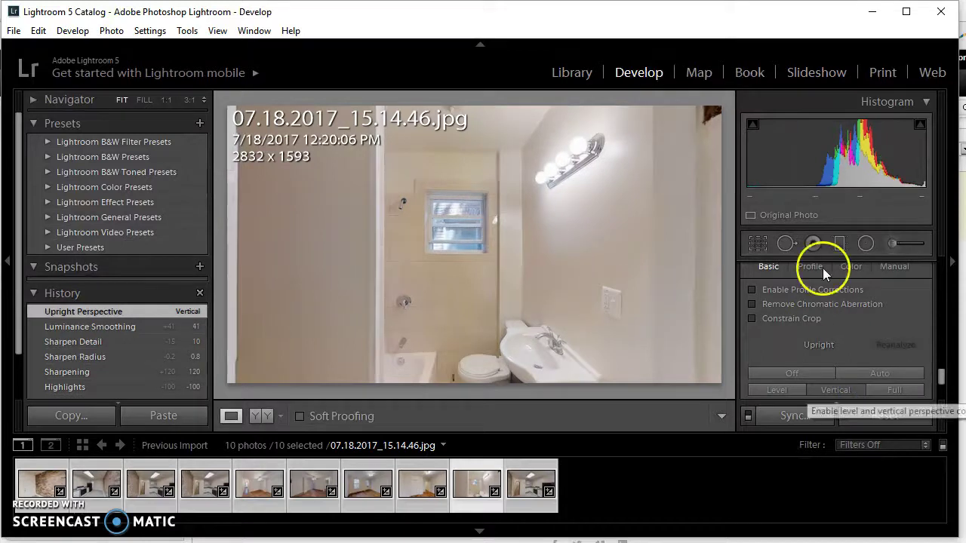
{"action": "left_click", "coordinate": [757, 243]}
Step: Crop the bathroom photo to an unlocked 1569 x 1593 frame by trimming both sides
{"action": "left_click_drag", "start_coordinate": [722, 280], "coordinate": [685, 281]}
{"action": "left_click", "coordinate": [915, 296]}
{"action": "left_click_drag", "start_coordinate": [239, 295], "coordinate": [336, 296]}
{"action": "left_click", "coordinate": [708, 415]}
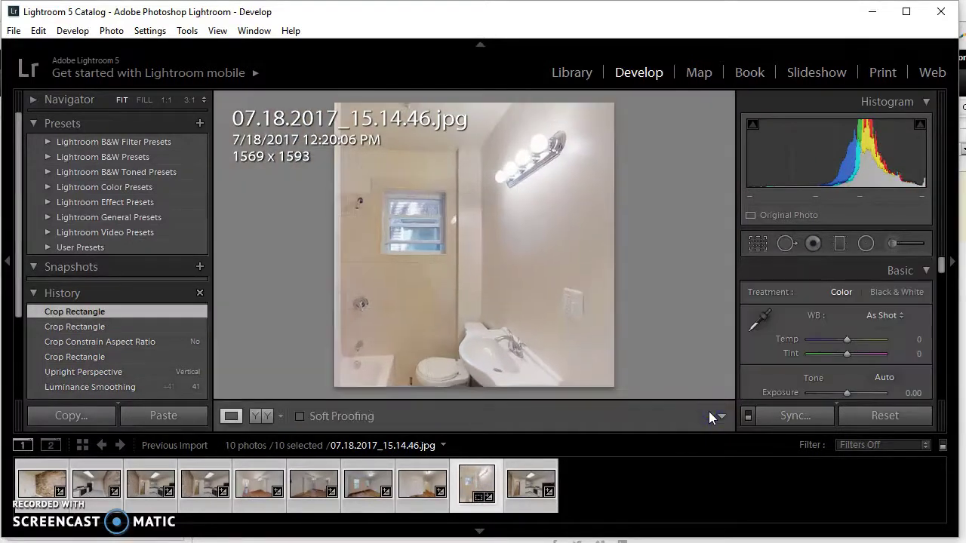
{"action": "key", "text": "Right"}
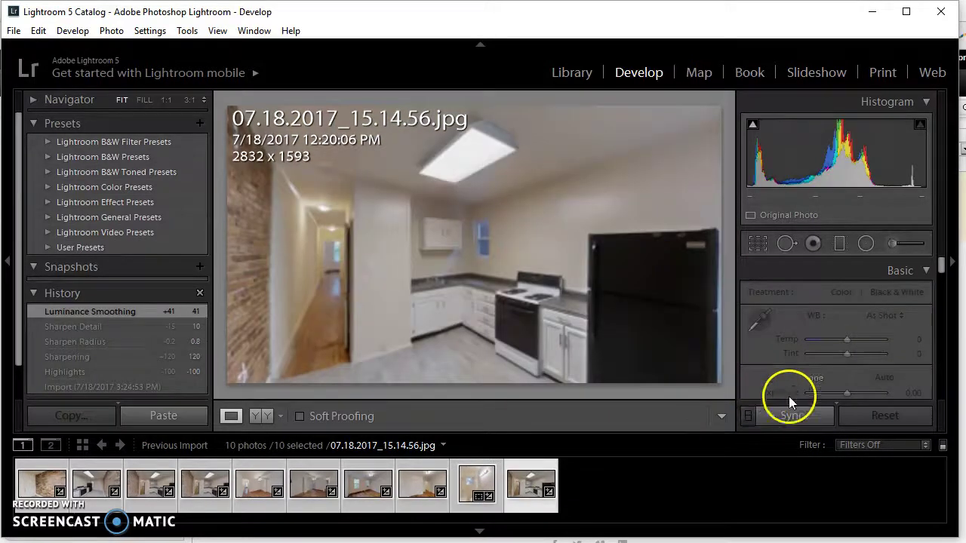
Step: Apply Upright Vertical correction to kitchen photo 15.14.56
{"action": "scroll", "coordinate": [844, 379], "scroll_direction": "down", "scroll_amount": 8}
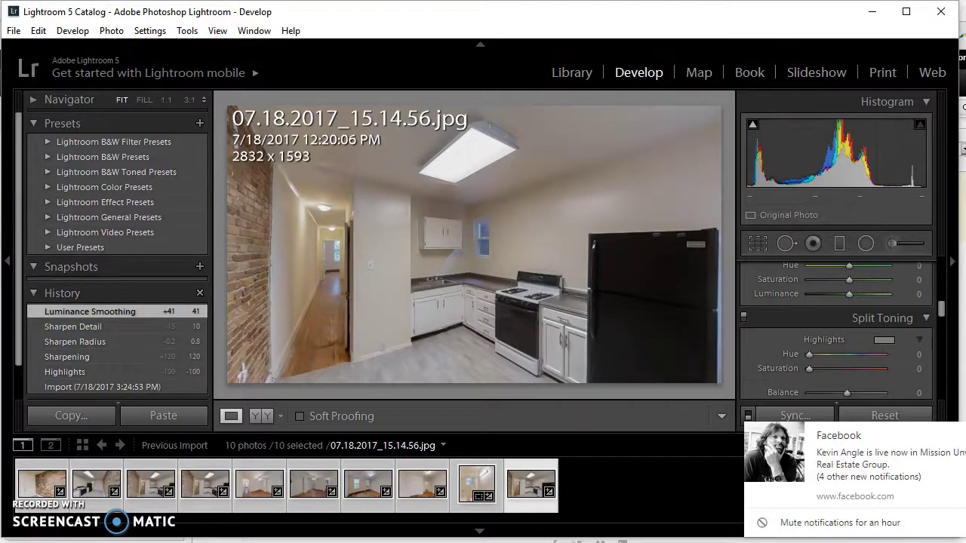
{"action": "scroll", "coordinate": [905, 272], "scroll_direction": "down", "scroll_amount": 5}
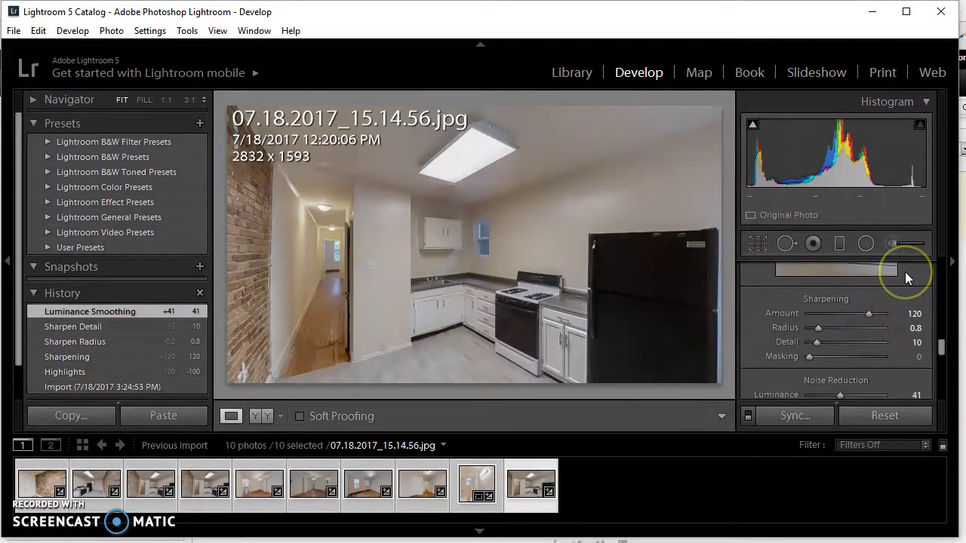
{"action": "scroll", "coordinate": [904, 272], "scroll_direction": "down", "scroll_amount": 4}
{"action": "left_click", "coordinate": [841, 270]}
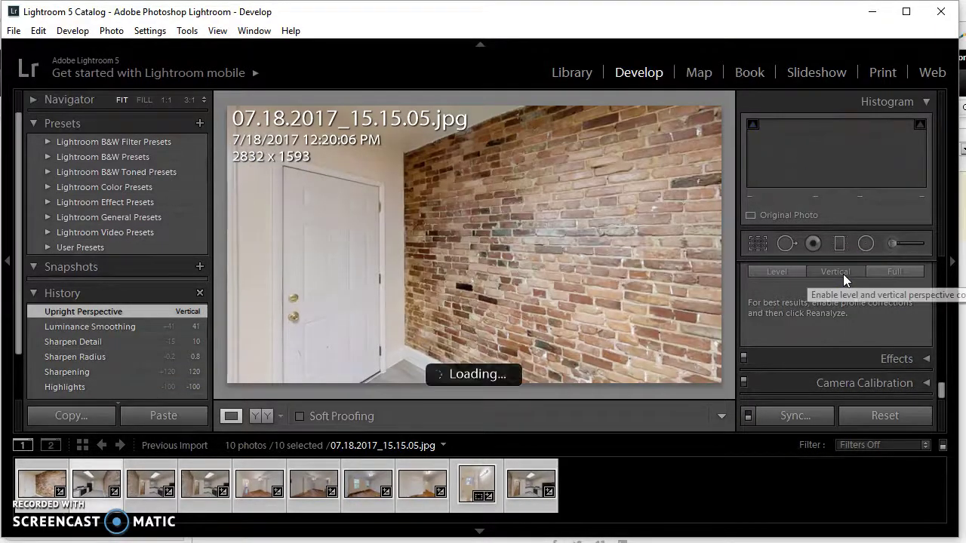
Step: Straighten the brick-wall photo, set its exposure to +0.25, and raise photo 15.15.19 to +0.46
{"action": "left_click", "coordinate": [851, 281]}
{"action": "left_click_drag", "start_coordinate": [943, 394], "coordinate": [934, 269]}
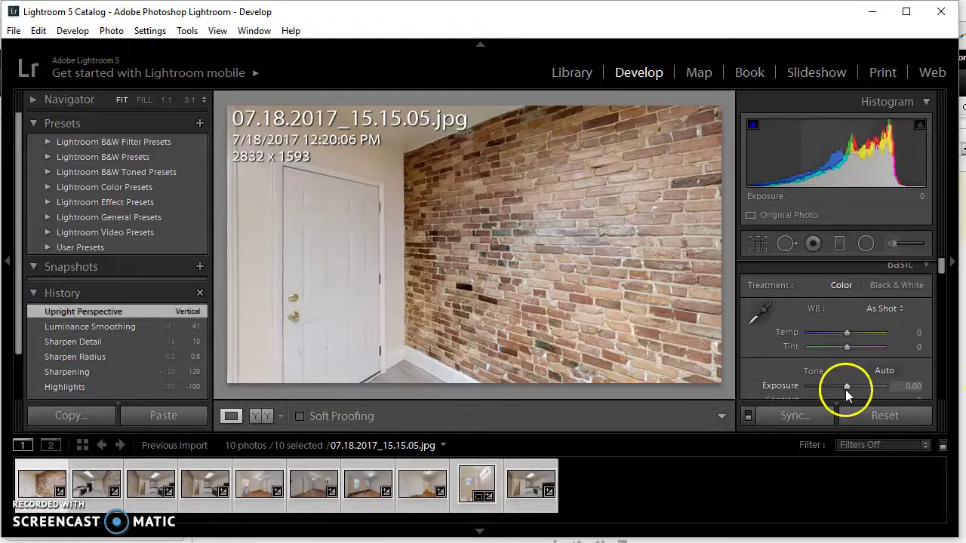
{"action": "left_click_drag", "start_coordinate": [848, 388], "coordinate": [851, 387]}
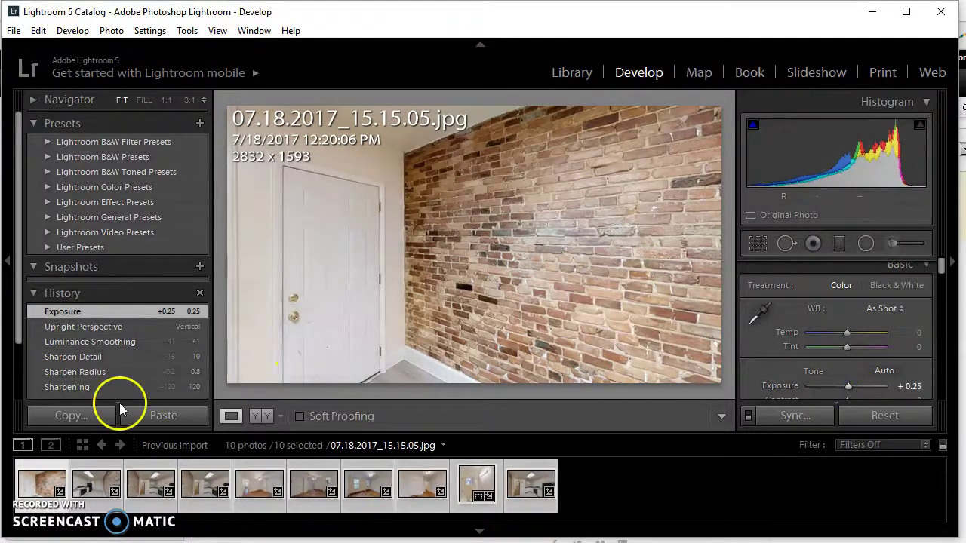
{"action": "left_click", "coordinate": [90, 488]}
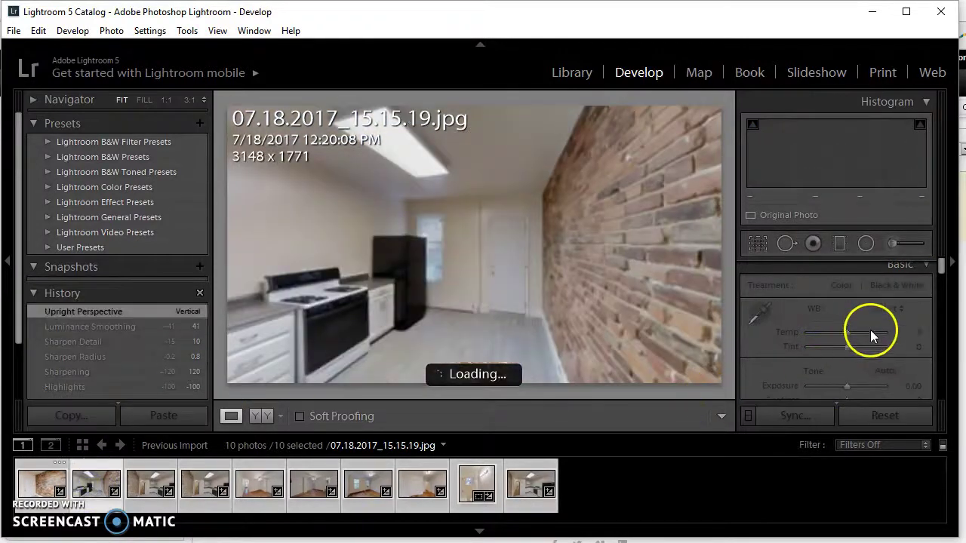
{"action": "left_click_drag", "start_coordinate": [847, 390], "coordinate": [854, 397]}
{"action": "left_click", "coordinate": [332, 492]}
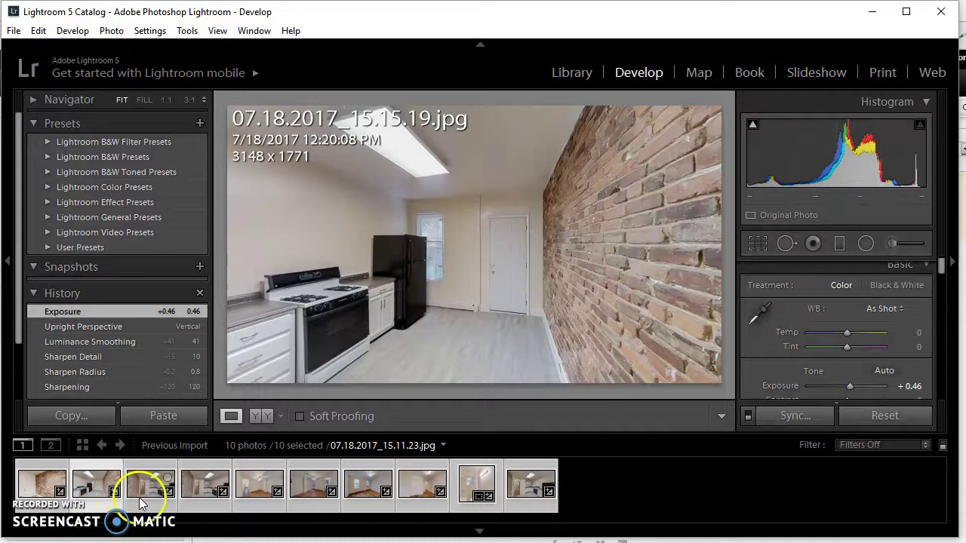
Step: Raise the exposure of photos 15.11.23, 15.11.27 (to +0.46) and 15.13.54
{"action": "left_click", "coordinate": [140, 504]}
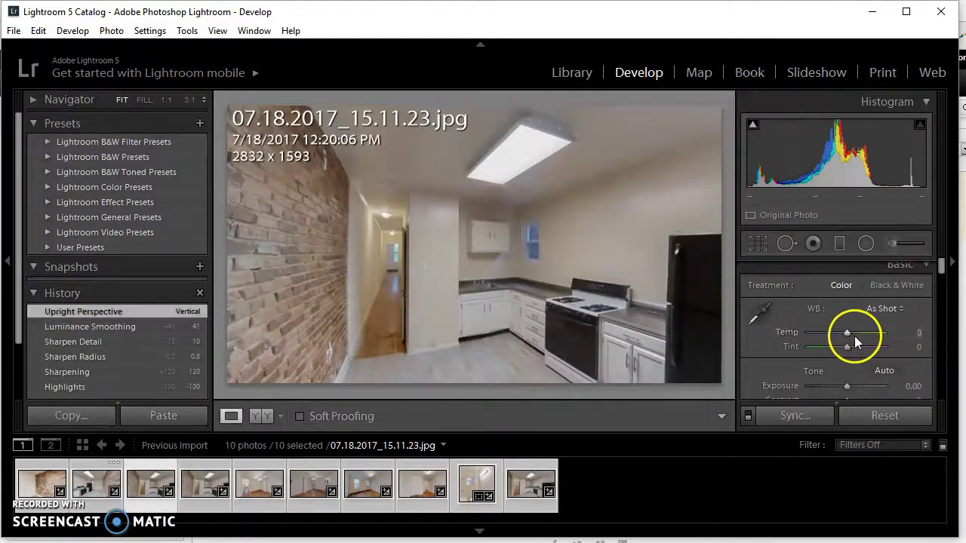
{"action": "left_click_drag", "start_coordinate": [852, 385], "coordinate": [854, 391]}
{"action": "left_click", "coordinate": [194, 499]}
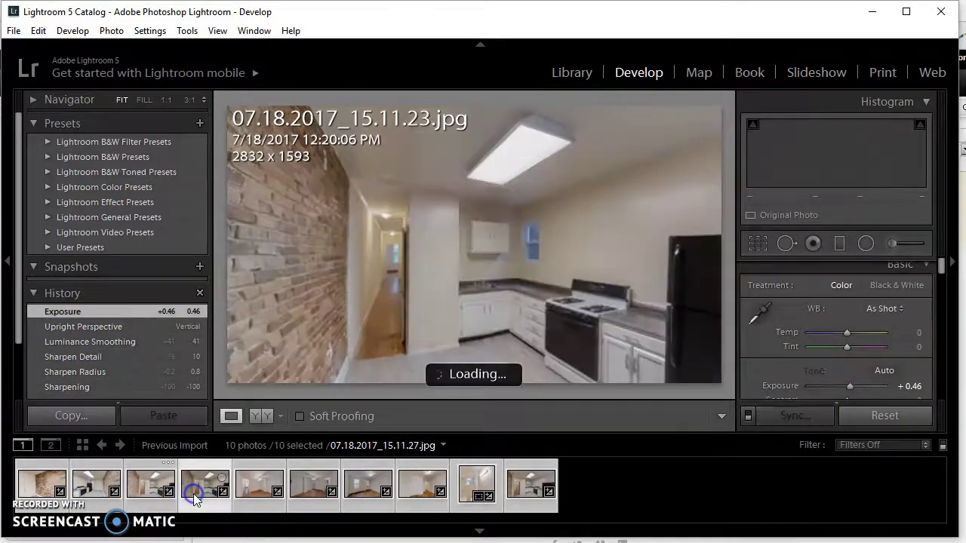
{"action": "left_click_drag", "start_coordinate": [852, 392], "coordinate": [853, 390]}
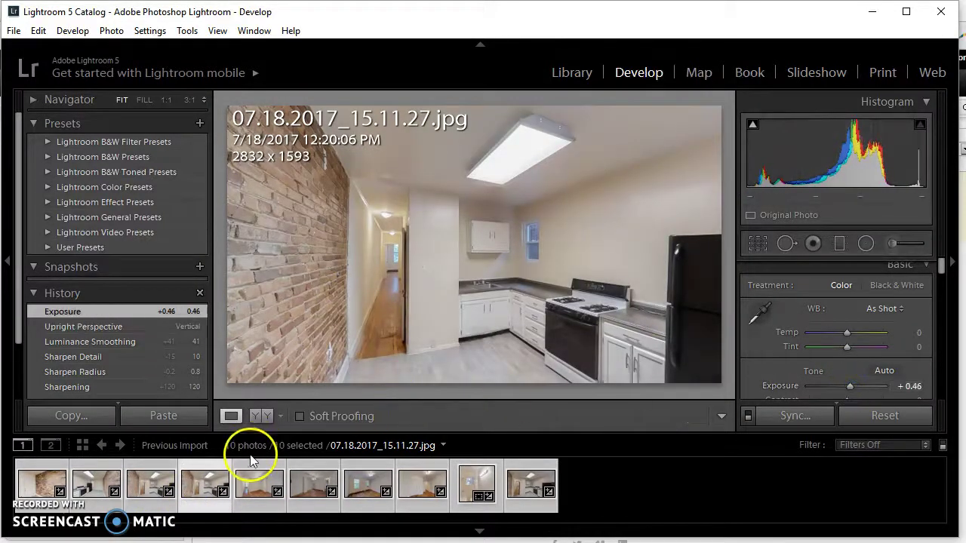
{"action": "left_click", "coordinate": [258, 485]}
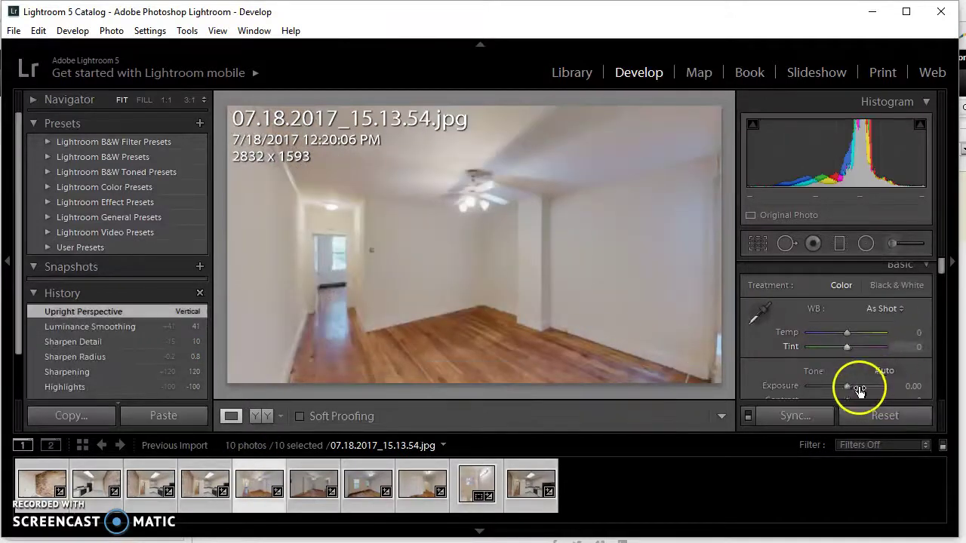
{"action": "left_click_drag", "start_coordinate": [847, 390], "coordinate": [849, 393]}
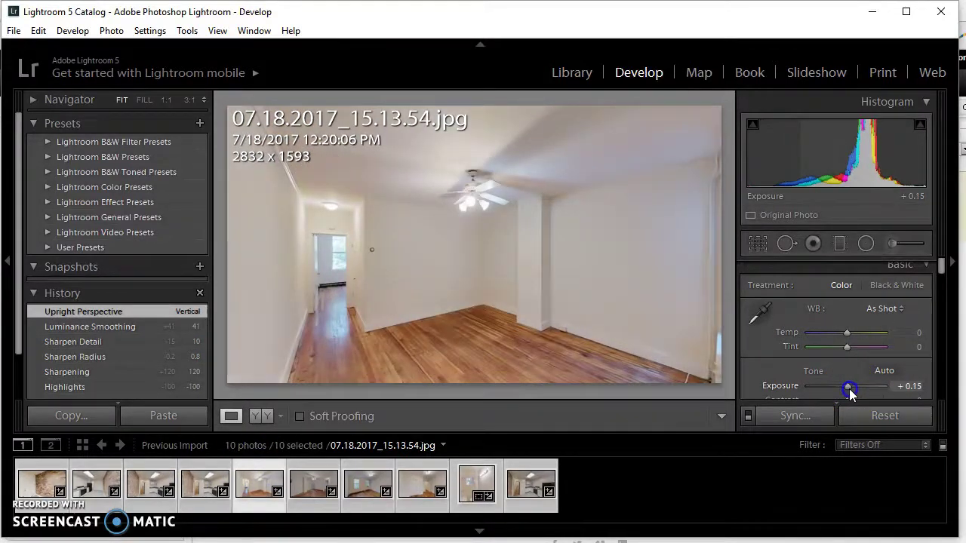
{"action": "left_click", "coordinate": [471, 436]}
Step: Brighten the sixth photo to about +0.45, the seventh, and the final kitchen shot to +0.46
{"action": "left_click", "coordinate": [295, 511]}
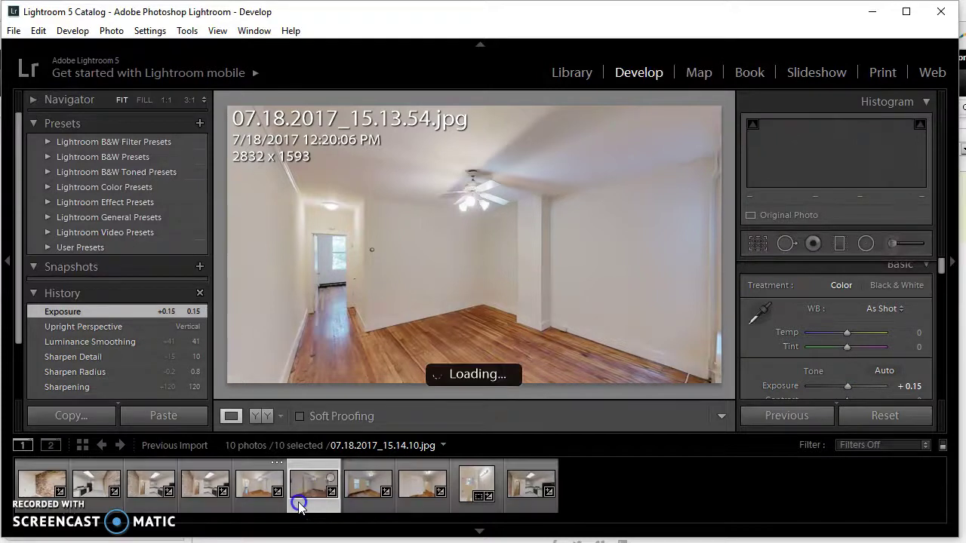
{"action": "left_click_drag", "start_coordinate": [849, 388], "coordinate": [852, 390]}
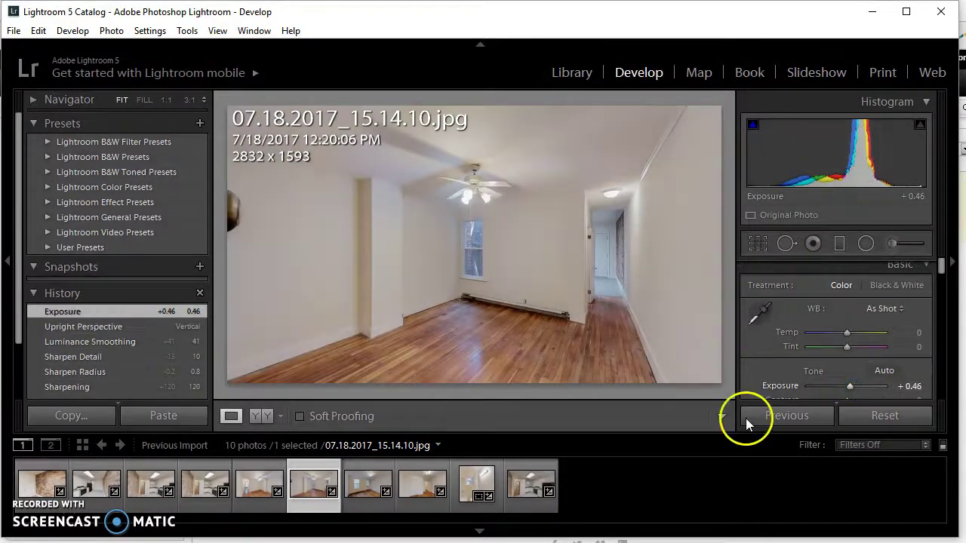
{"action": "left_click", "coordinate": [368, 484]}
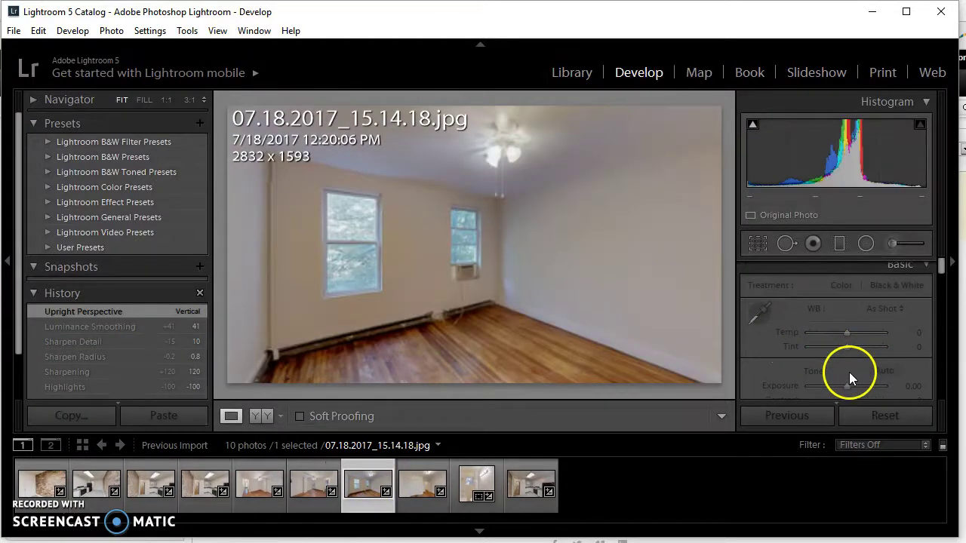
{"action": "left_click_drag", "start_coordinate": [848, 385], "coordinate": [849, 390]}
{"action": "left_click", "coordinate": [412, 487]}
{"action": "left_click", "coordinate": [485, 482]}
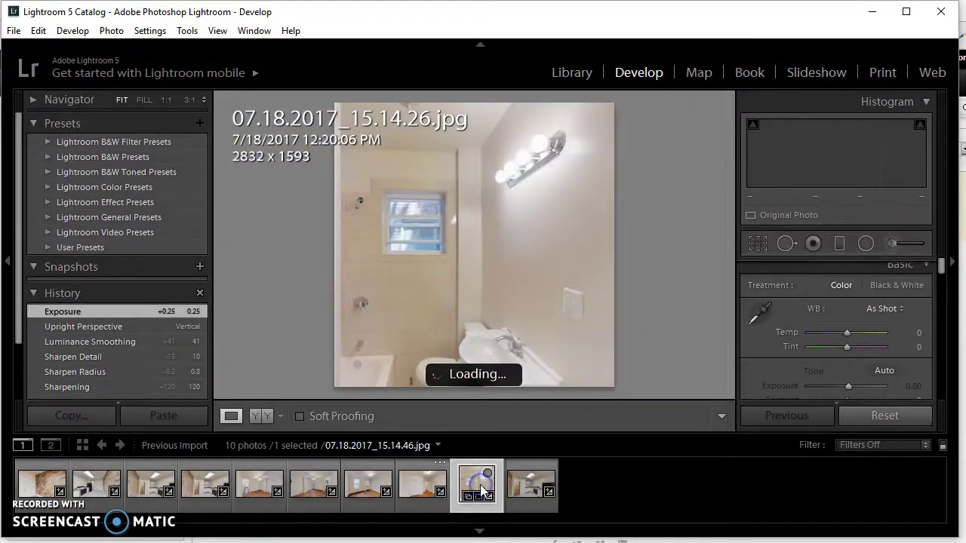
{"action": "left_click", "coordinate": [511, 489]}
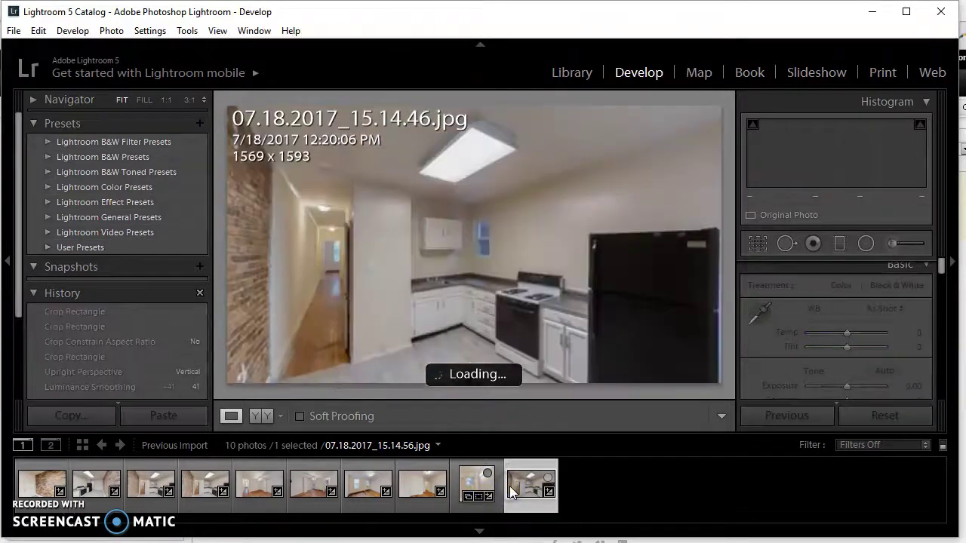
{"action": "left_click_drag", "start_coordinate": [847, 387], "coordinate": [852, 391]}
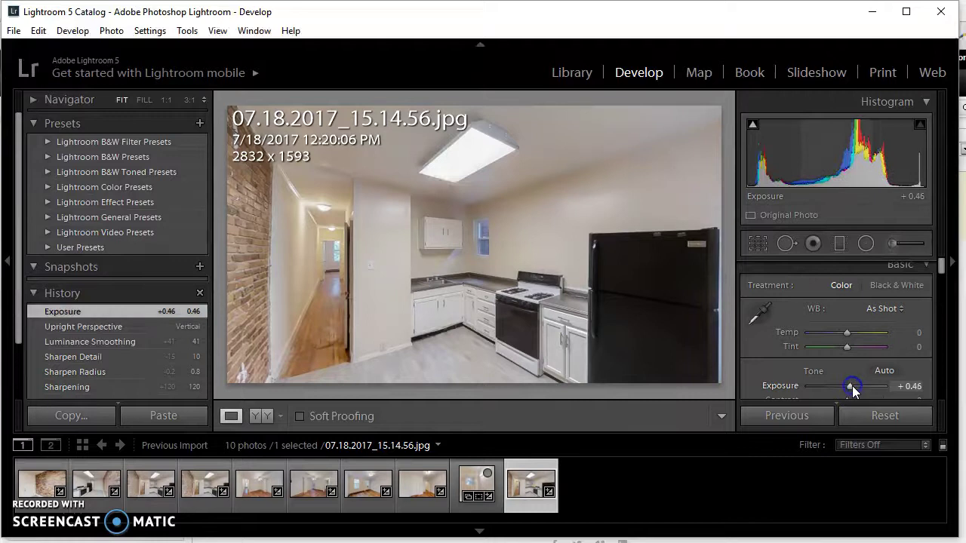
{"action": "key", "text": "ctrl+a"}
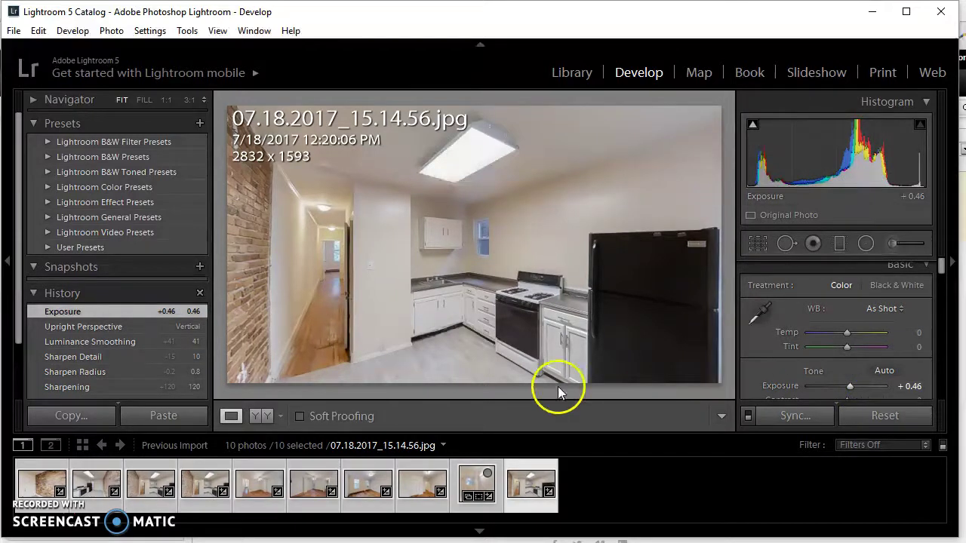
{"action": "right_click", "coordinate": [444, 307]}
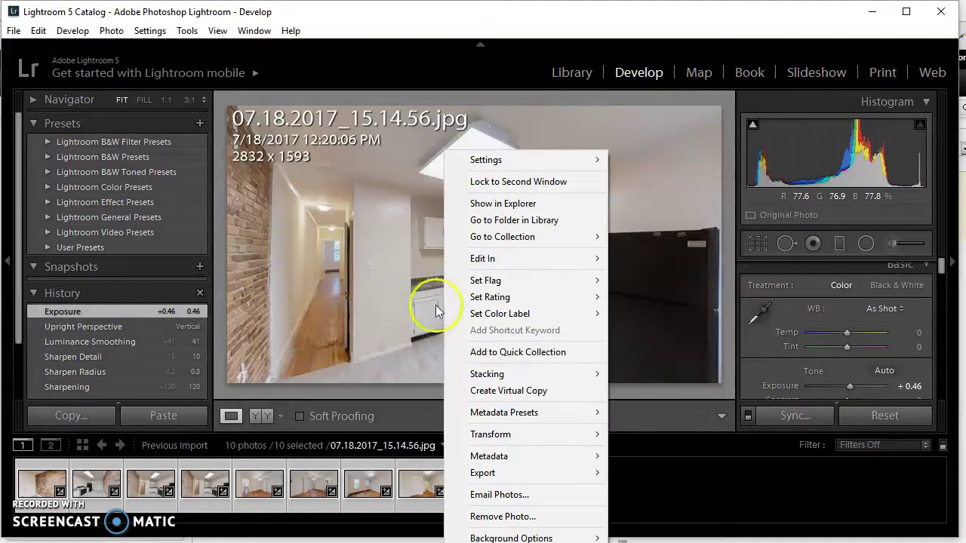
{"action": "right_click", "coordinate": [327, 290]}
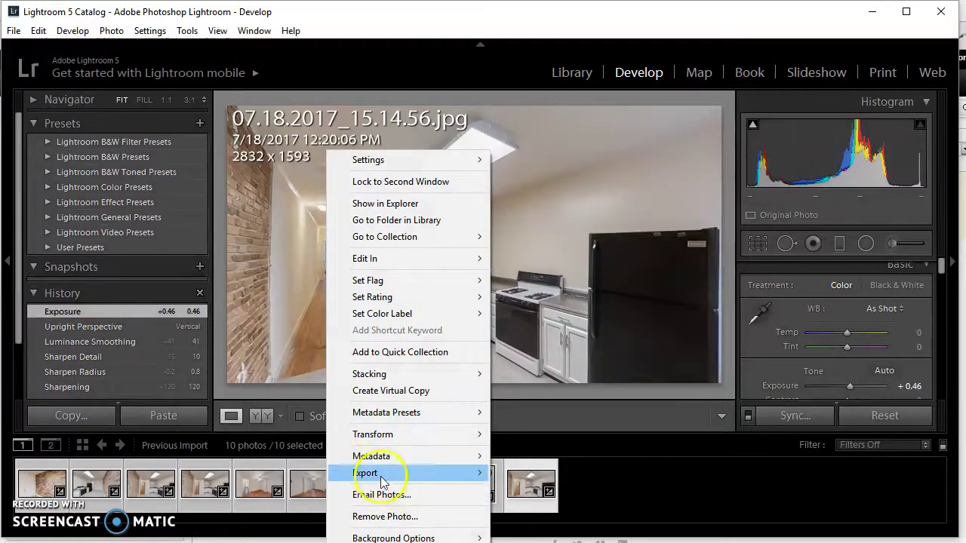
{"action": "mouse_move", "coordinate": [382, 481]}
{"action": "left_click", "coordinate": [255, 320]}
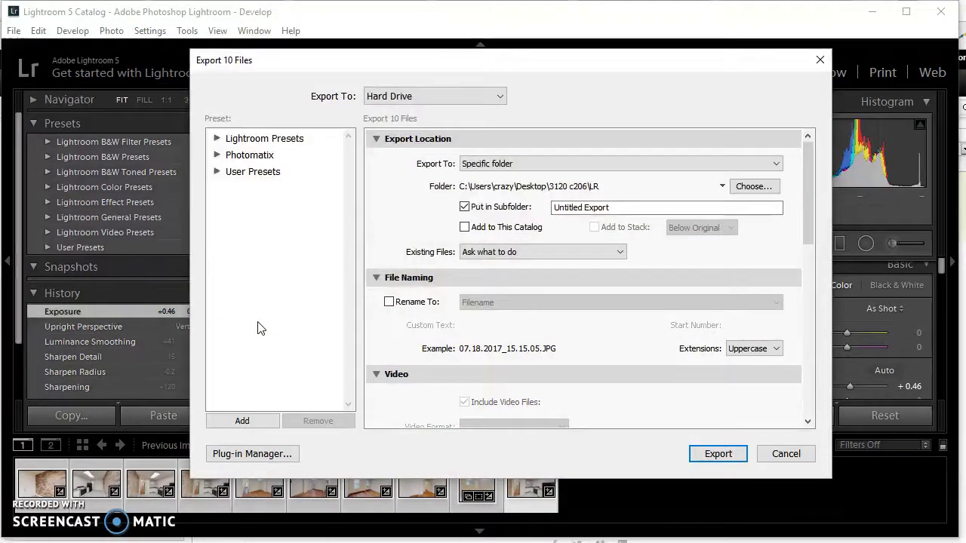
{"action": "left_click", "coordinate": [737, 188]}
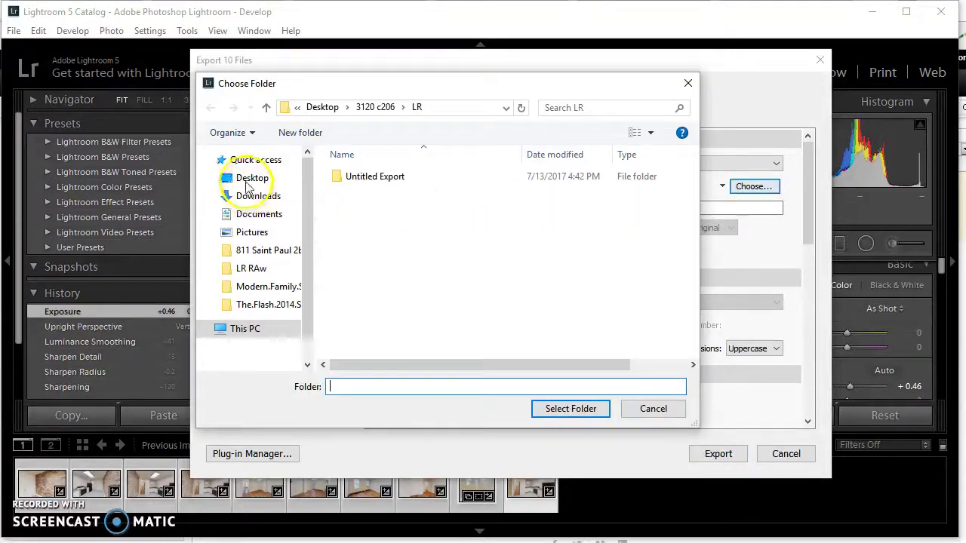
{"action": "left_click", "coordinate": [249, 181]}
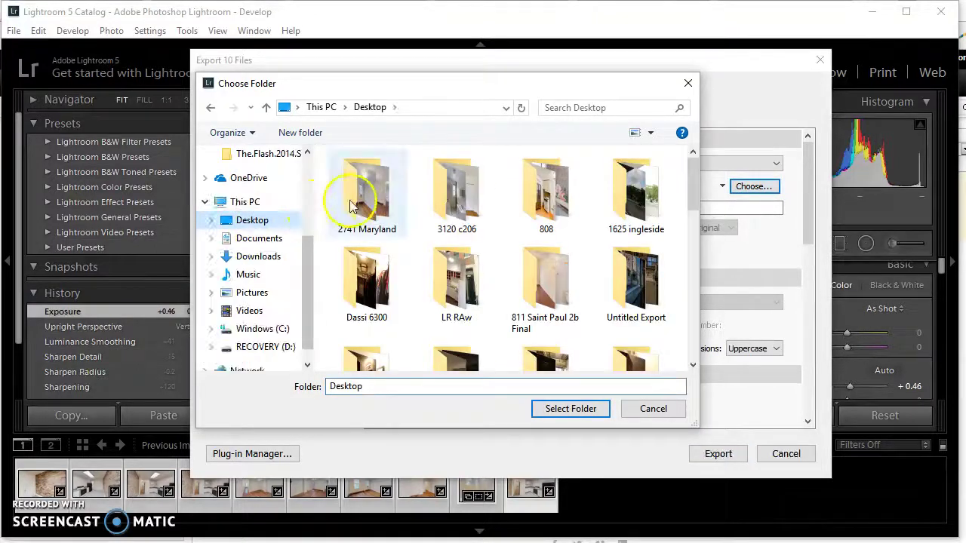
{"action": "left_click", "coordinate": [352, 206]}
{"action": "left_click", "coordinate": [558, 414]}
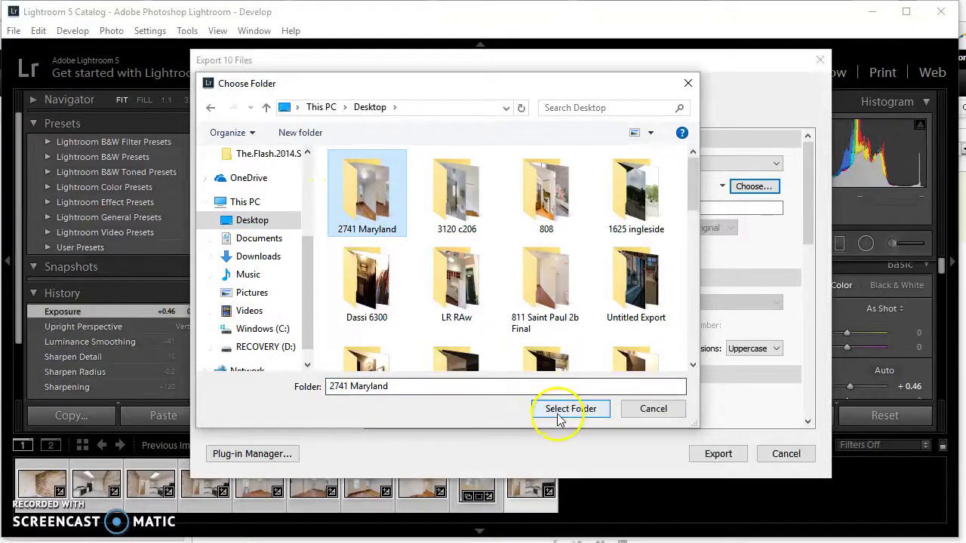
{"action": "scroll", "coordinate": [627, 371], "scroll_direction": "down", "scroll_amount": 10}
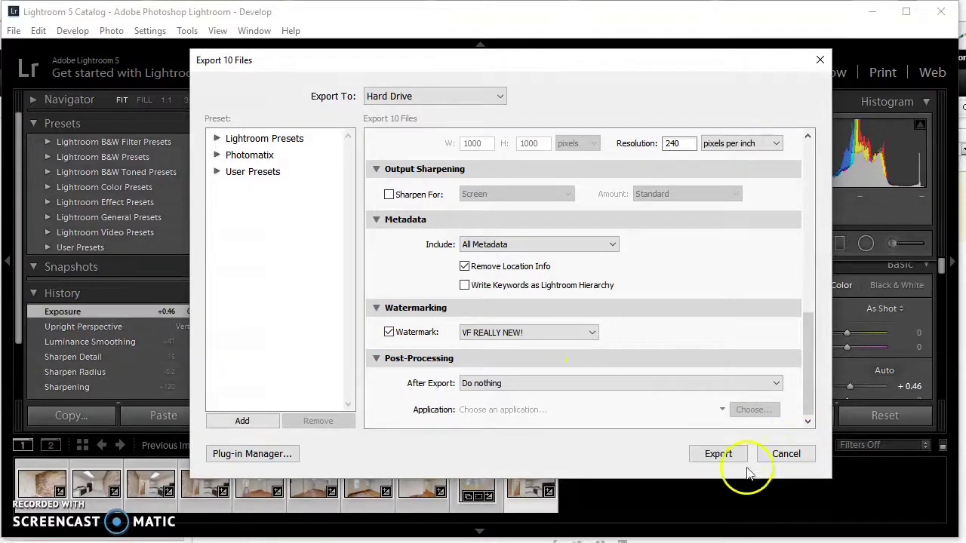
{"action": "left_click", "coordinate": [713, 453]}
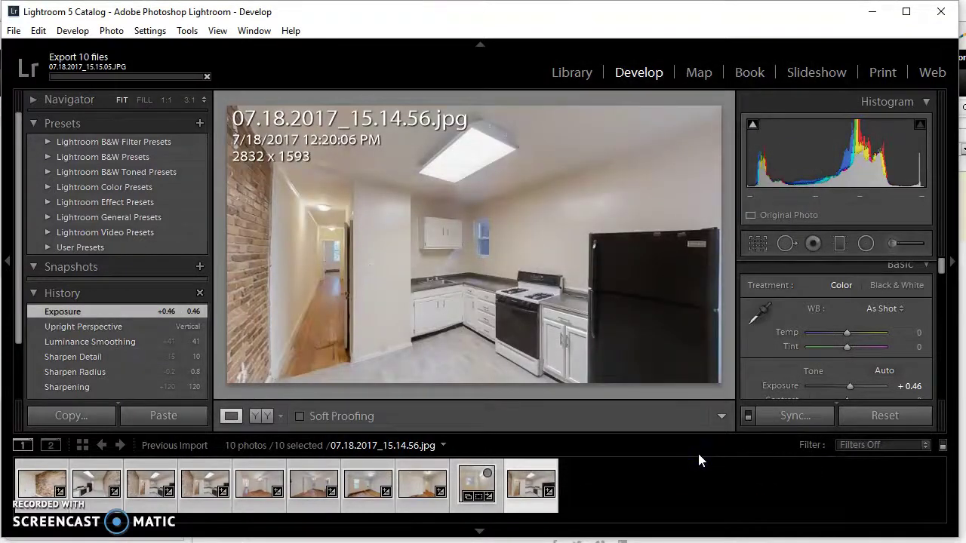
Step: Minimize Lightroom and enlarge the desktop File Explorer window to fill most of the screen
{"action": "left_click", "coordinate": [876, 13]}
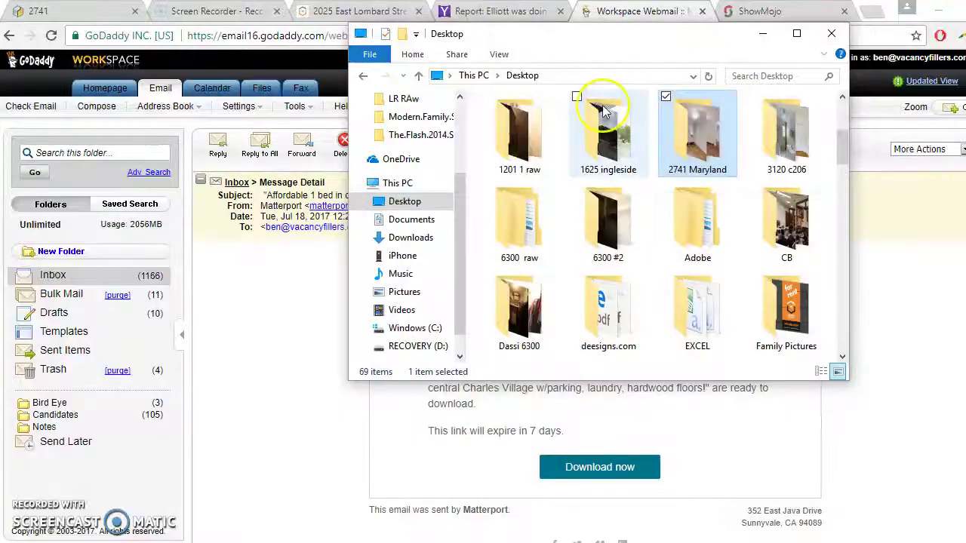
{"action": "left_click", "coordinate": [797, 34]}
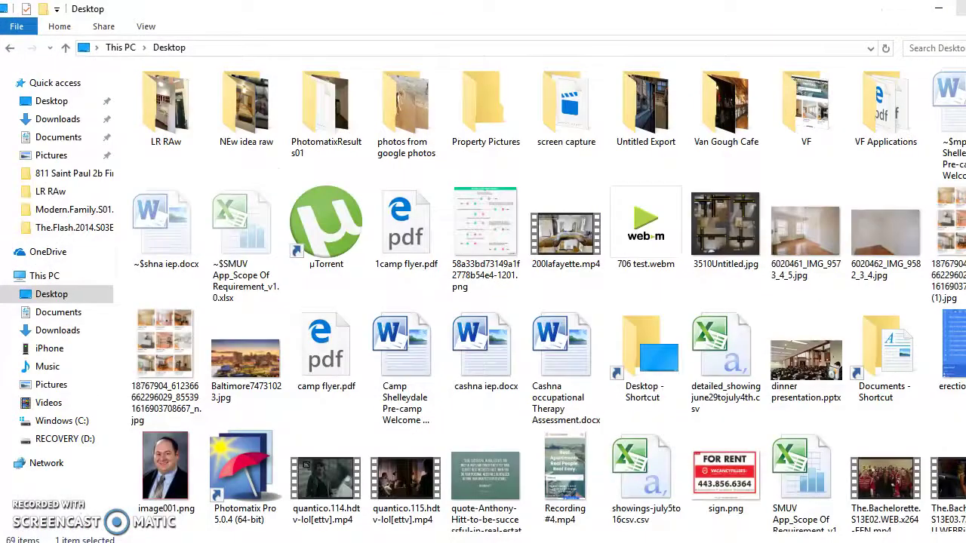
{"action": "left_click", "coordinate": [935, 6]}
{"action": "left_click", "coordinate": [361, 33]}
{"action": "left_click", "coordinate": [317, 30]}
{"action": "left_click_drag", "start_coordinate": [344, 27], "coordinate": [4, 6]}
{"action": "left_click", "coordinate": [844, 370]}
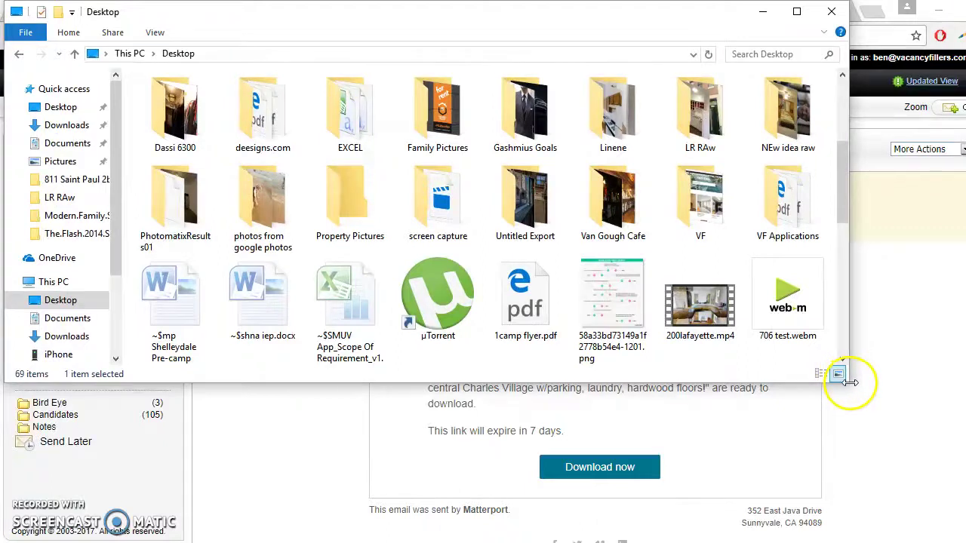
{"action": "left_click_drag", "start_coordinate": [850, 379], "coordinate": [952, 421]}
{"action": "left_click_drag", "start_coordinate": [916, 385], "coordinate": [928, 537]}
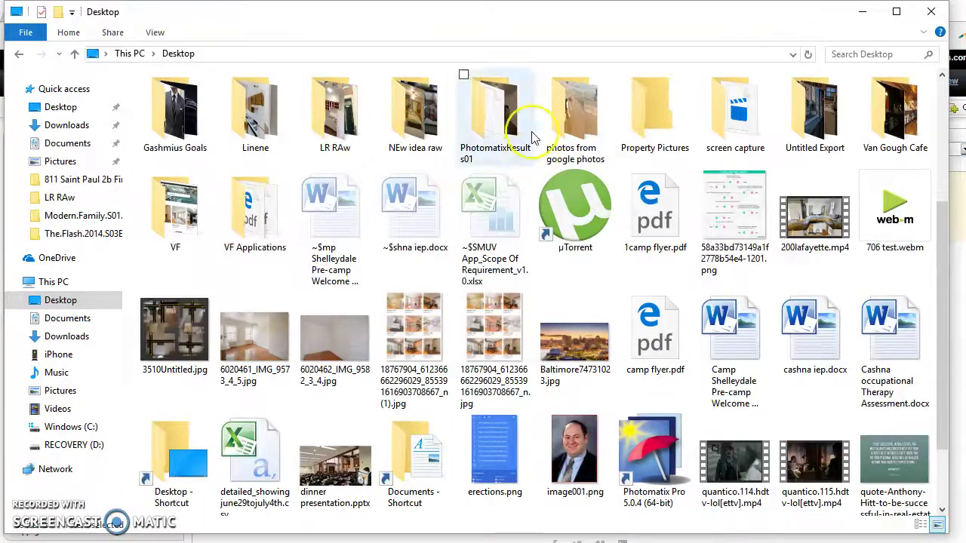
{"action": "left_click", "coordinate": [842, 55]}
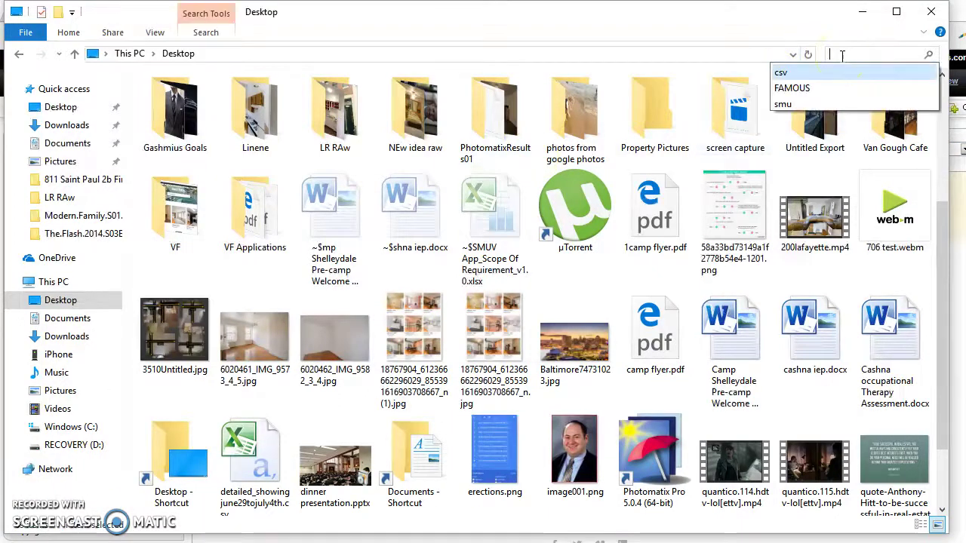
{"action": "type", "text": "2741"}
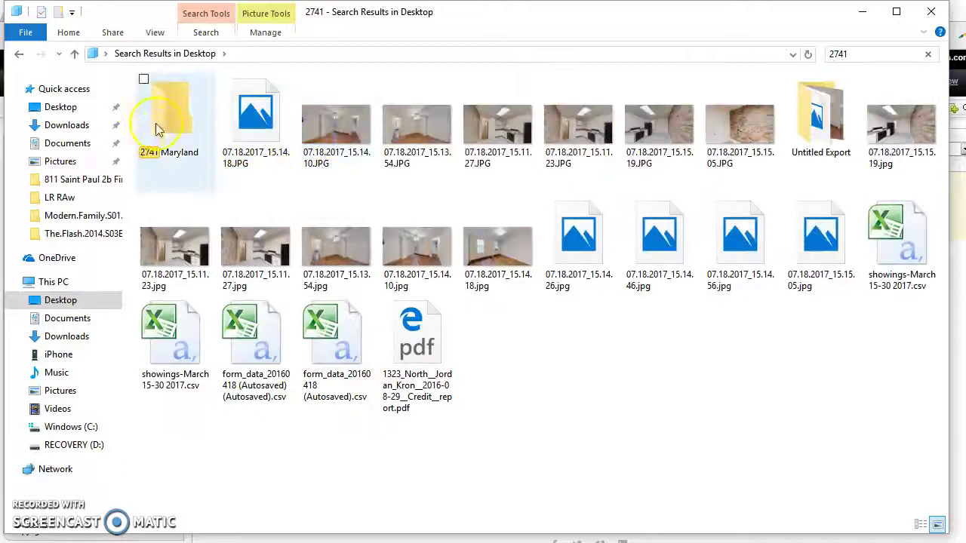
{"action": "left_click", "coordinate": [173, 121]}
{"action": "double_click", "coordinate": [173, 121]}
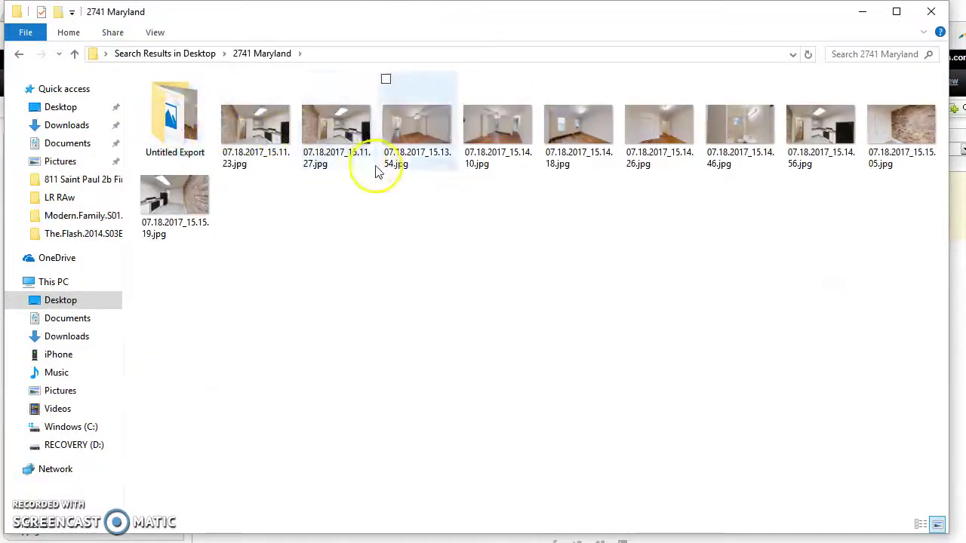
{"action": "left_click", "coordinate": [405, 143]}
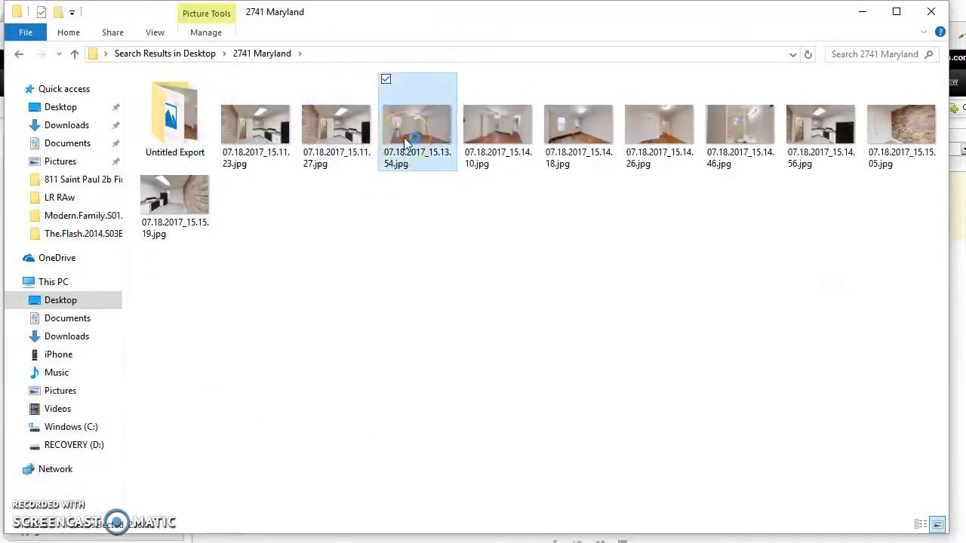